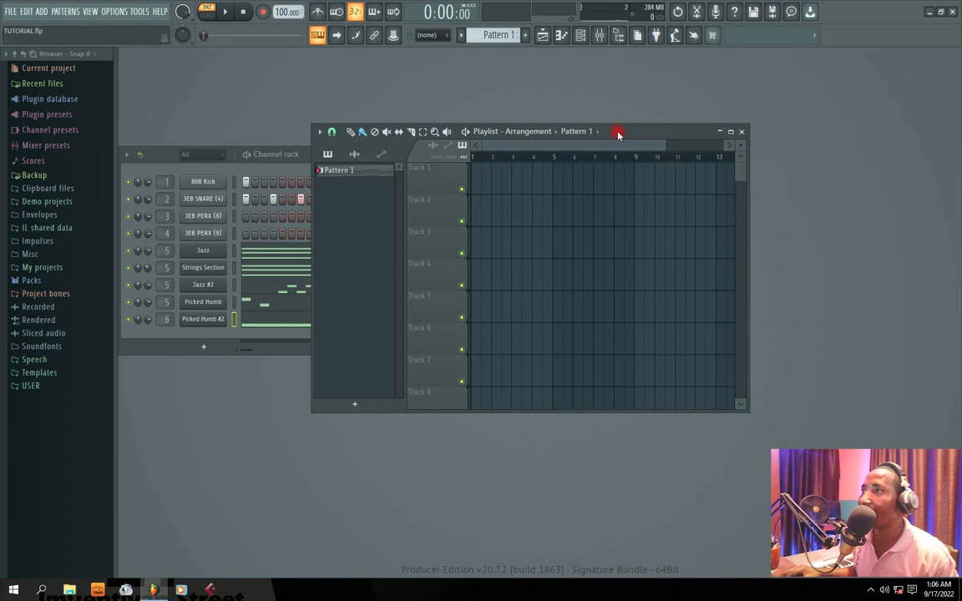
# Arrange the playlist and channel rack windows side by side so the channels and the pattern list are both accessible.
pyautogui.click(381, 157)
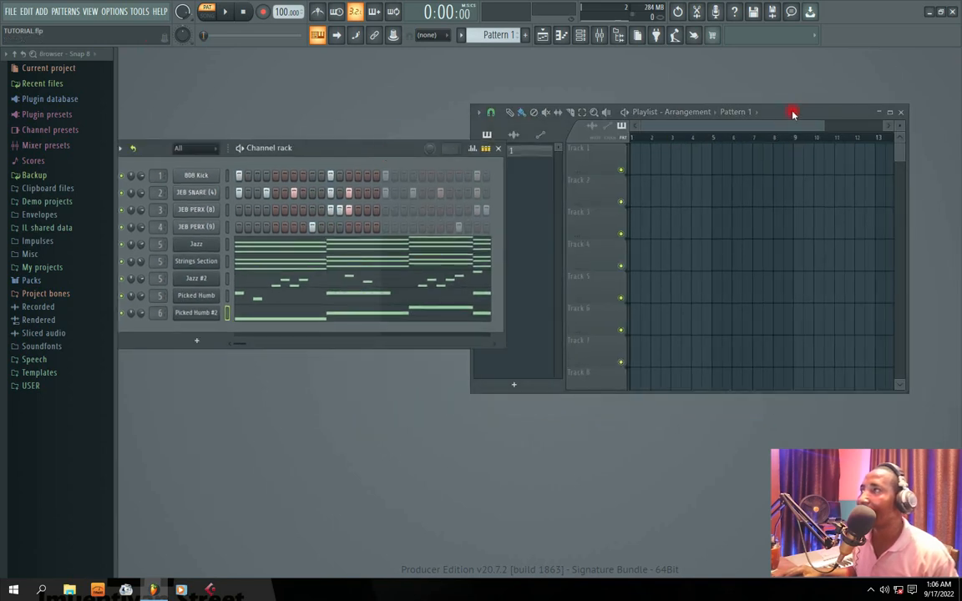
pyautogui.click(552, 159)
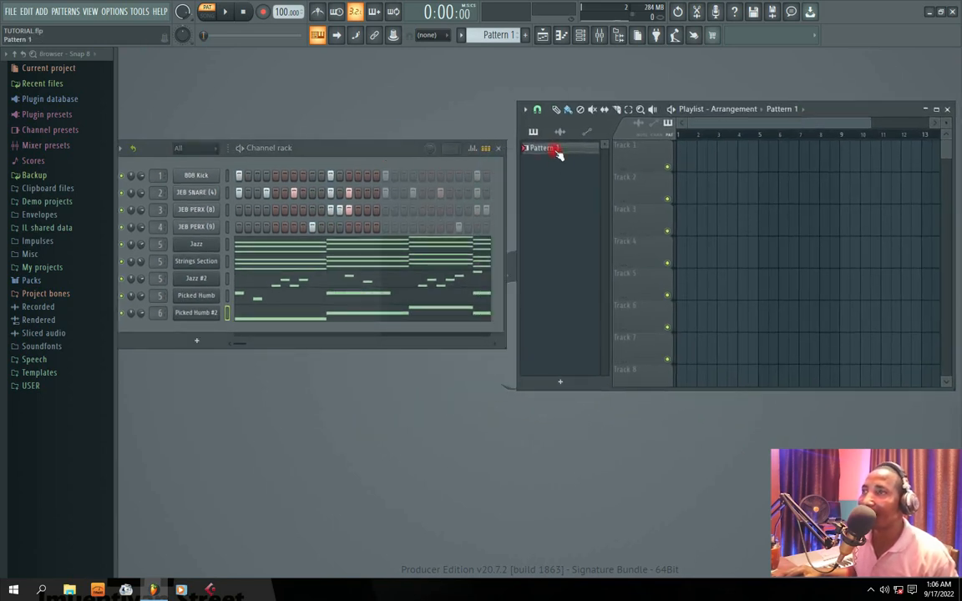
pyautogui.moveTo(279, 152); pyautogui.dragTo(331, 156)
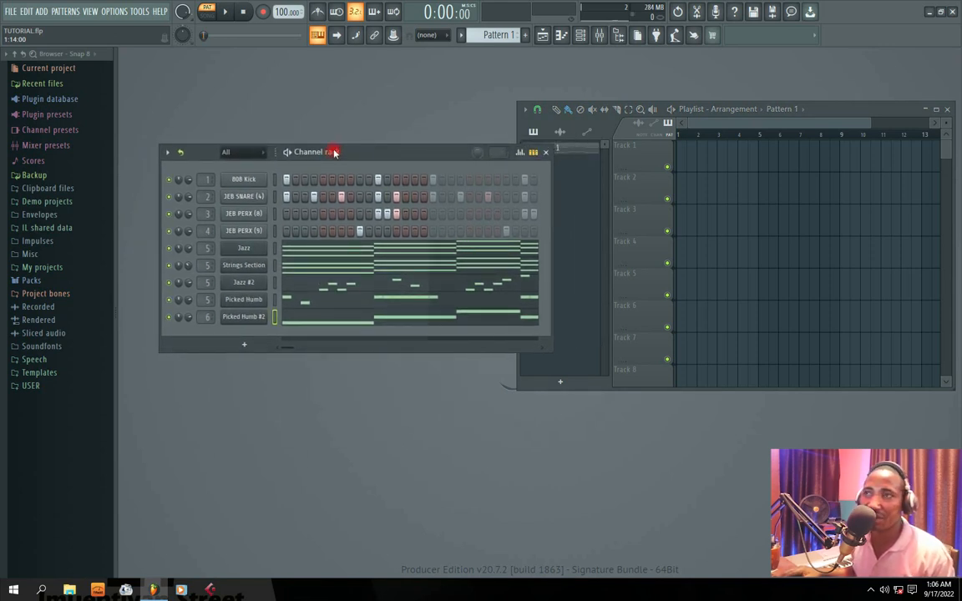
# Copy the content of all nine channels from Pattern 1 into the empty Pattern 2, and return to Pattern 1 to compare.
pyautogui.rightClick(274, 182)
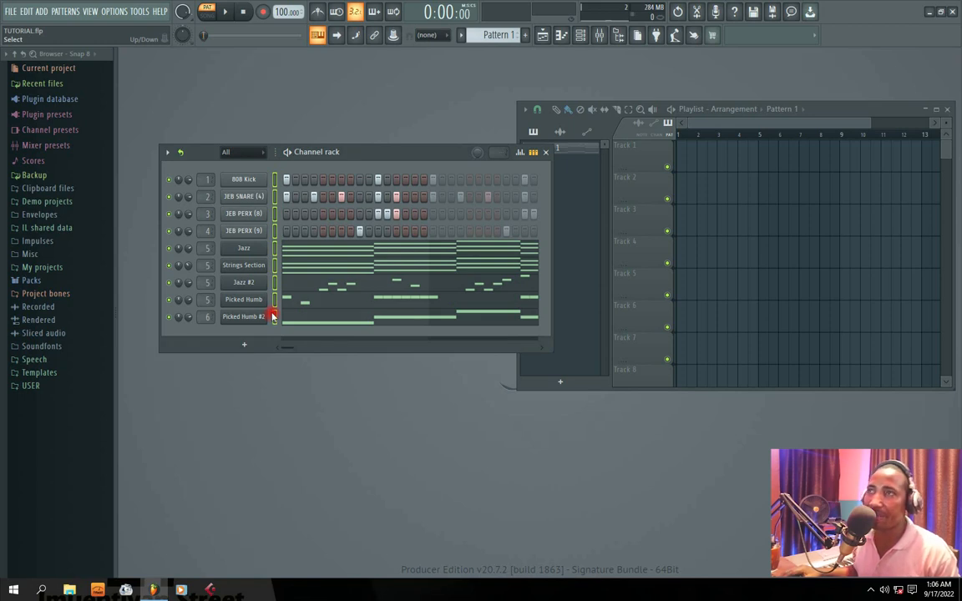
pyautogui.moveTo(354, 153); pyautogui.dragTo(373, 196)
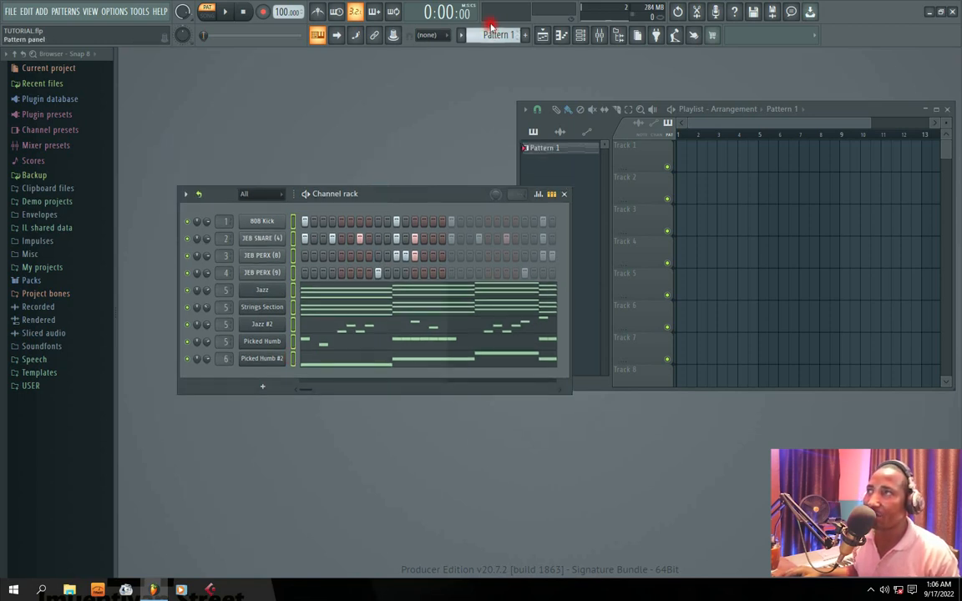
pyautogui.scroll(-1, 490, 26)
pyautogui.moveTo(409, 194); pyautogui.dragTo(389, 133)
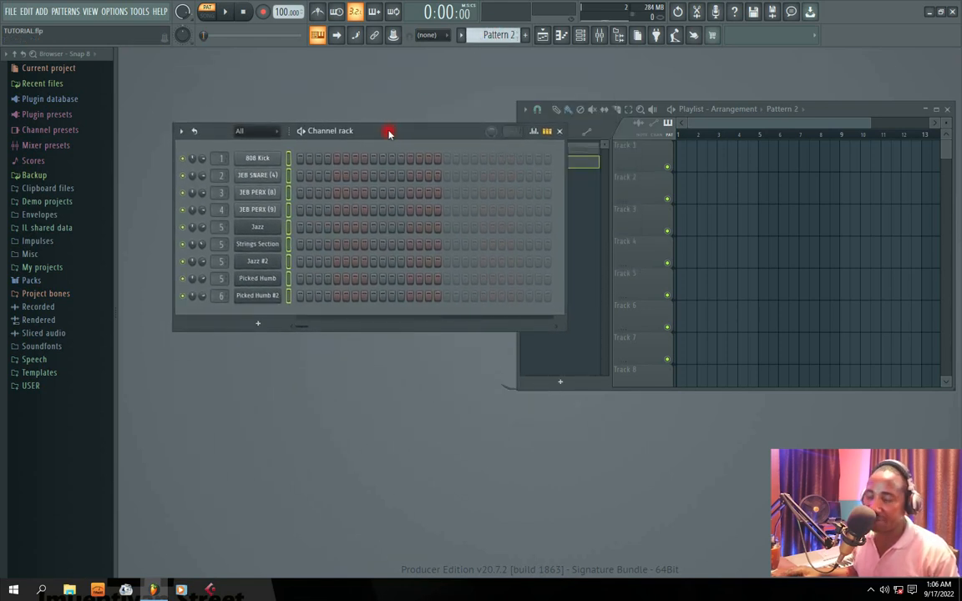
pyautogui.hotkey('ctrl', 'v')
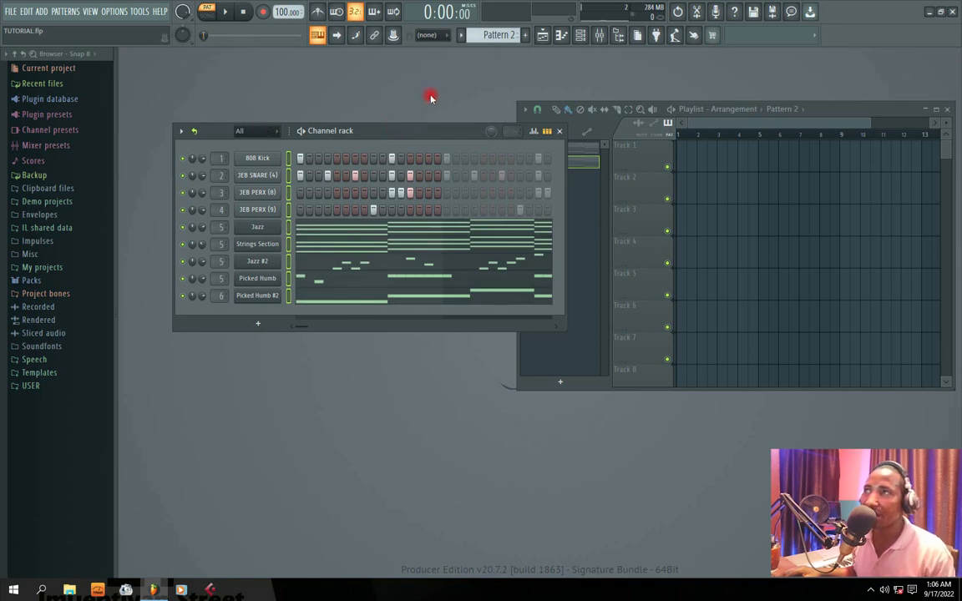
pyautogui.scroll(1, 491, 37)
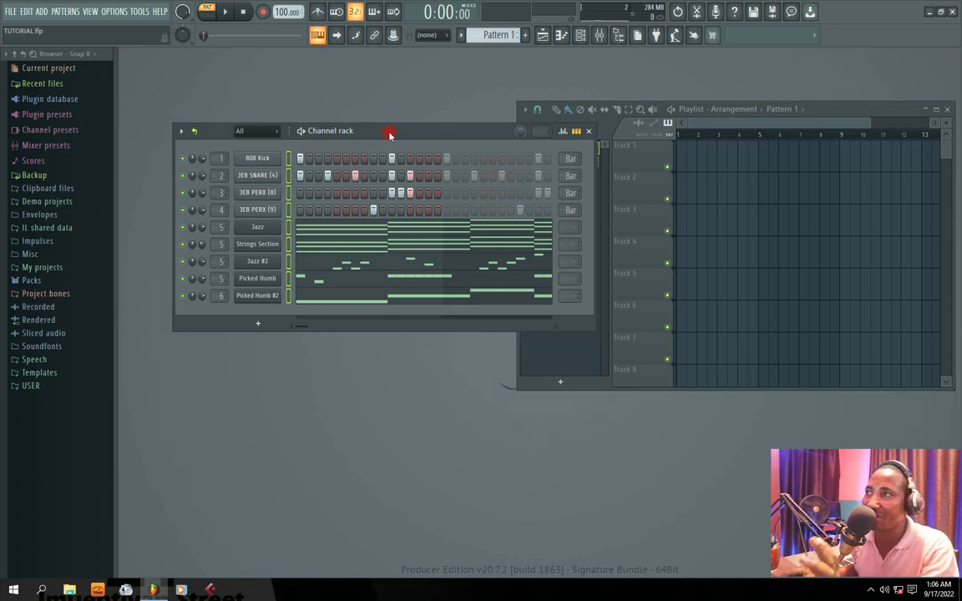
# Split Pattern 2 by channel into separate patterns and maximize the playlist window.
pyautogui.moveTo(418, 135); pyautogui.dragTo(364, 108)
pyautogui.moveTo(817, 108); pyautogui.dragTo(719, 106)
pyautogui.click(457, 161)
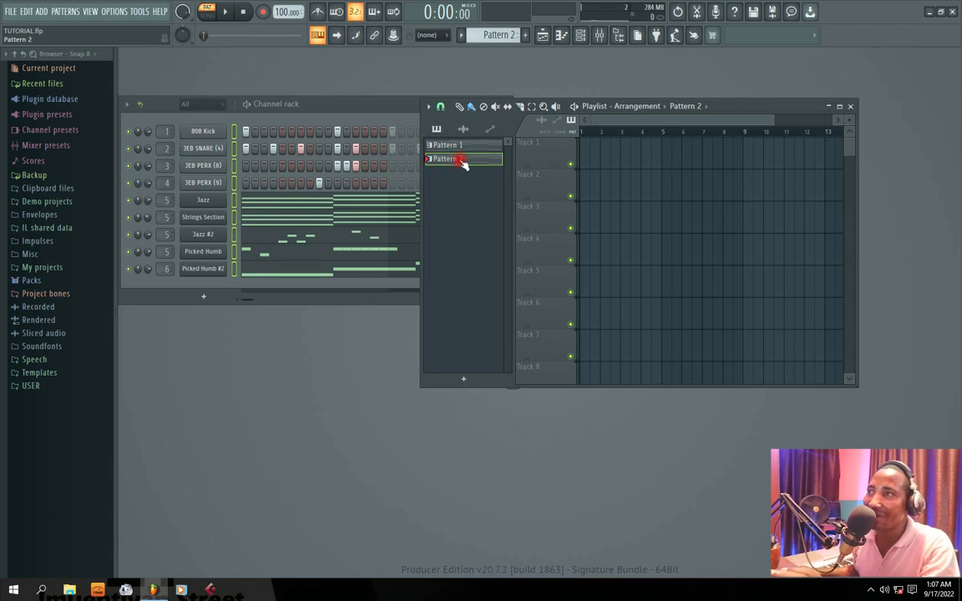
pyautogui.rightClick(461, 161)
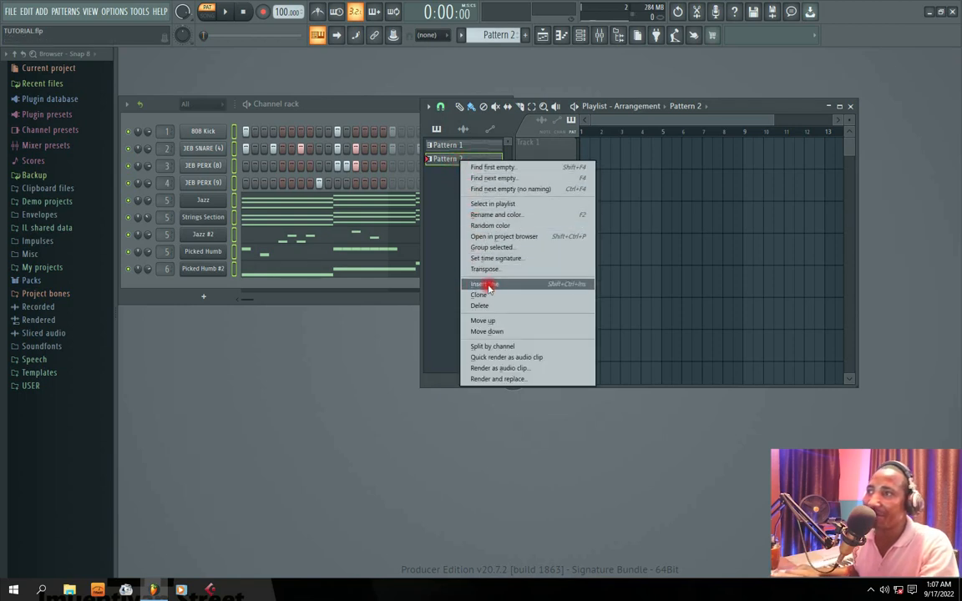
pyautogui.click(494, 346)
pyautogui.moveTo(740, 107); pyautogui.dragTo(590, 111)
pyautogui.click(671, 115)
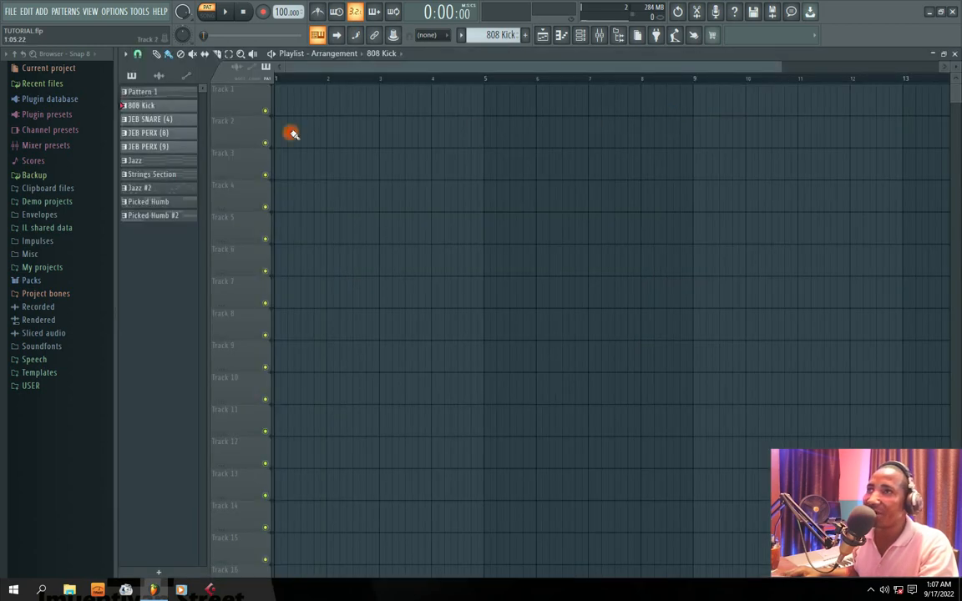
# Go through the split patterns one by one from 808 Kick to Picked Humb #2.
pyautogui.click(145, 104)
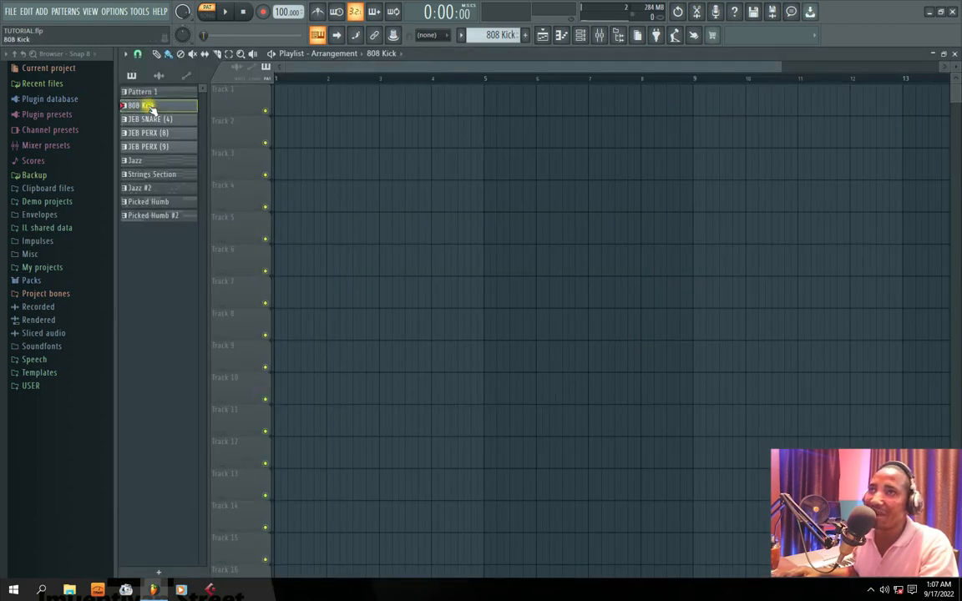
pyautogui.click(150, 120)
pyautogui.click(150, 134)
pyautogui.click(154, 146)
pyautogui.click(153, 160)
pyautogui.click(153, 173)
pyautogui.click(155, 188)
pyautogui.click(159, 202)
pyautogui.click(160, 215)
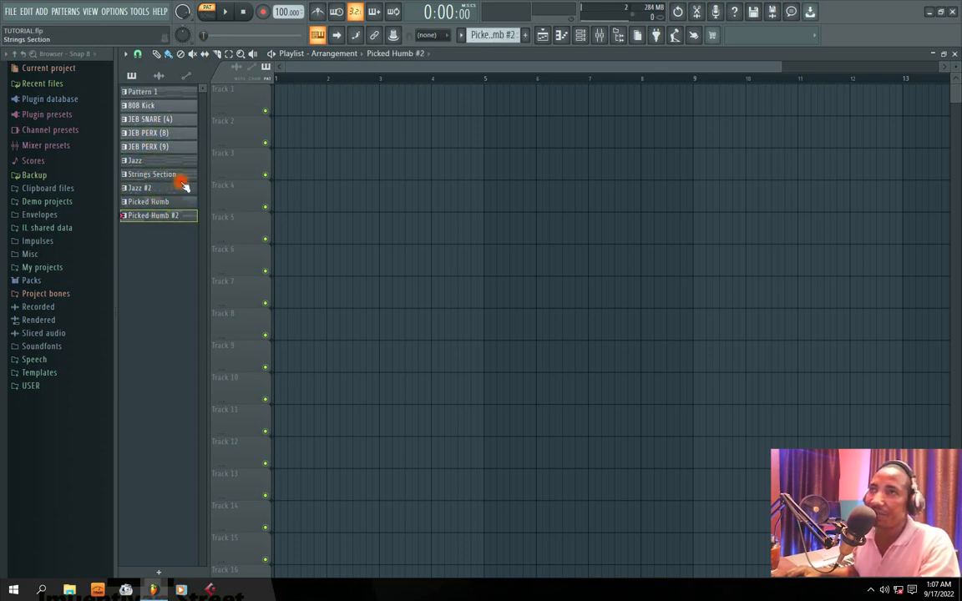
# Place the 808 Kick, JEB SNARE (4), JEB PERX (8) and JEB PERX (9) patterns individually at bar 1 on tracks 1 to 4.
pyautogui.click(154, 105)
pyautogui.click(282, 105)
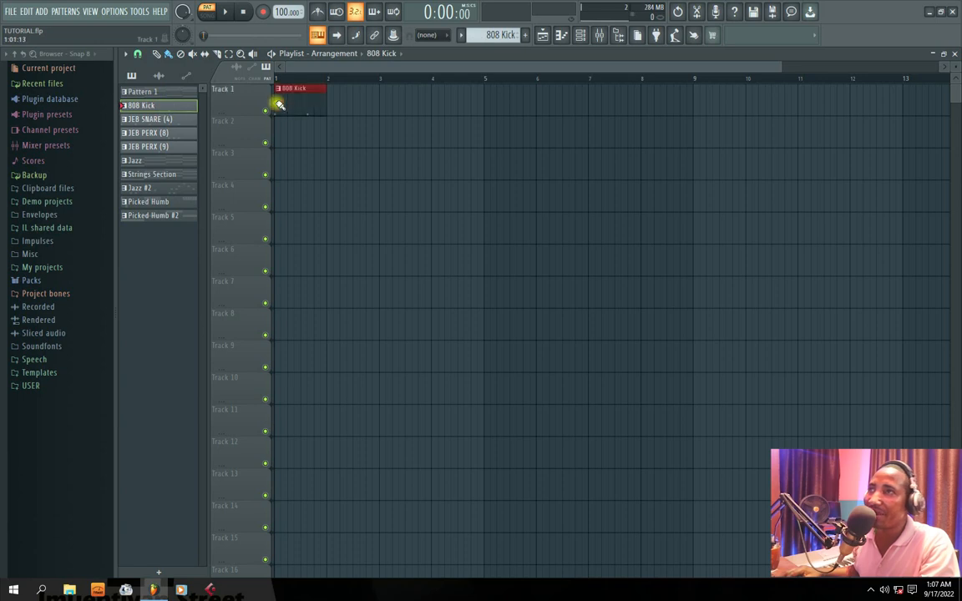
pyautogui.click(156, 119)
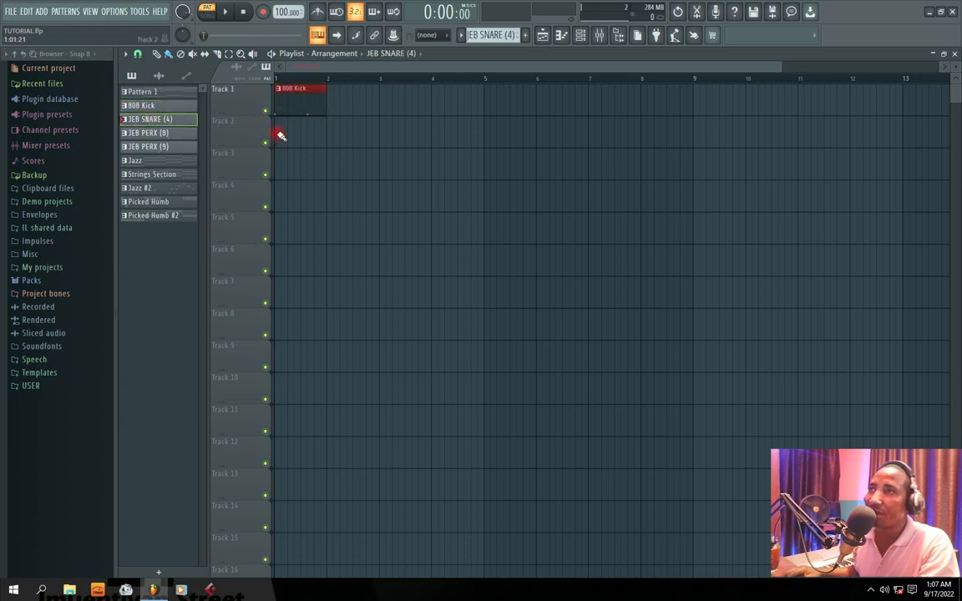
pyautogui.click(277, 127)
pyautogui.click(155, 133)
pyautogui.click(272, 165)
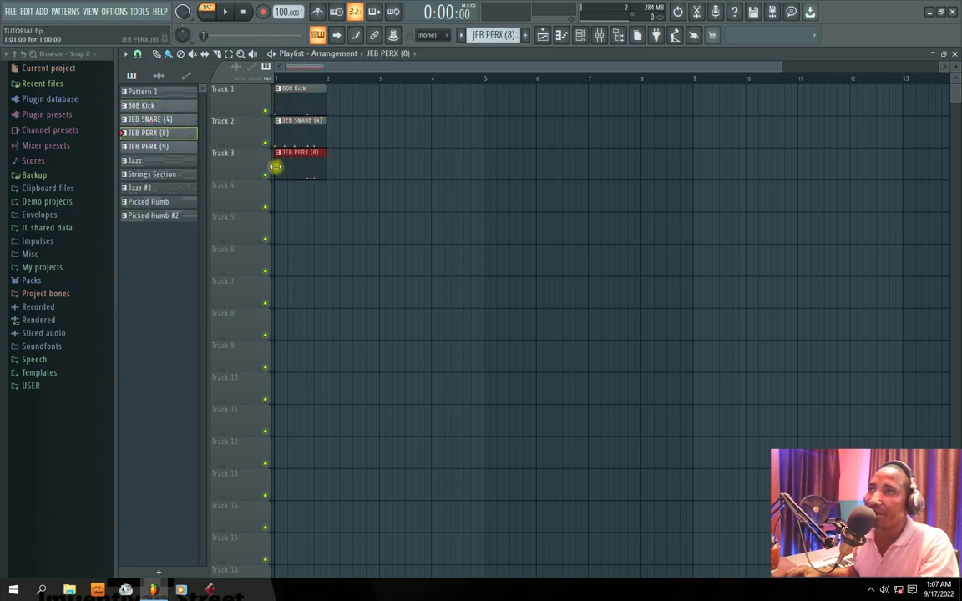
pyautogui.click(160, 147)
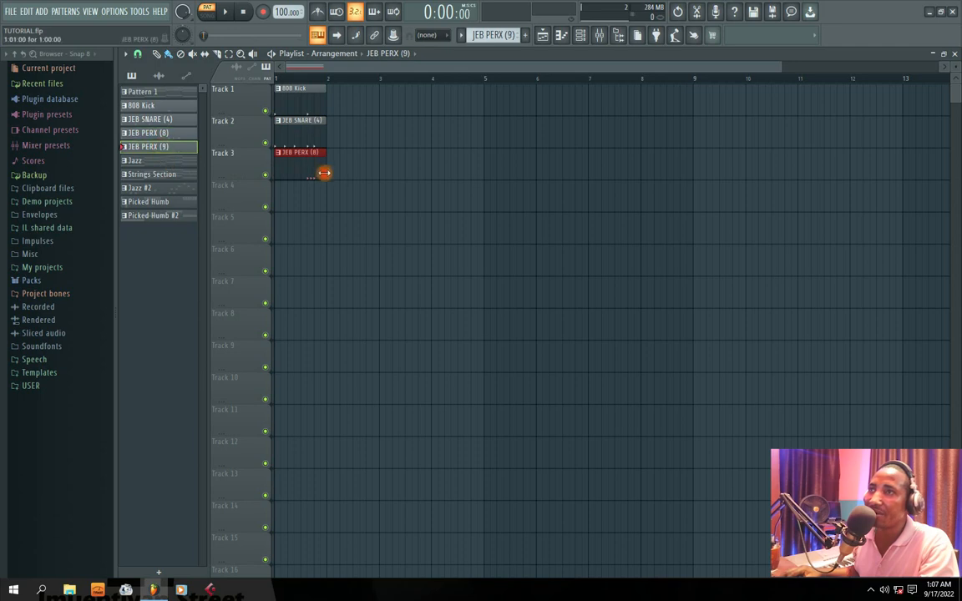
pyautogui.click(277, 190)
# Place Jazz, Strings Section, Jazz #2, Picked Humb and Picked Humb #2 at bar 1 on tracks 5 to 9, and delete all playlist clips.
pyautogui.click(162, 160)
pyautogui.click(279, 230)
pyautogui.click(167, 174)
pyautogui.click(279, 259)
pyautogui.click(158, 188)
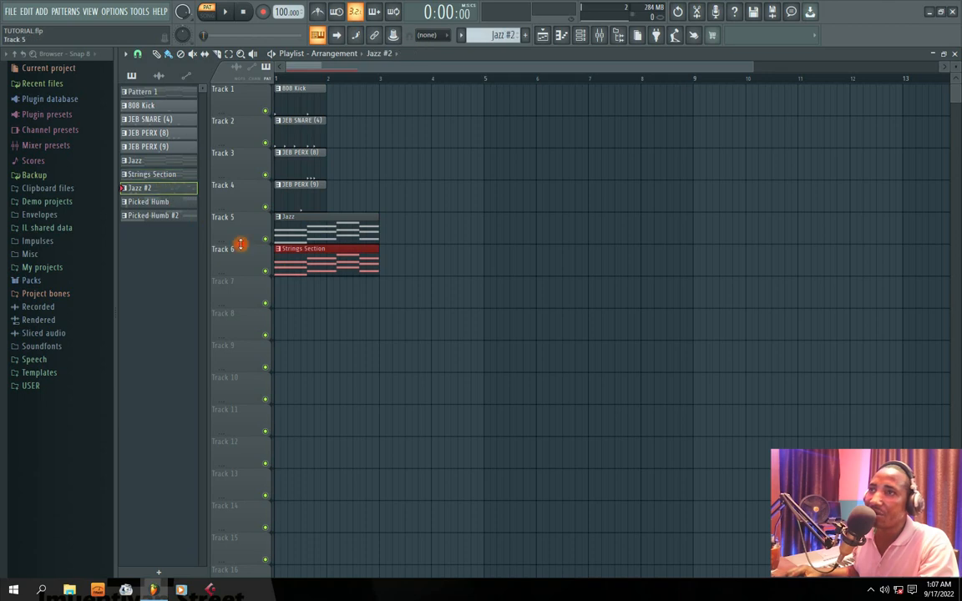
pyautogui.click(275, 291)
pyautogui.click(138, 201)
pyautogui.click(275, 321)
pyautogui.click(160, 217)
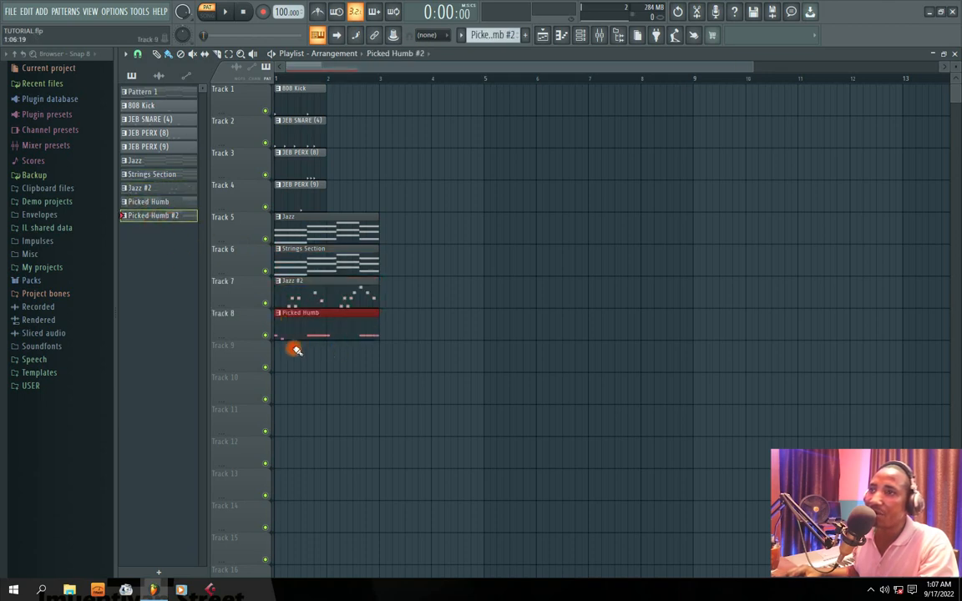
pyautogui.click(277, 358)
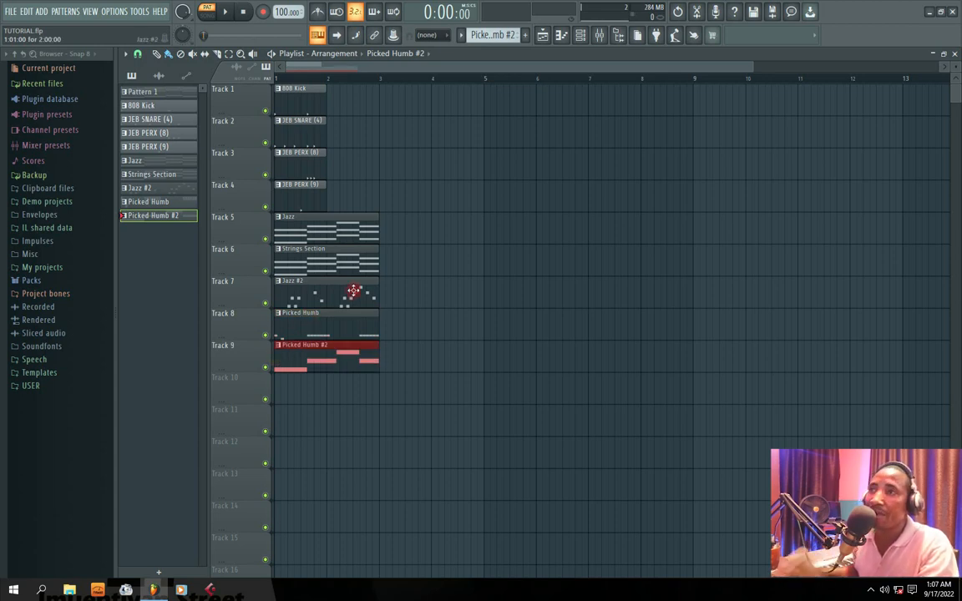
pyautogui.moveTo(317, 372); pyautogui.dragTo(298, 101)
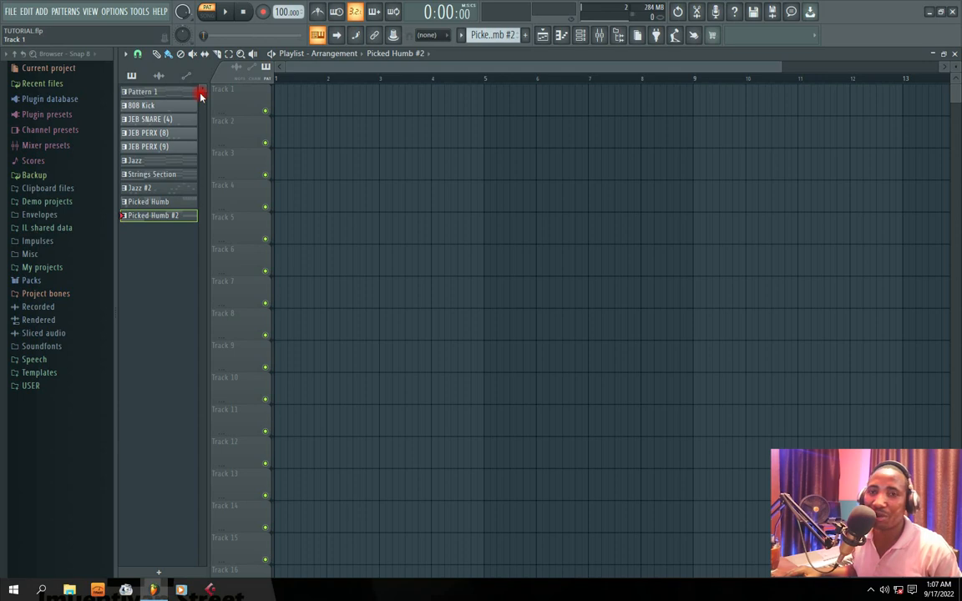
# Select the nine split patterns without Pattern 1 and place them together in the playlist at bar 1, starting on track 1.
pyautogui.click(156, 107)
pyautogui.click(157, 120)
pyautogui.click(157, 132)
pyautogui.click(159, 147)
pyautogui.click(158, 160)
pyautogui.click(159, 175)
pyautogui.click(158, 189)
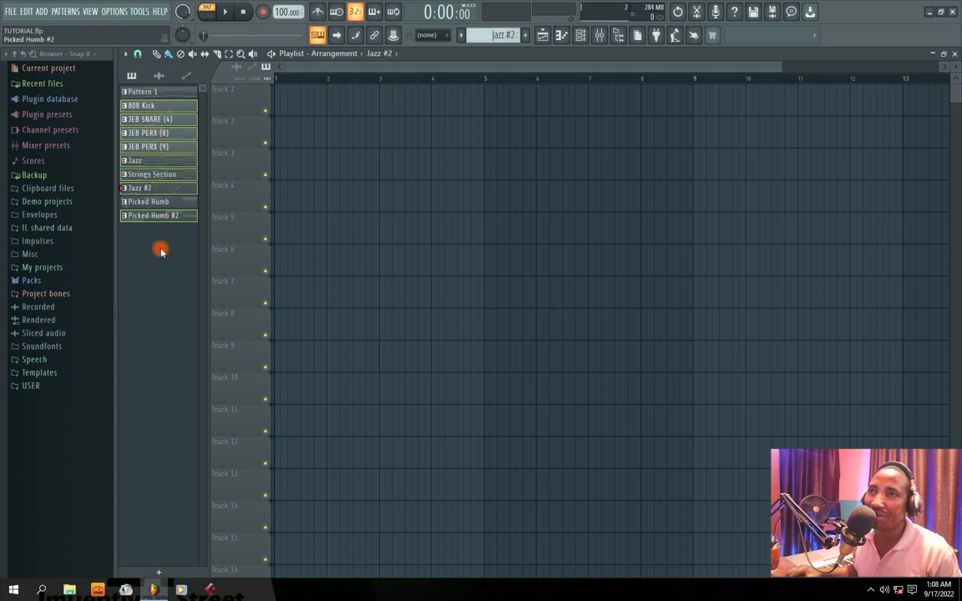
pyautogui.click(161, 206)
pyautogui.click(163, 93)
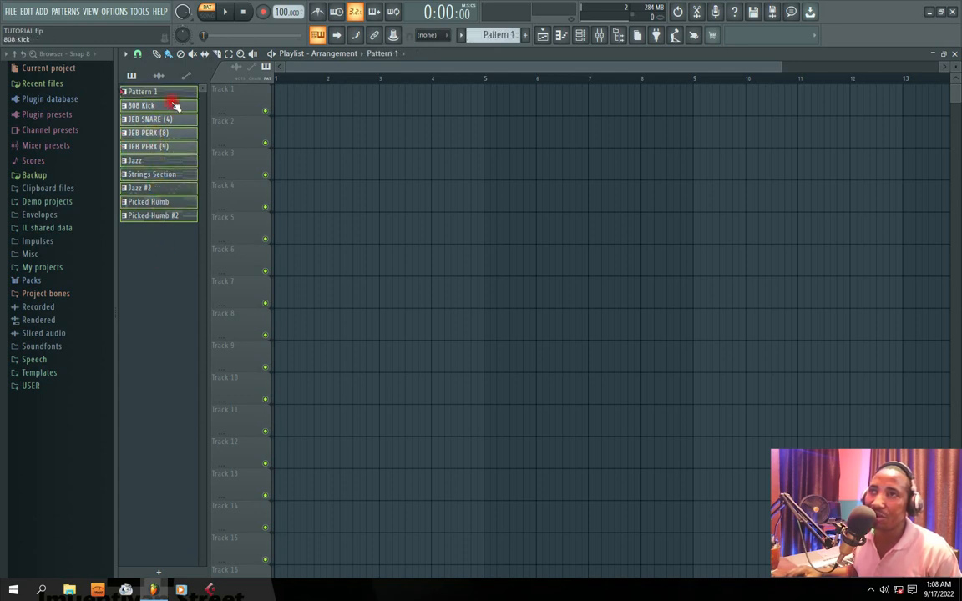
pyautogui.click(165, 106)
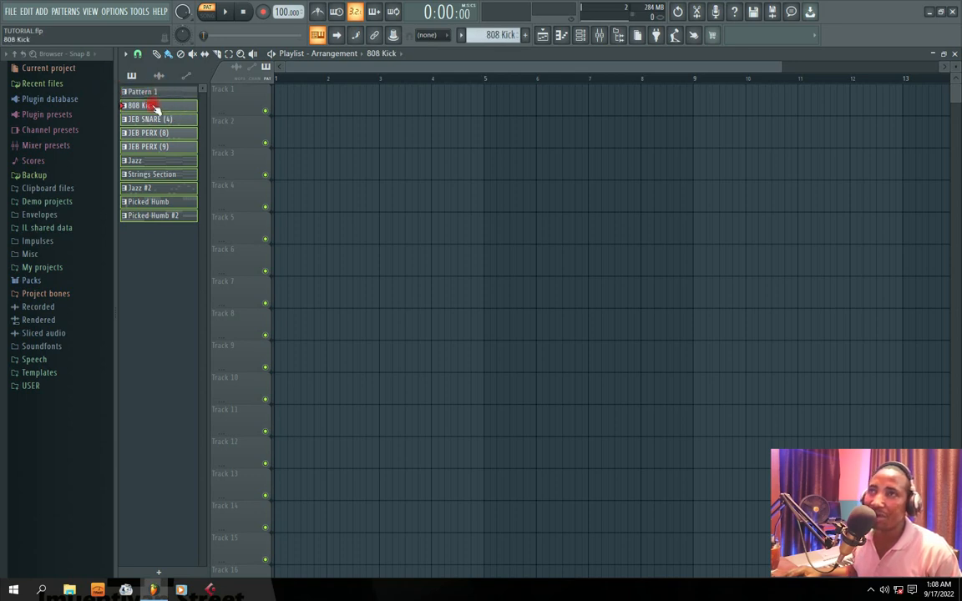
pyautogui.moveTo(153, 107); pyautogui.dragTo(278, 105)
# Duplicate the kick, snare and two percussion clips on tracks 1 to 4 into bar 2, and clear the selection.
pyautogui.moveTo(345, 83); pyautogui.dragTo(288, 187)
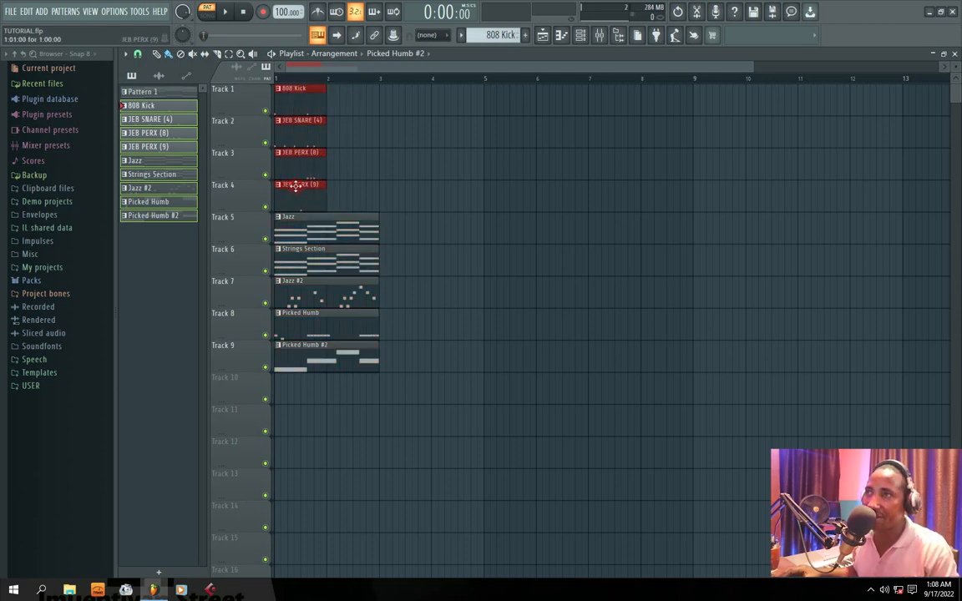
pyautogui.hotkey('ctrl', 'b')
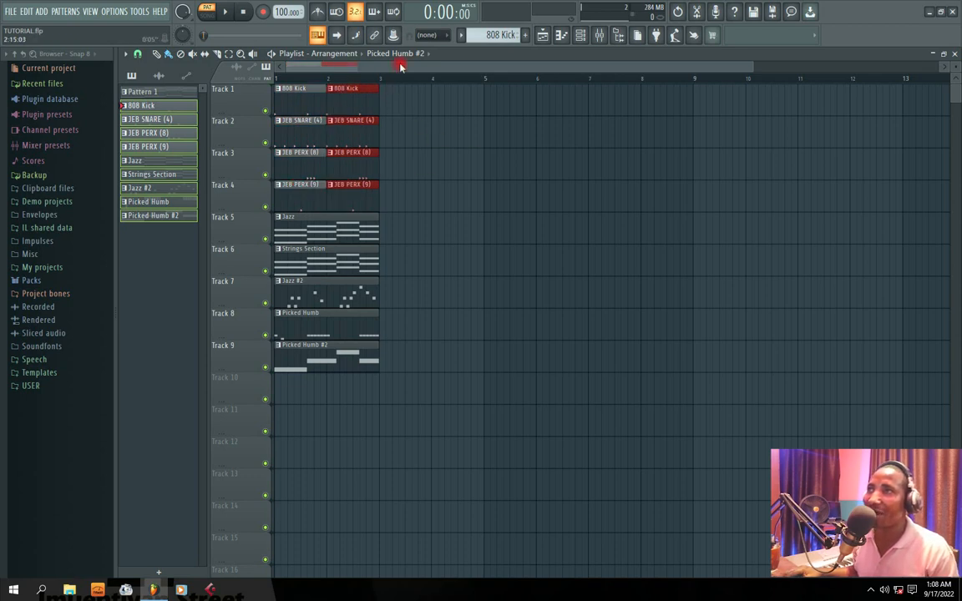
pyautogui.click(401, 106)
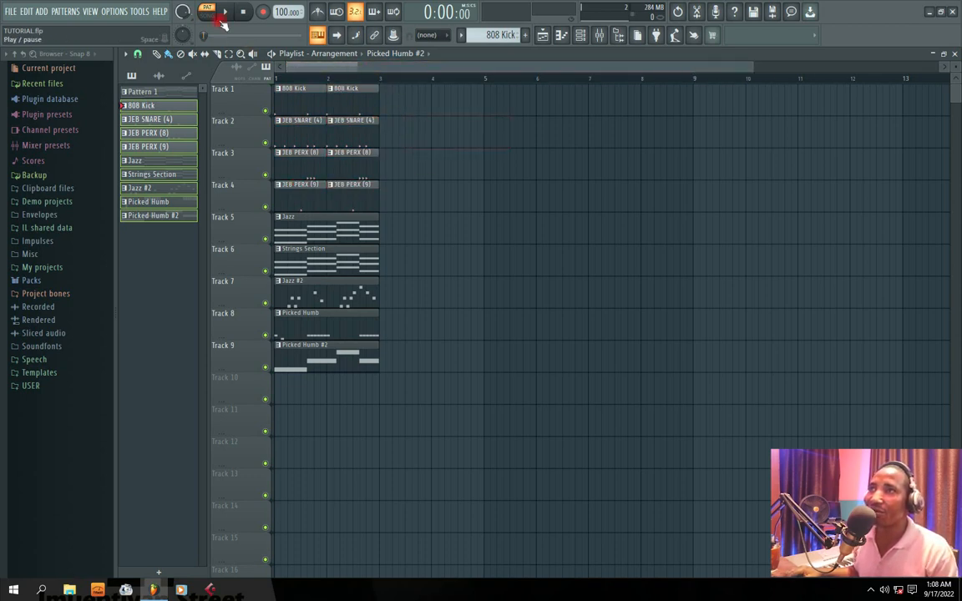
# Switch playback to song mode and play back the two-bar arrangement briefly.
pyautogui.click(150, 215)
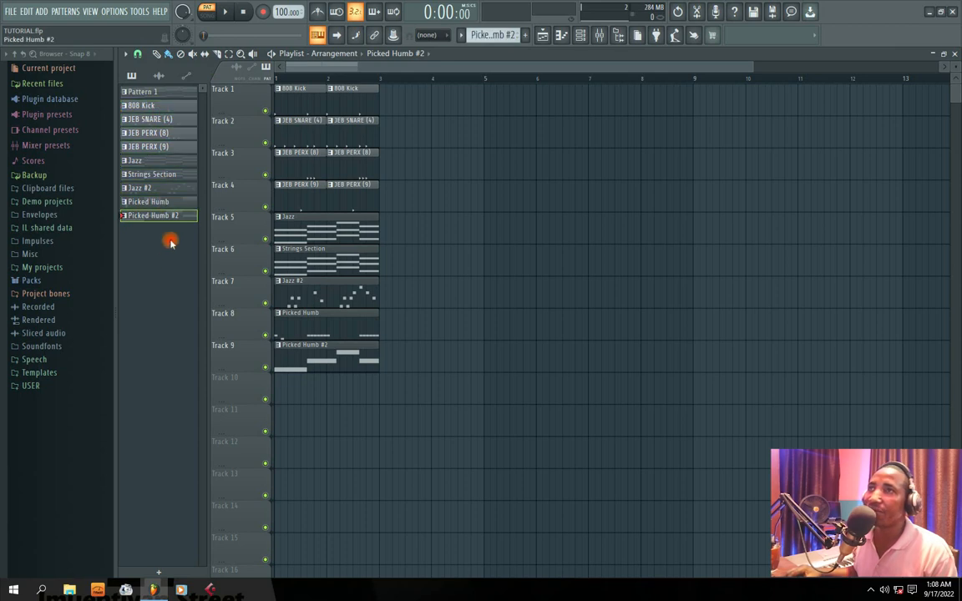
pyautogui.click(206, 14)
pyautogui.press('space')
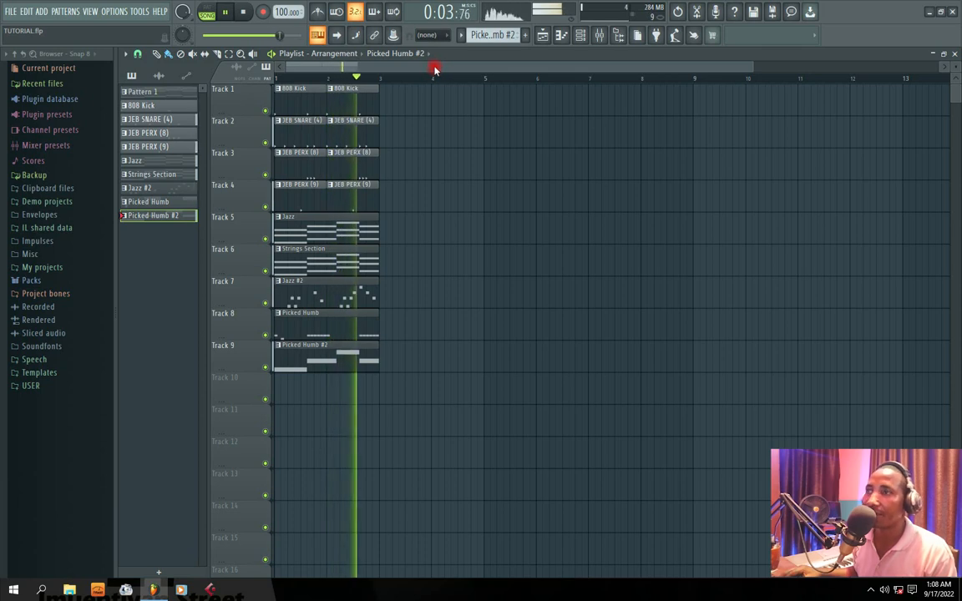
pyautogui.press('space')
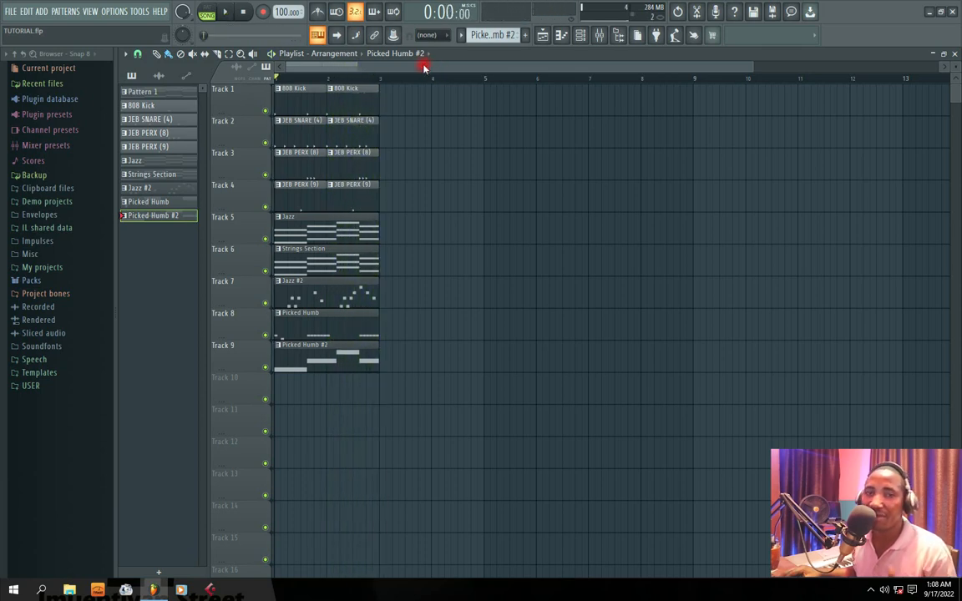
# Select all clips in the first two bars of tracks 1 to 9 and duplicate them repeatedly until the arrangement extends to bar 49.
pyautogui.moveTo(398, 101); pyautogui.dragTo(283, 380)
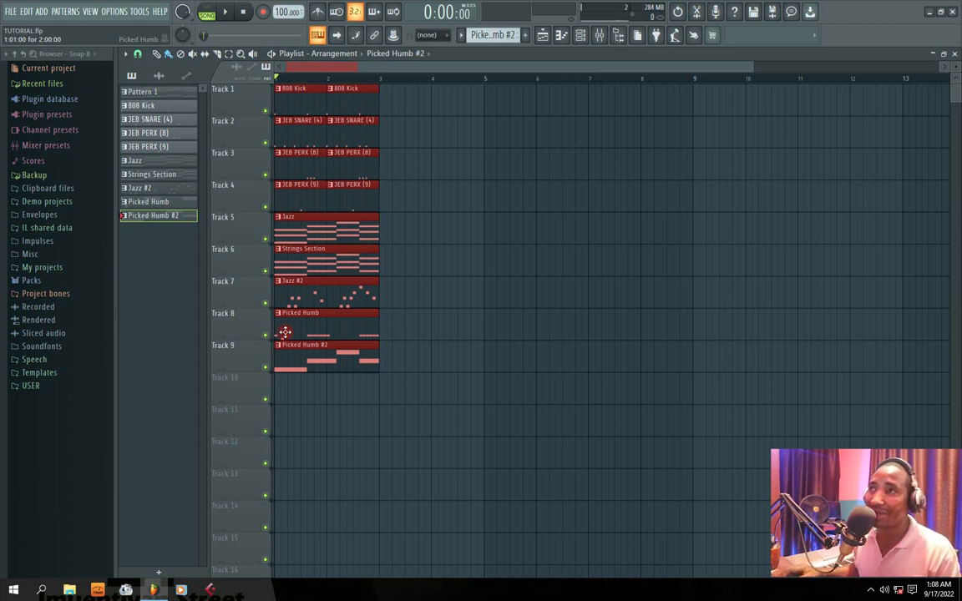
pyautogui.hotkey('ctrl', 'b')
pyautogui.hotkey('ctrl', 'b')
pyautogui.hotkey('ctrl', 'b')
pyautogui.hotkey('ctrl', 'b')
pyautogui.hotkey('ctrl', 'b')
pyautogui.hotkey('ctrl', 'b')
pyautogui.hotkey('ctrl', 'b')
pyautogui.hotkey('ctrl', 'b')
pyautogui.hotkey('ctrl', 'b')
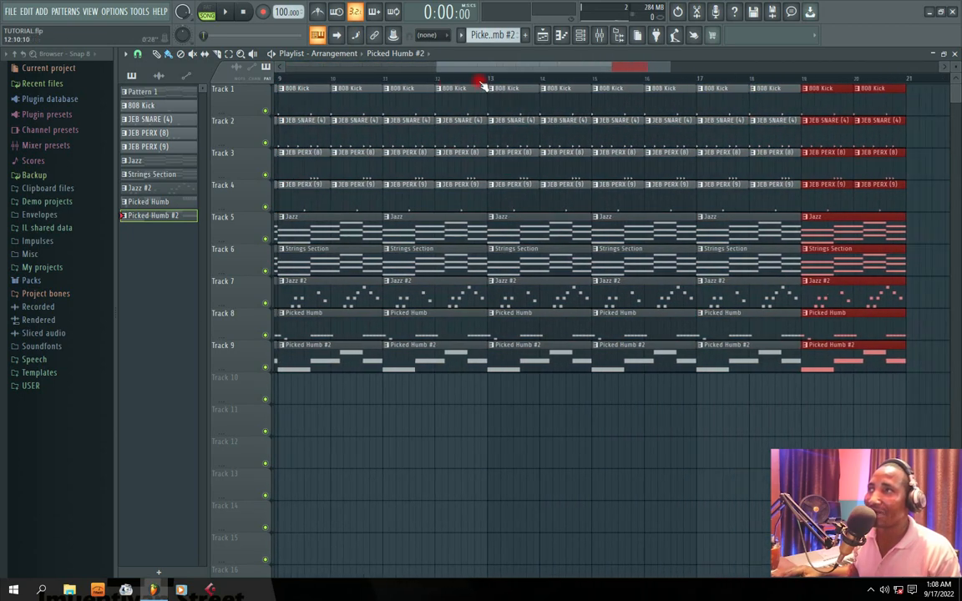
pyautogui.hotkey('ctrl', 'b')
pyautogui.hotkey('ctrl', 'b')
pyautogui.hotkey('ctrl', 'b')
pyautogui.hotkey('ctrl', 'b')
pyautogui.hotkey('ctrl', 'b')
pyautogui.hotkey('ctrl', 'b')
pyautogui.hotkey('ctrl', 'b')
pyautogui.hotkey('ctrl', 'b')
pyautogui.hotkey('ctrl', 'b')
pyautogui.hotkey('ctrl', 'b')
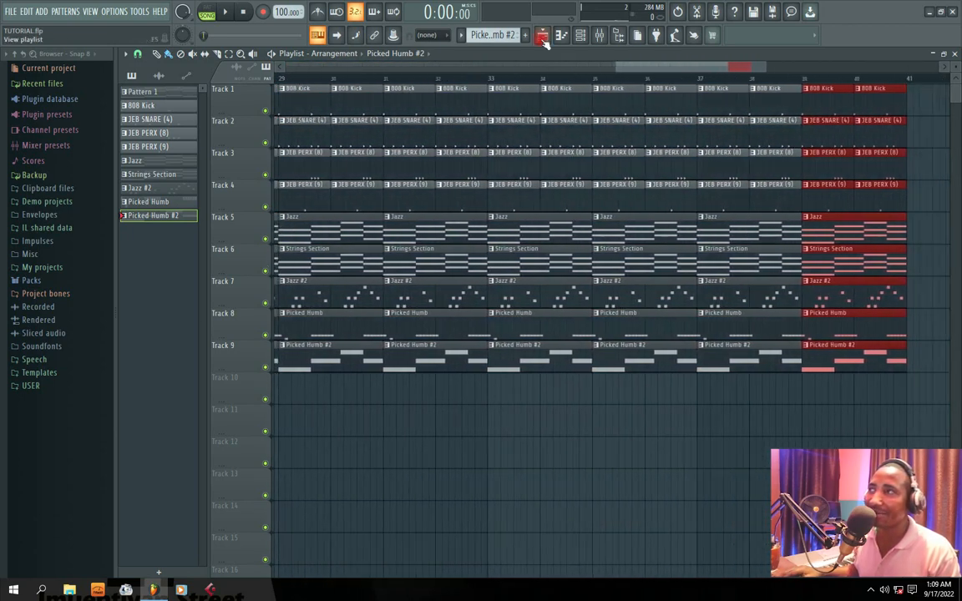
pyautogui.hotkey('ctrl', 'b')
pyautogui.hotkey('ctrl', 'b')
pyautogui.hotkey('ctrl', 'b')
pyautogui.hotkey('ctrl', 'b')
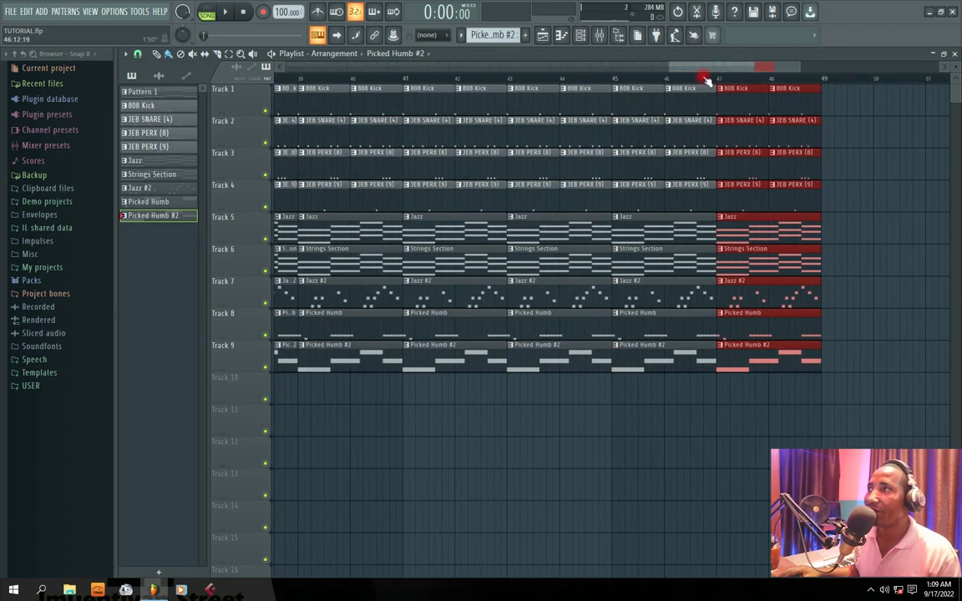
# Select the clips in bars 45 to 48 on tracks 1 to 9 and duplicate them repeatedly until the arrangement extends to bar 65.
pyautogui.moveTo(745, 67)
pyautogui.mouseDown()
pyautogui.moveTo(778, 71)
pyautogui.moveTo(612, 64)
pyautogui.moveTo(788, 56)
pyautogui.moveTo(732, 58)
pyautogui.moveTo(718, 70)
pyautogui.mouseUp()
pyautogui.click(606, 77)
pyautogui.moveTo(648, 429); pyautogui.dragTo(426, 84)
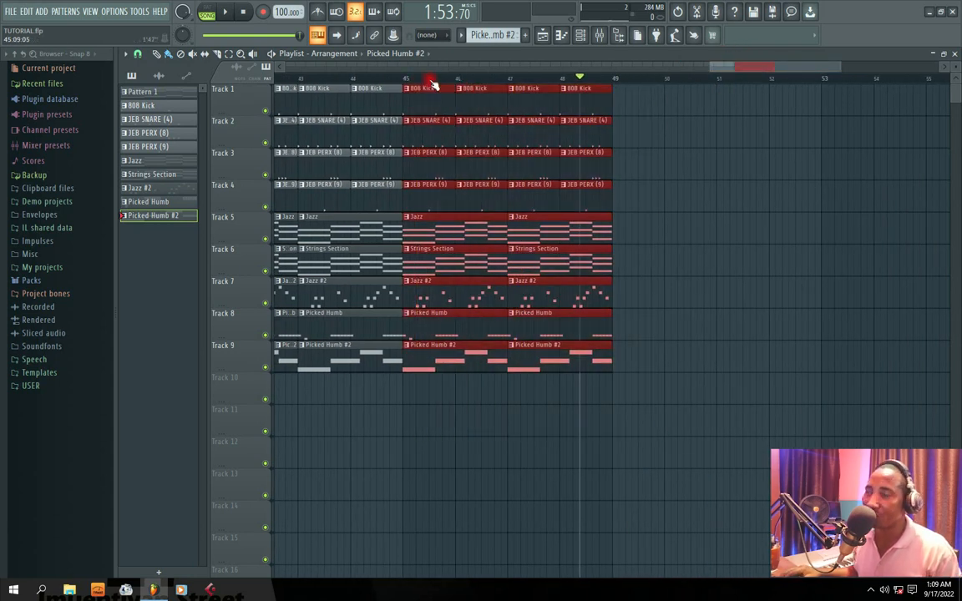
pyautogui.hotkey('ctrl', 'b')
pyautogui.hotkey('ctrl', 'b')
pyautogui.hotkey('ctrl', 'b')
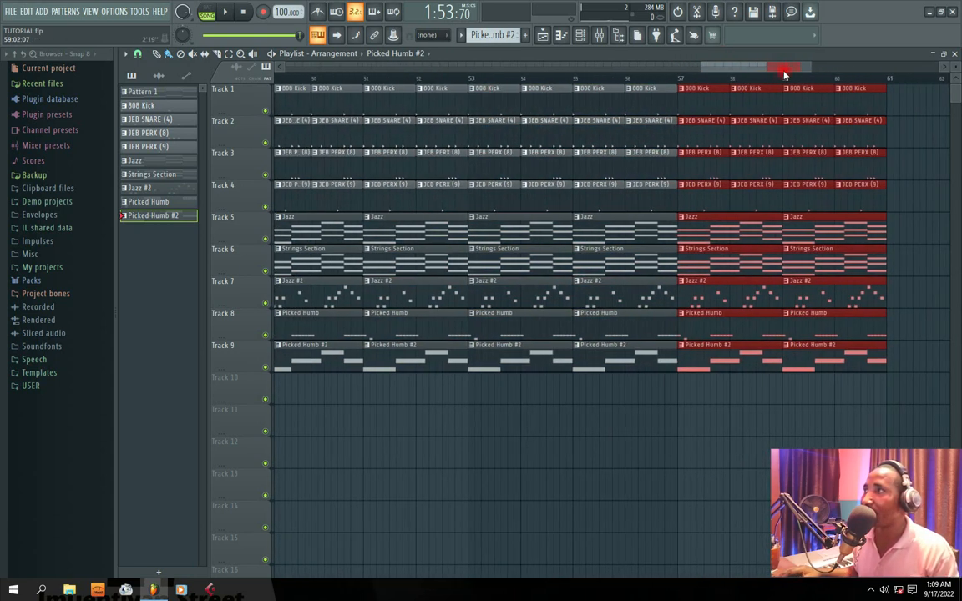
# Check the song's length by placing the playhead in bar 64 near the arrangement's end, and return to the beginning.
pyautogui.moveTo(777, 68); pyautogui.dragTo(388, 127)
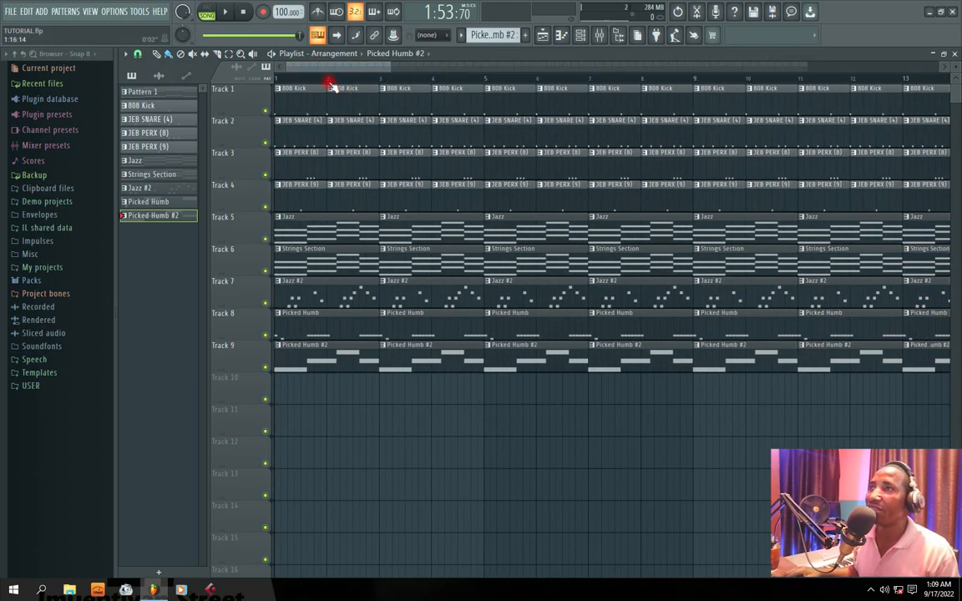
pyautogui.moveTo(325, 71)
pyautogui.mouseDown()
pyautogui.moveTo(828, 60)
pyautogui.moveTo(769, 68)
pyautogui.mouseUp()
pyautogui.click(743, 78)
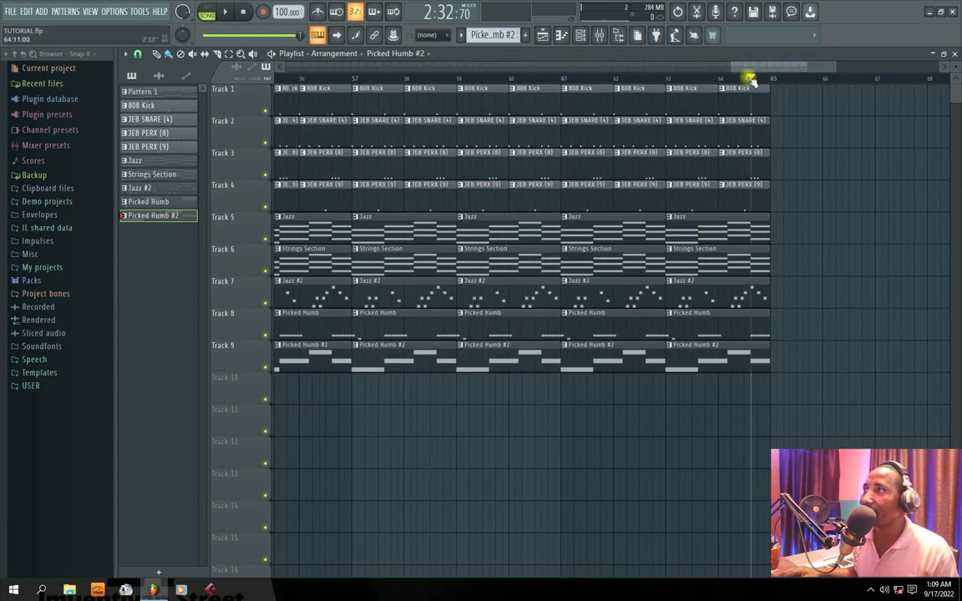
pyautogui.moveTo(742, 83); pyautogui.dragTo(738, 80)
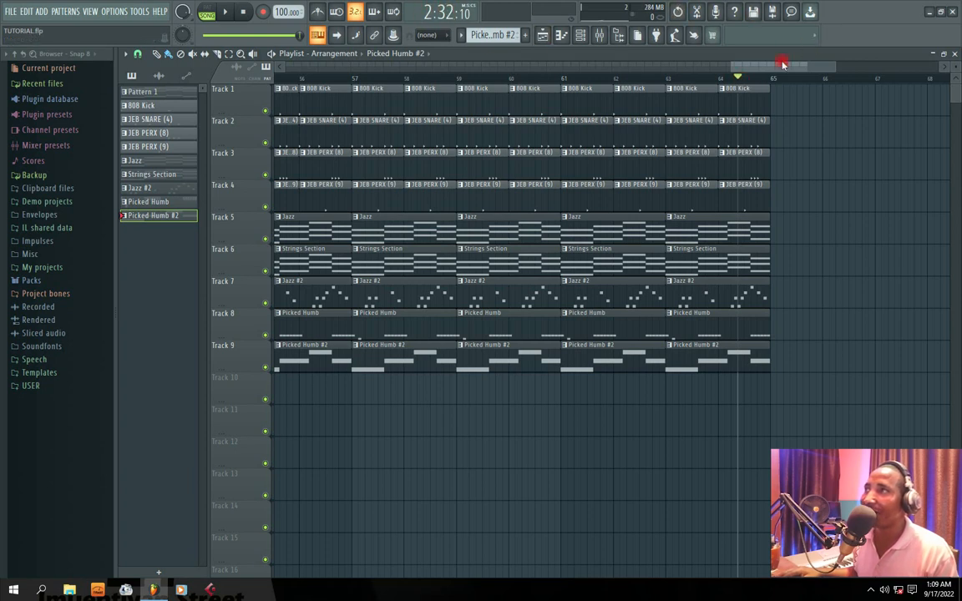
pyautogui.moveTo(775, 73); pyautogui.dragTo(258, 68)
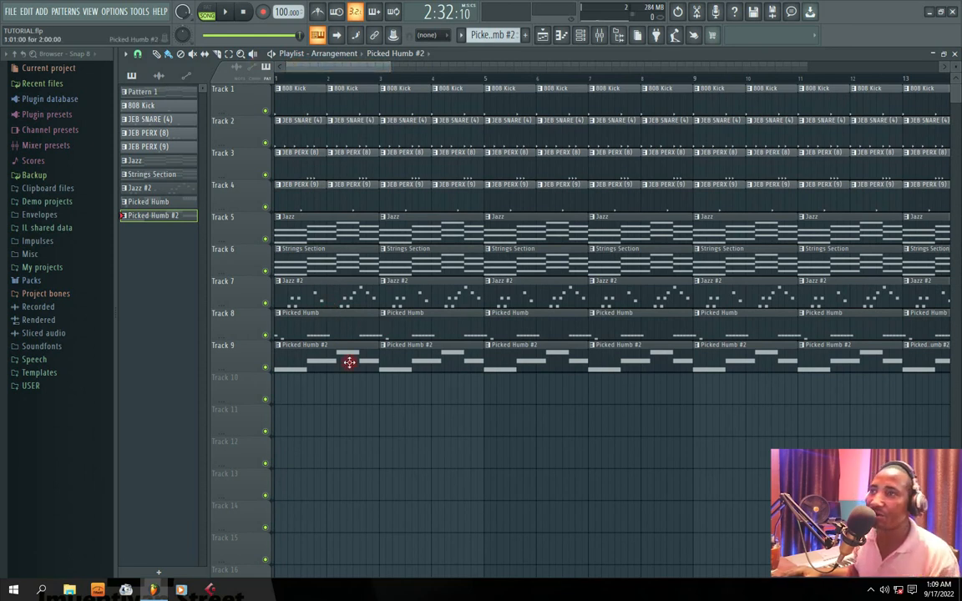
# Delete the first clips on tracks 6 to 9, clearing bars 1 and 2, and start song playback.
pyautogui.rightClick(300, 365)
pyautogui.rightClick(305, 328)
pyautogui.rightClick(310, 295)
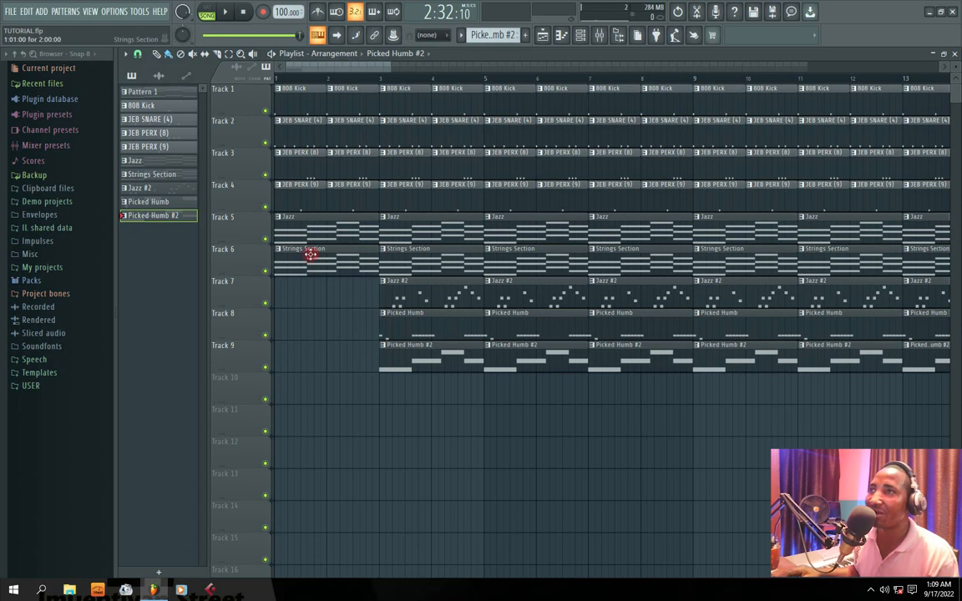
pyautogui.click(224, 12)
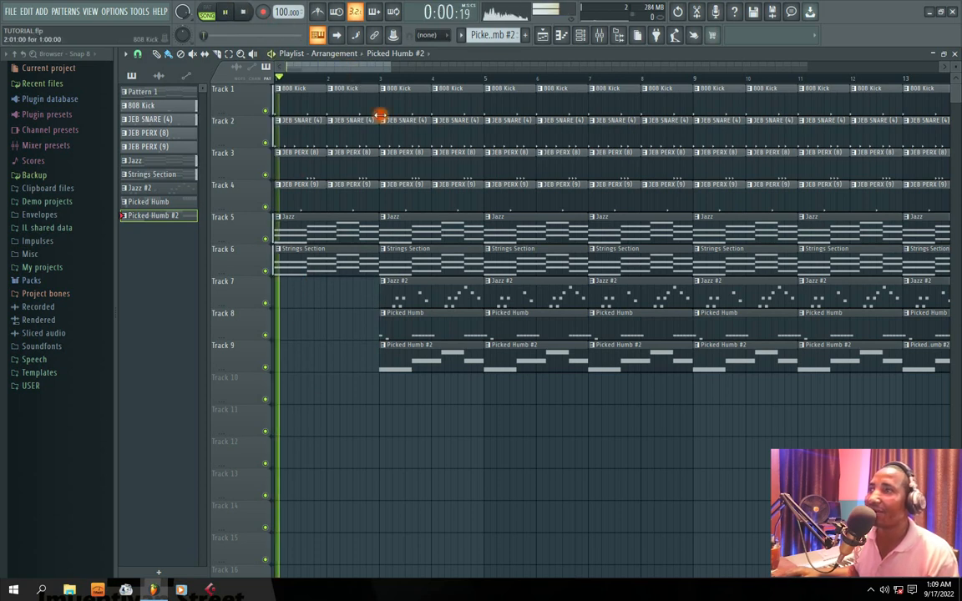
pyautogui.rightClick(318, 268)
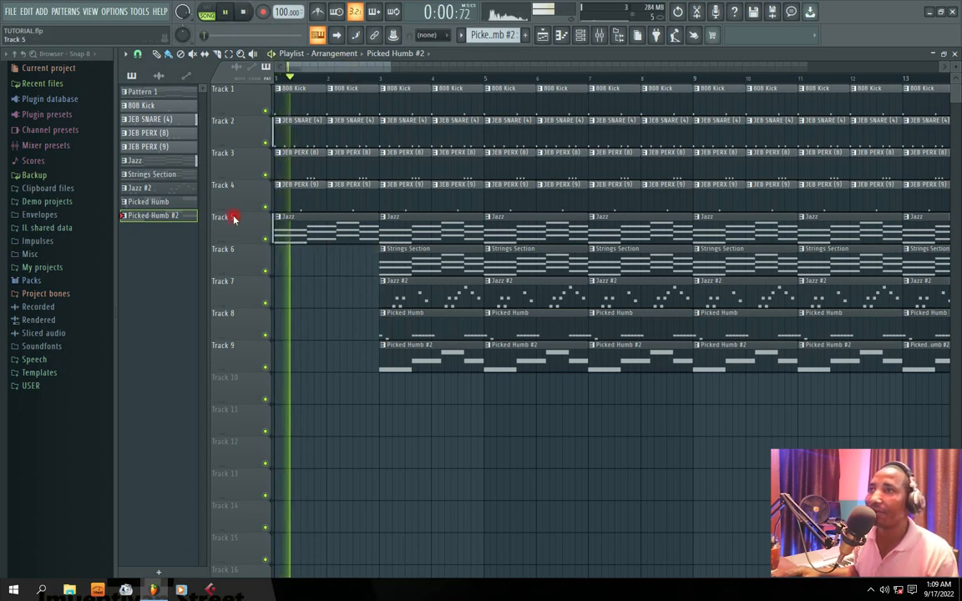
# Reduce the height of tracks 3 and 4, and delete the clips in bars 3 and 4 on tracks 6 to 9.
pyautogui.moveTo(230, 211); pyautogui.dragTo(233, 157)
pyautogui.rightClick(409, 225)
pyautogui.rightClick(406, 258)
pyautogui.rightClick(404, 290)
pyautogui.rightClick(404, 318)
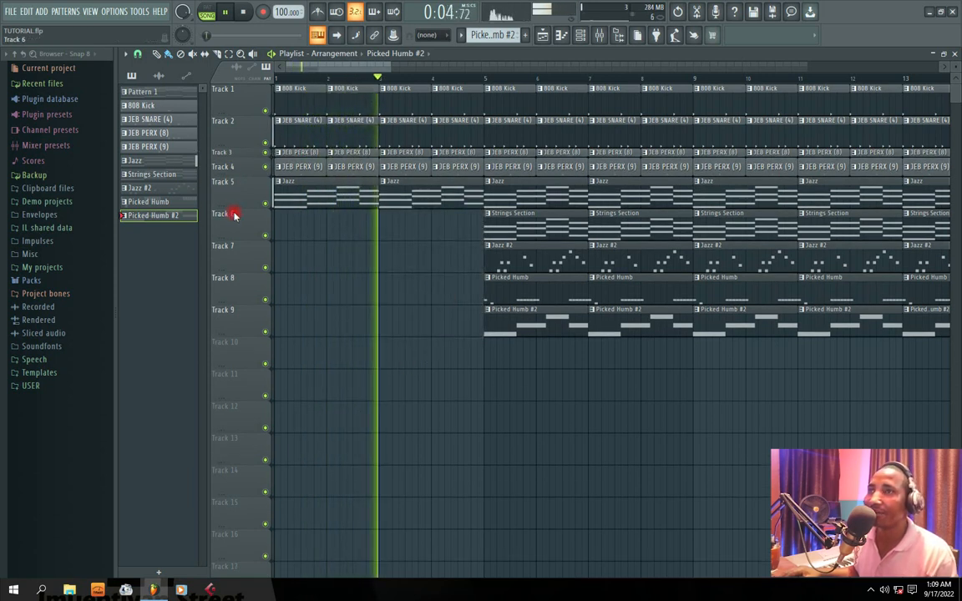
# Reduce the height of tracks 1, 2 and 5 in the playlist, and stop playback.
pyautogui.moveTo(232, 208); pyautogui.dragTo(233, 185)
pyautogui.moveTo(234, 147); pyautogui.dragTo(221, 99)
pyautogui.press('space')
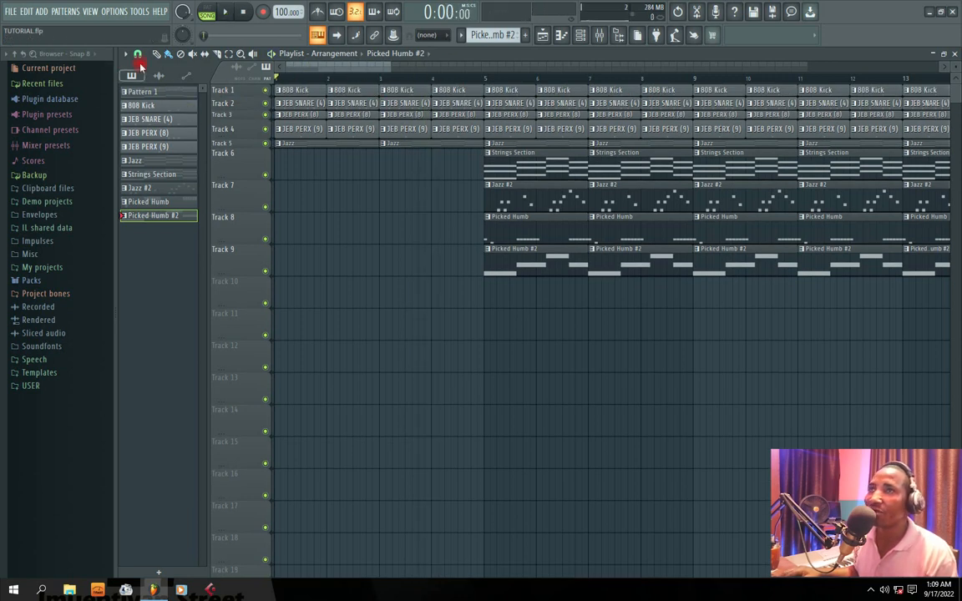
# Add a time marker named INTRO at bar 1 of the playlist.
pyautogui.click(127, 55)
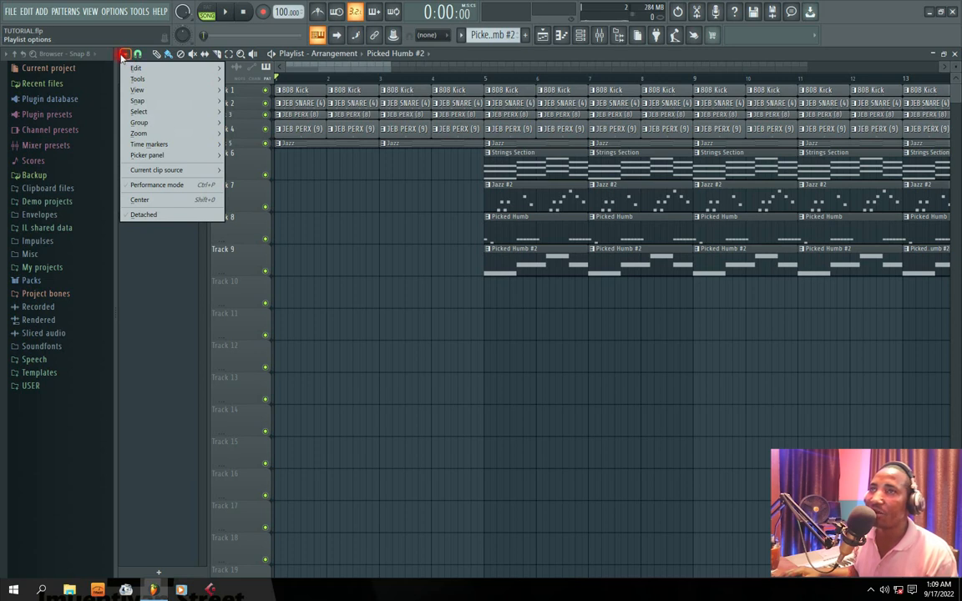
pyautogui.moveTo(156, 146)
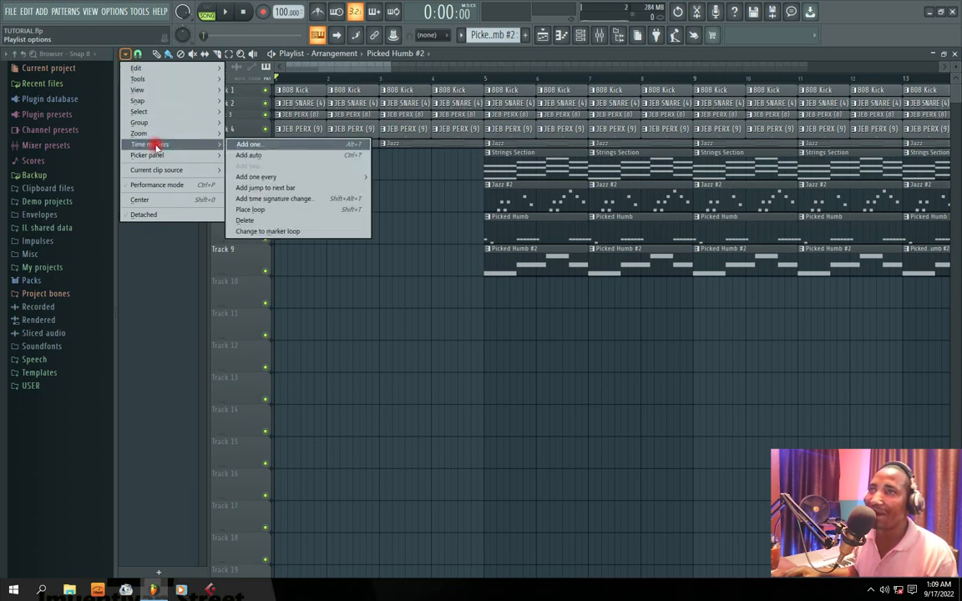
pyautogui.click(250, 144)
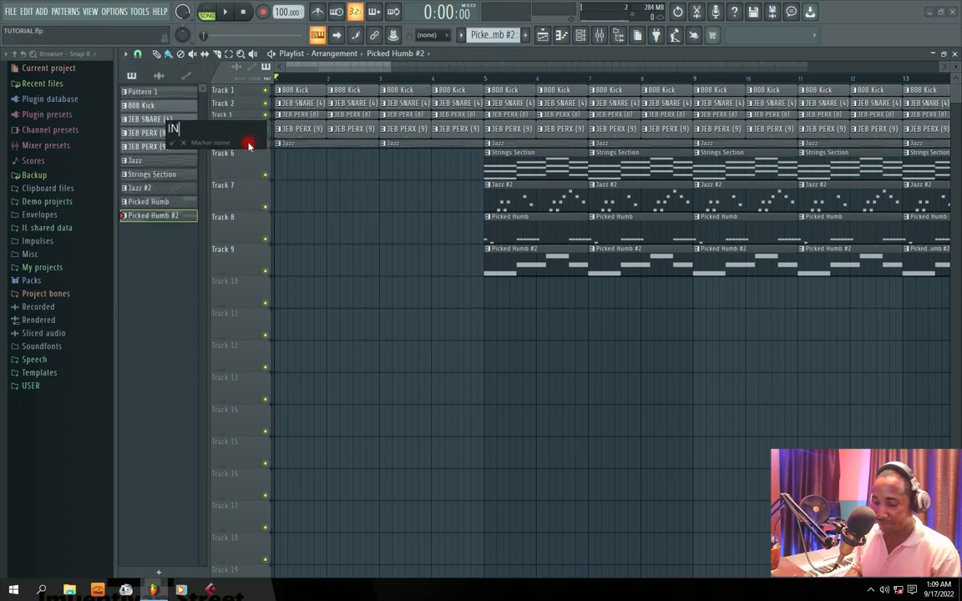
pyautogui.write('INTRO')
pyautogui.press('Return')
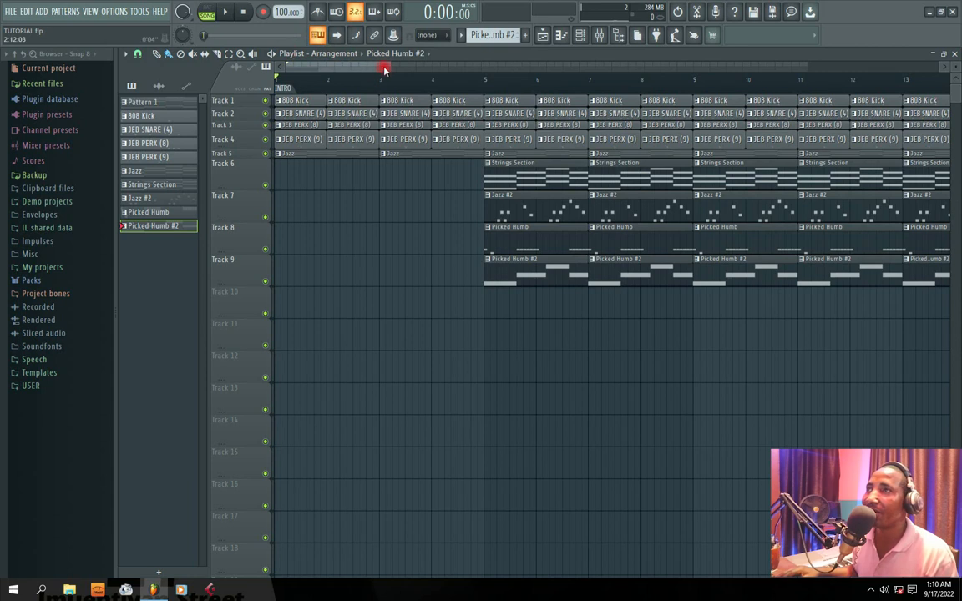
# Play the arrangement from the start and reduce the height of tracks 6 and 7.
pyautogui.moveTo(388, 66); pyautogui.dragTo(451, 65)
pyautogui.press('space')
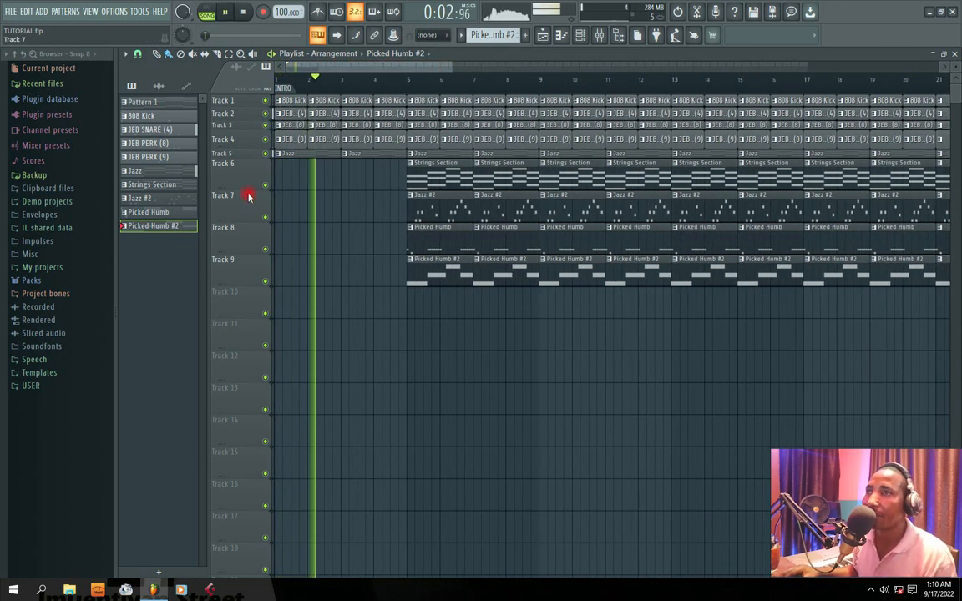
pyautogui.moveTo(246, 191)
pyautogui.mouseDown()
pyautogui.moveTo(245, 173)
pyautogui.moveTo(249, 188)
pyautogui.mouseUp()
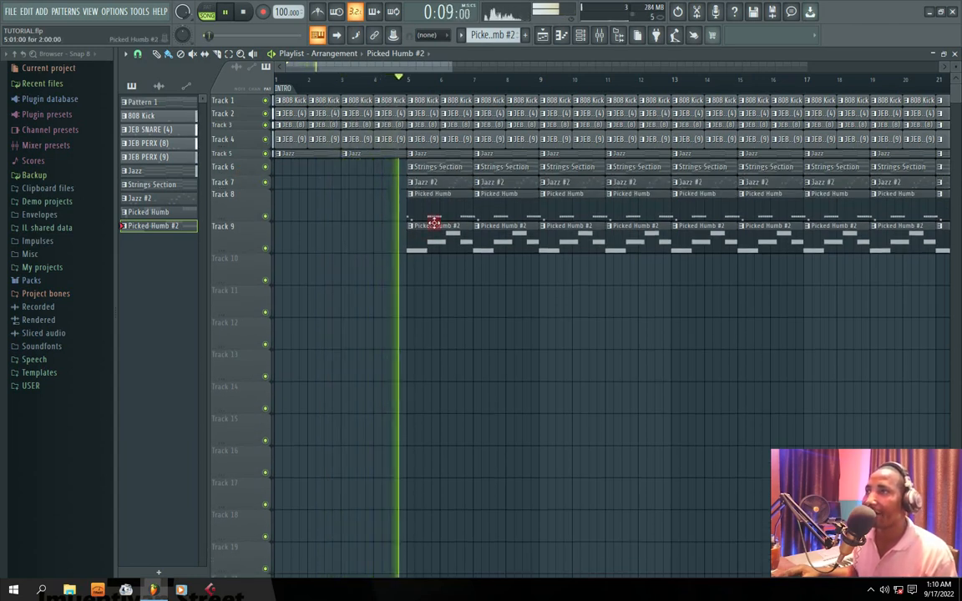
# Delete the two Picked Humb clips covering bars 5 to 8 on track 8, and stop playback.
pyautogui.rightClick(451, 196)
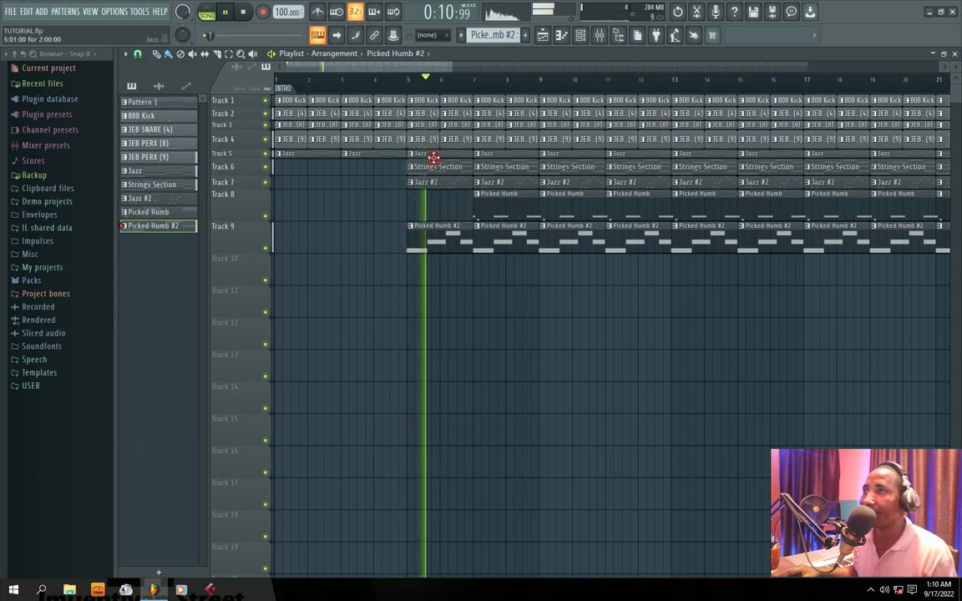
pyautogui.rightClick(502, 210)
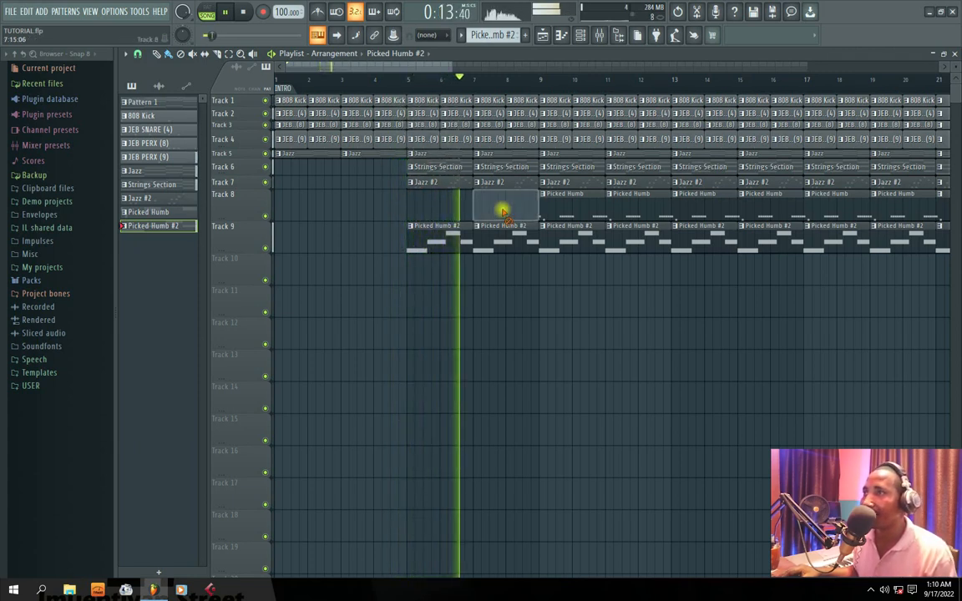
pyautogui.press('space')
# Add a time marker named CHO at bar 5 of the playlist.
pyautogui.rightClick(407, 87)
pyautogui.click(422, 97)
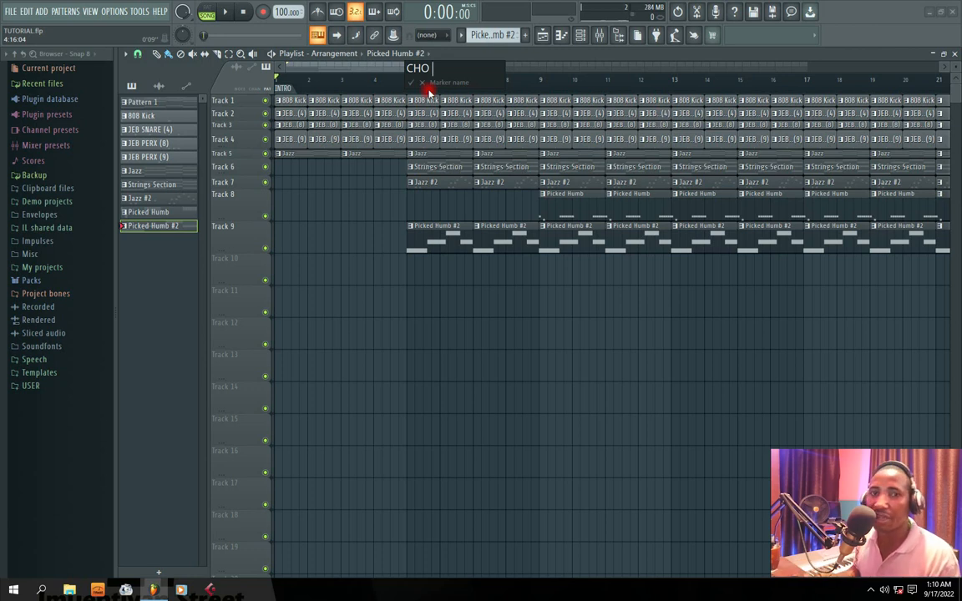
pyautogui.write('CHO')
pyautogui.press('Return')
# Play back the intro section and reduce the height of tracks 8 and 9 in the playlist.
pyautogui.press('space')
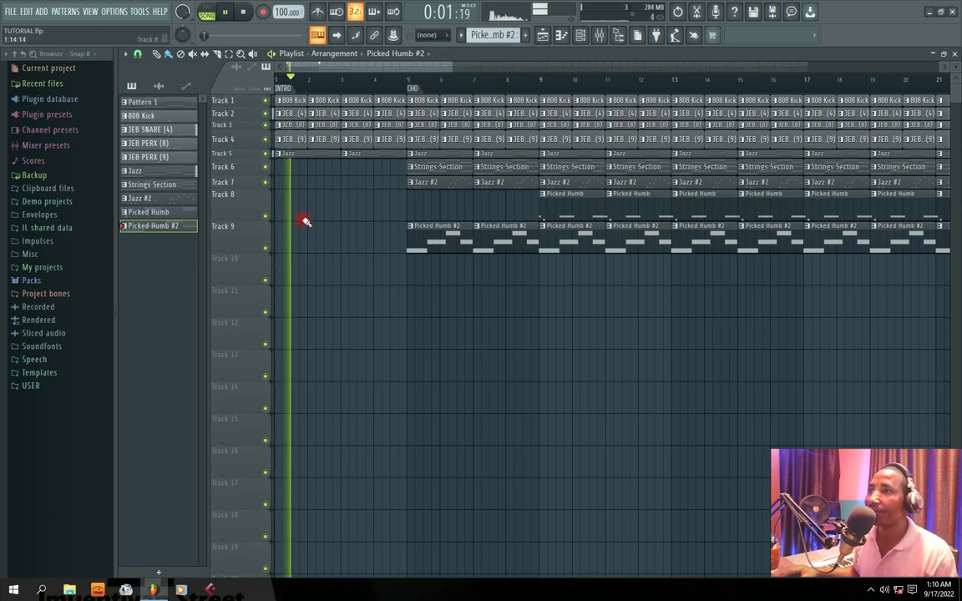
pyautogui.moveTo(243, 222)
pyautogui.mouseDown()
pyautogui.moveTo(247, 200)
pyautogui.moveTo(250, 217)
pyautogui.mouseUp()
pyautogui.click(560, 194)
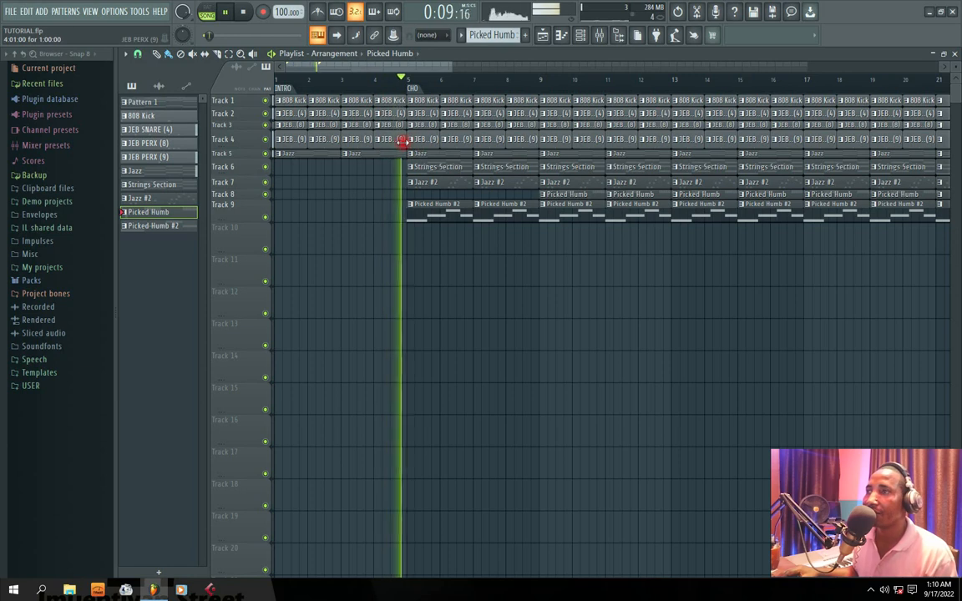
pyautogui.press('space')
pyautogui.press('space')
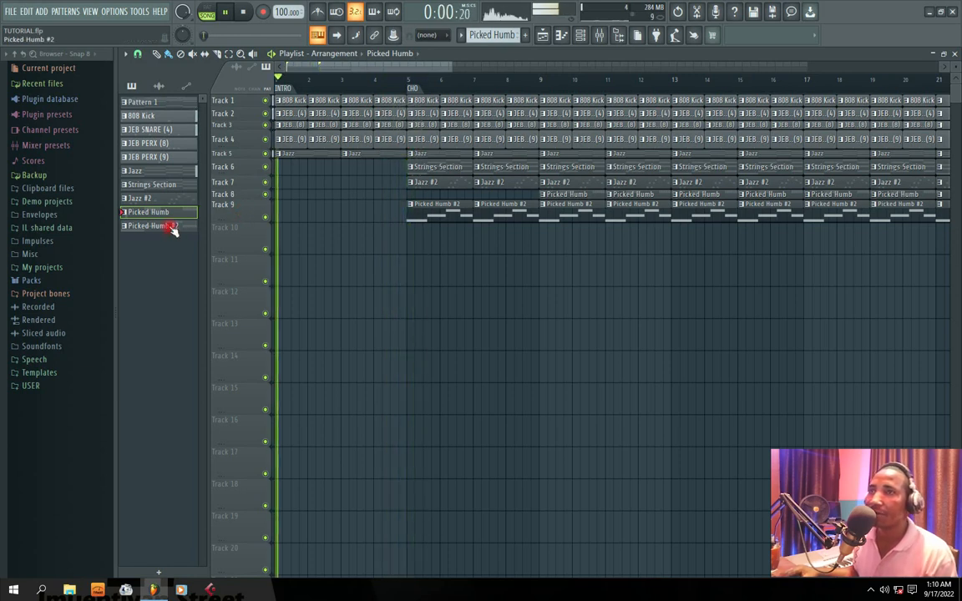
pyautogui.press('space')
pyautogui.click(172, 232)
pyautogui.moveTo(242, 222)
pyautogui.mouseDown()
pyautogui.moveTo(242, 215)
pyautogui.moveTo(255, 237)
pyautogui.moveTo(239, 228)
pyautogui.moveTo(244, 242)
pyautogui.mouseUp()
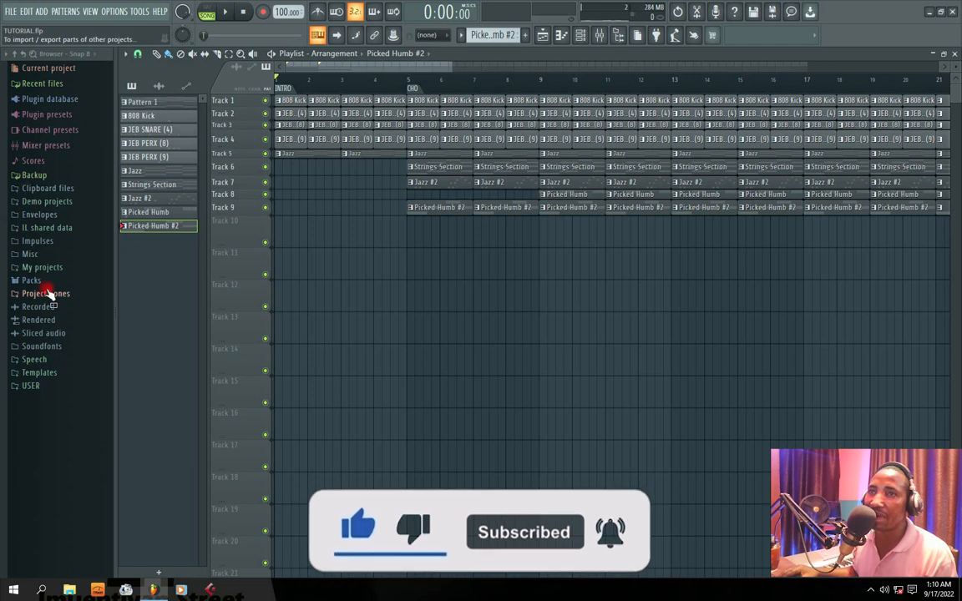
# Expand the browser's USER folder, and rearrange the restored playlist and channel rack windows so the channels are accessible.
pyautogui.click(40, 389)
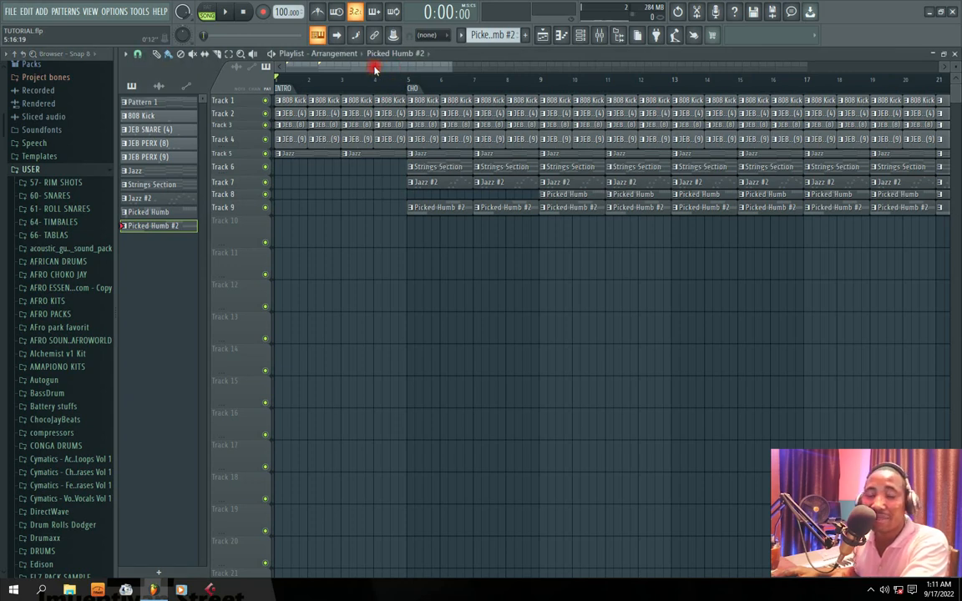
pyautogui.doubleClick(535, 55)
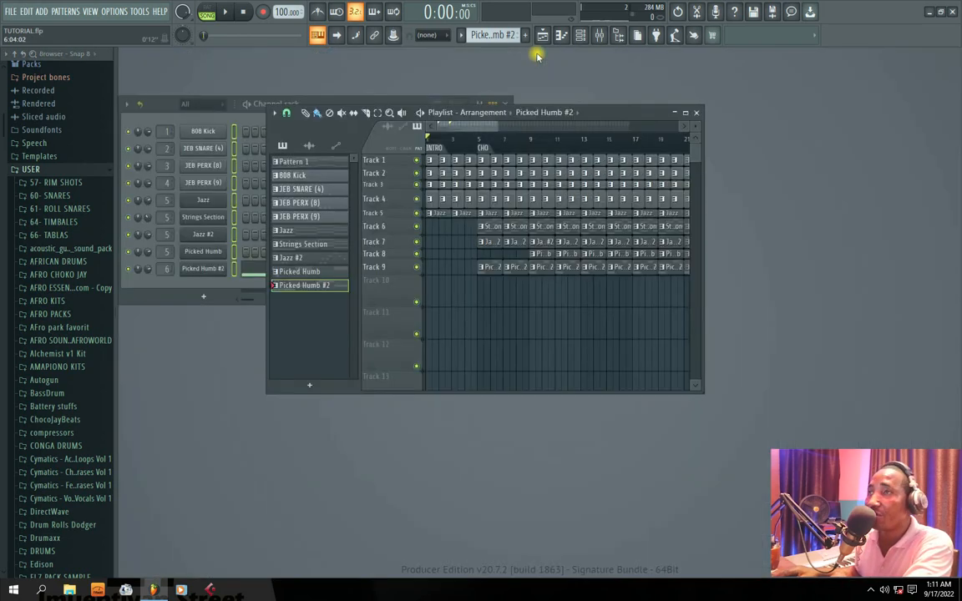
pyautogui.moveTo(603, 114); pyautogui.dragTo(763, 84)
pyautogui.moveTo(354, 108); pyautogui.dragTo(418, 118)
# Preview the JEB SNARE (4) sample and clone its channel in the channel rack.
pyautogui.click(296, 143)
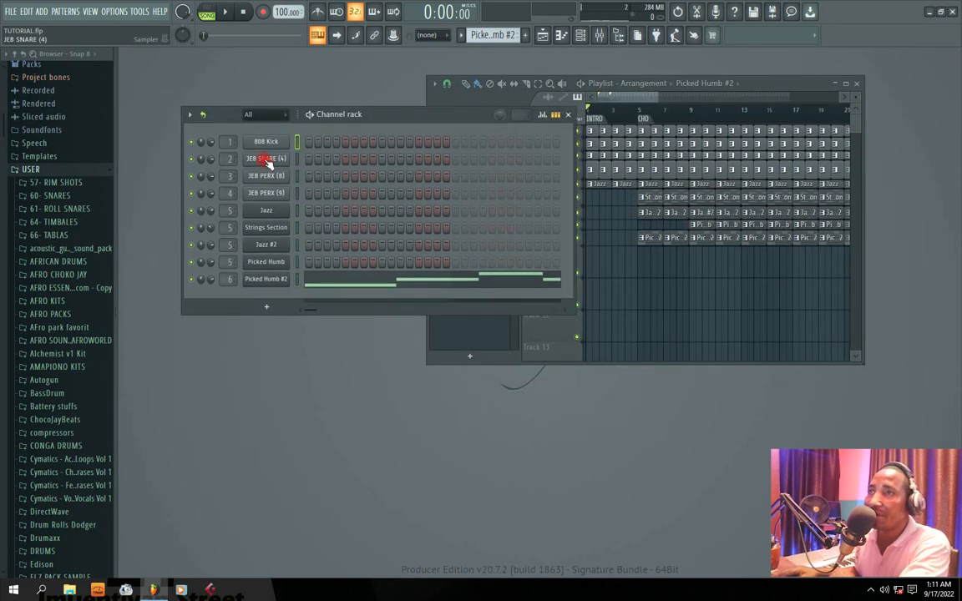
pyautogui.click(267, 160)
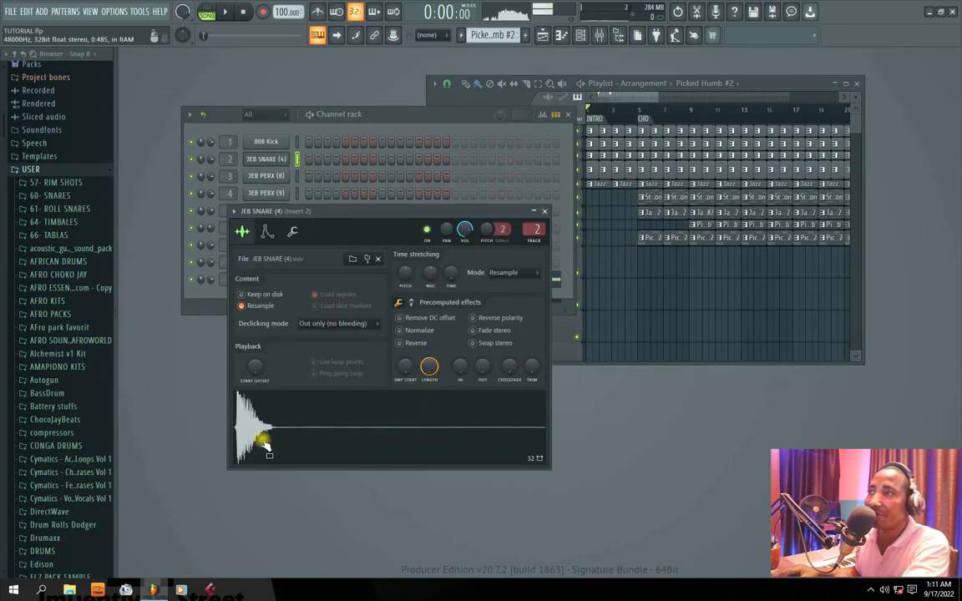
pyautogui.click(544, 211)
pyautogui.rightClick(250, 158)
pyautogui.click(310, 270)
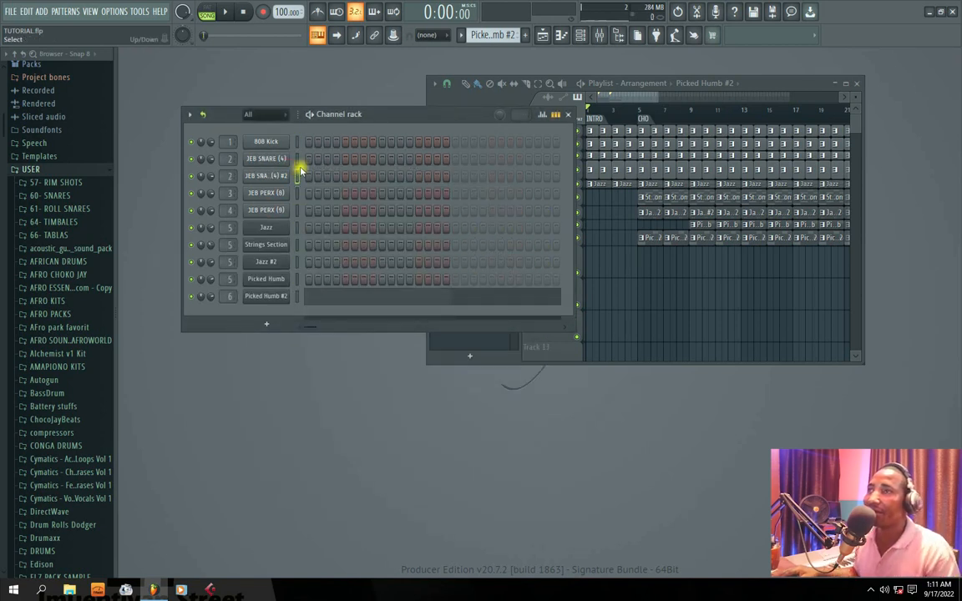
# Create a new pattern named RIOLLL.
pyautogui.click(745, 92)
pyautogui.click(467, 357)
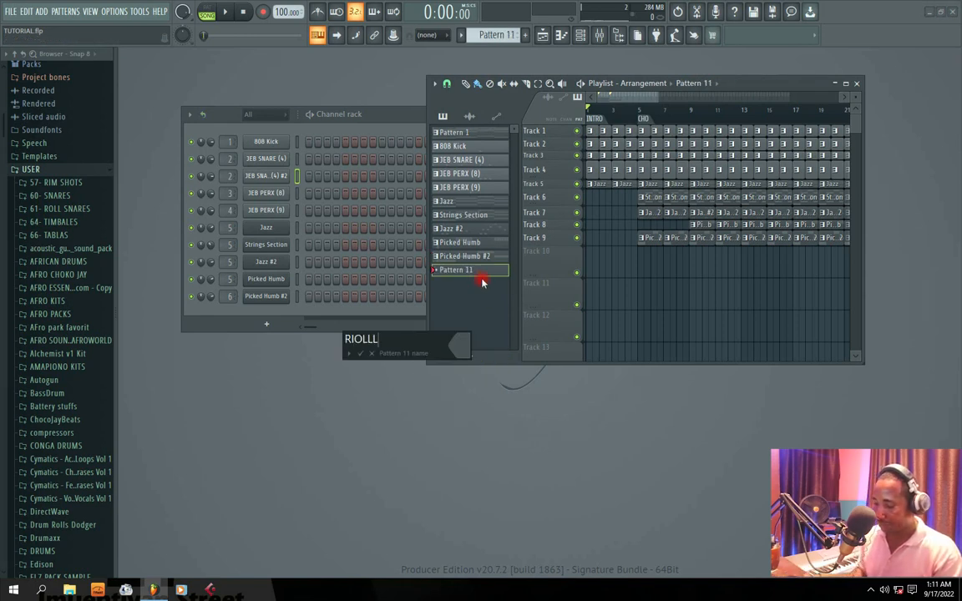
pyautogui.press('Return')
# Start song playback, place the RIOLLL pattern at bar 4 on track 10, and enlarge the playlist to view it.
pyautogui.press('space')
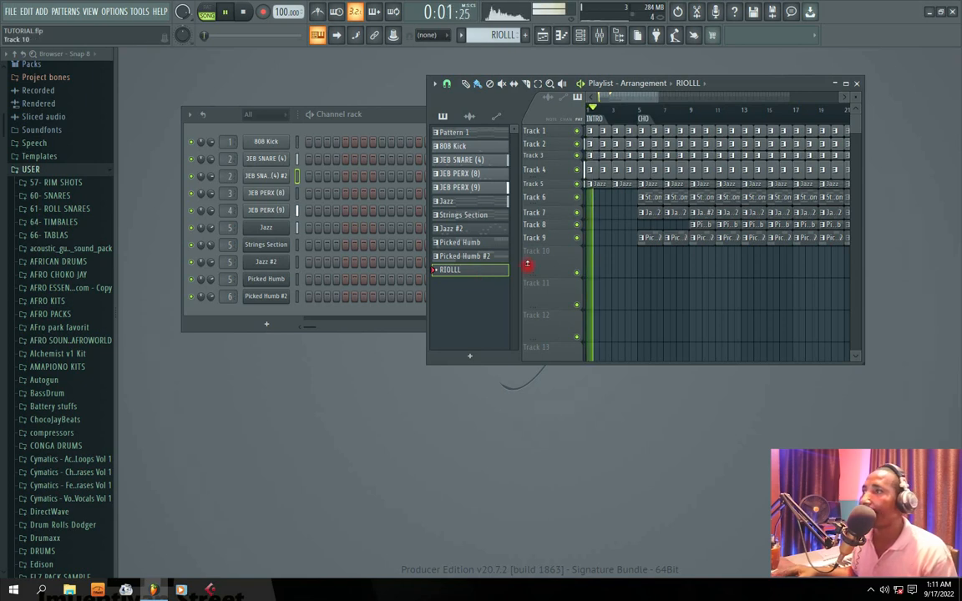
pyautogui.click(628, 261)
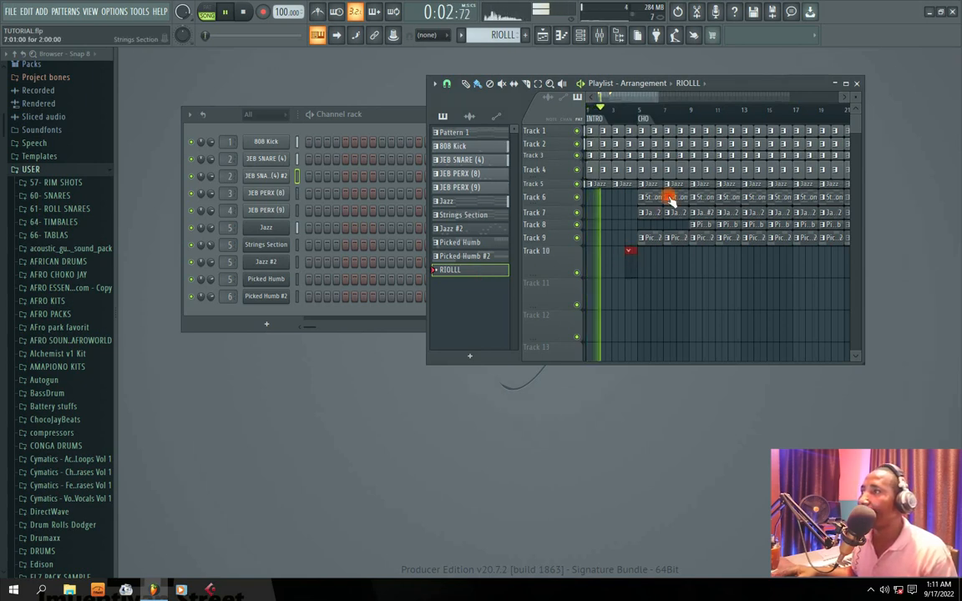
pyautogui.doubleClick(742, 82)
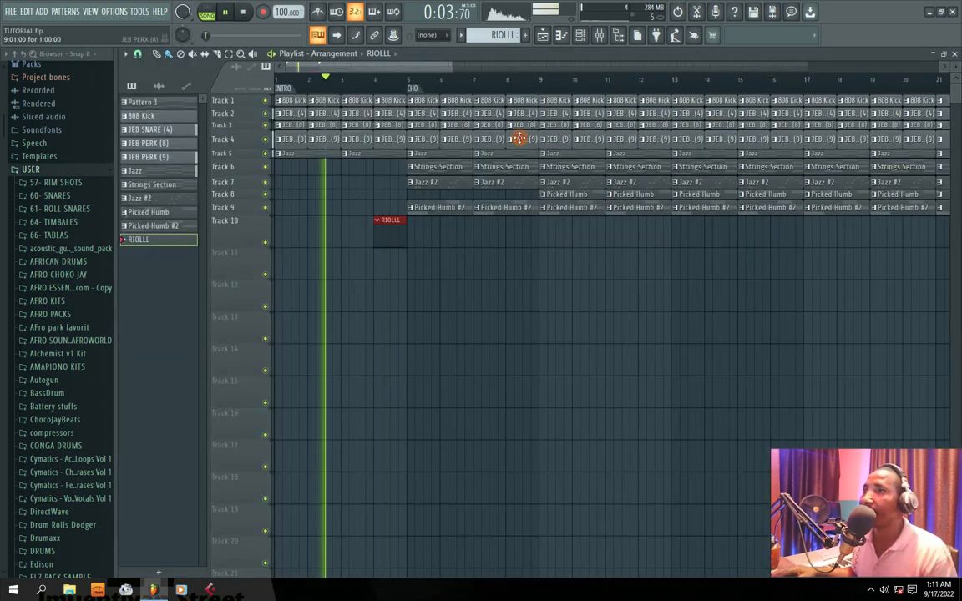
# Move the restored playlist clear of the channel rack and fill steps 11 to 16 of the cloned snare channel in RIOLLL.
pyautogui.doubleClick(552, 55)
pyautogui.moveTo(683, 82); pyautogui.dragTo(785, 75)
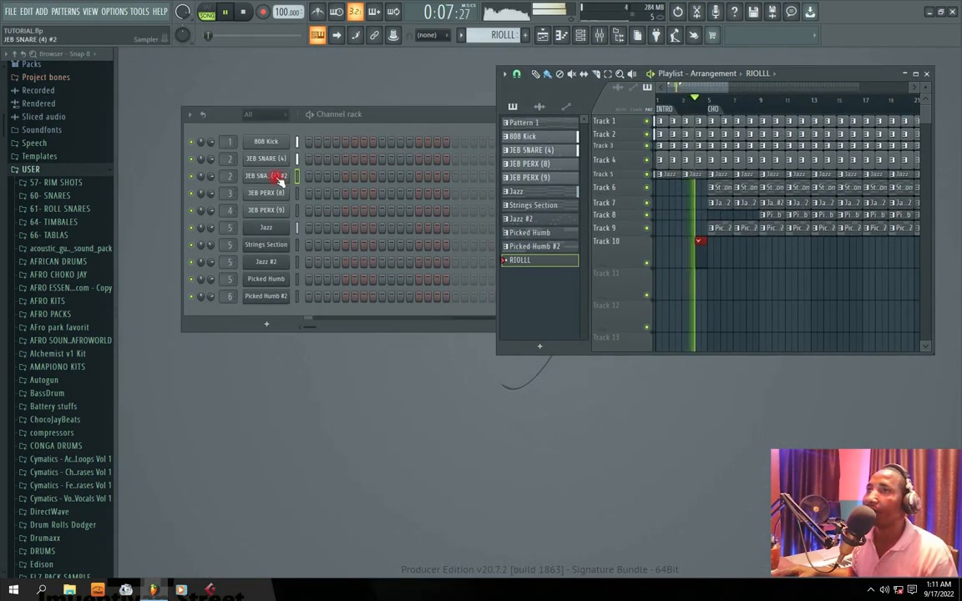
pyautogui.moveTo(400, 176); pyautogui.dragTo(449, 178)
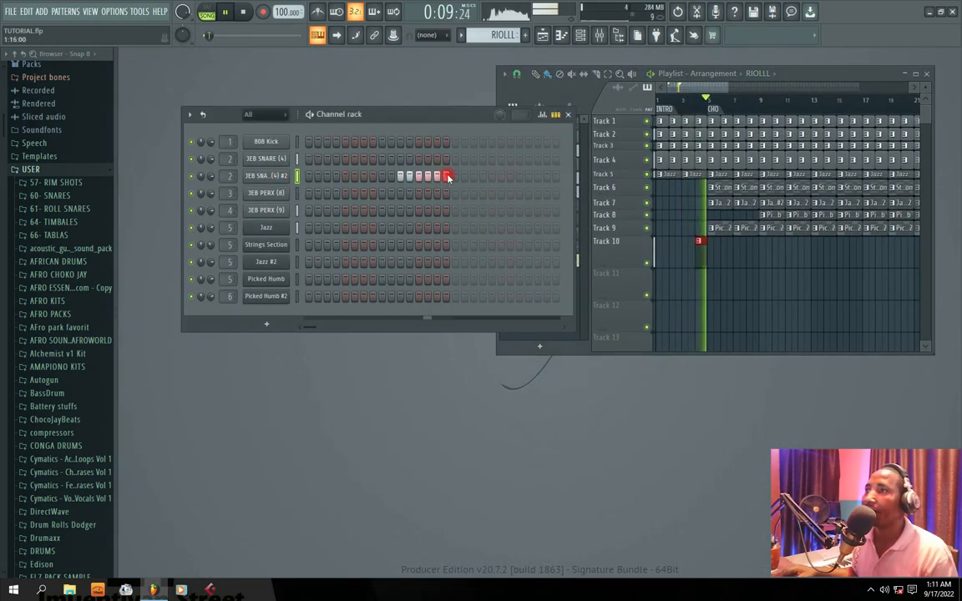
# Clear the cloned snare's previous hits in RIOLLL and fill steps 9, 11, 13 and 16 while the song plays.
pyautogui.press('space')
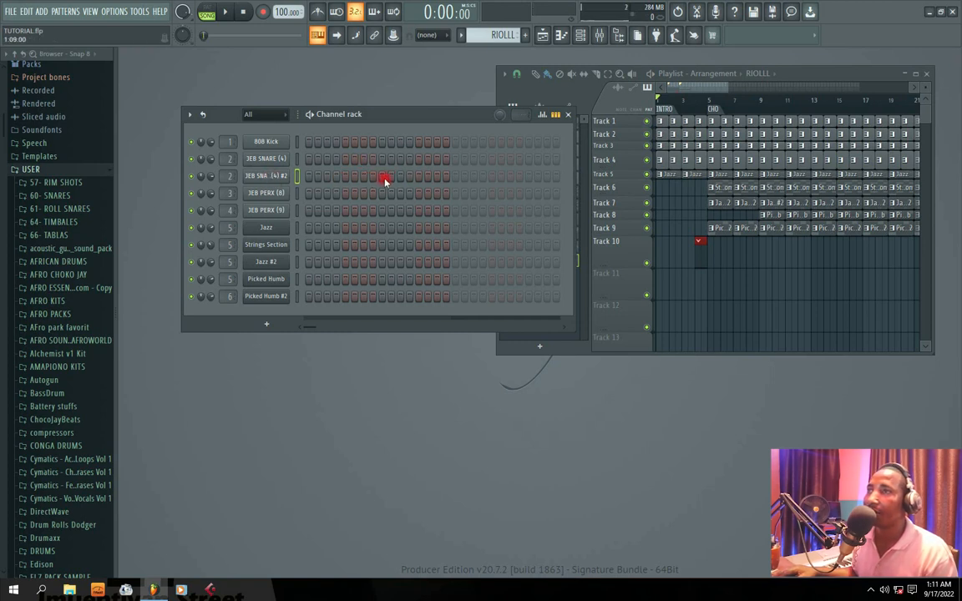
pyautogui.press('space')
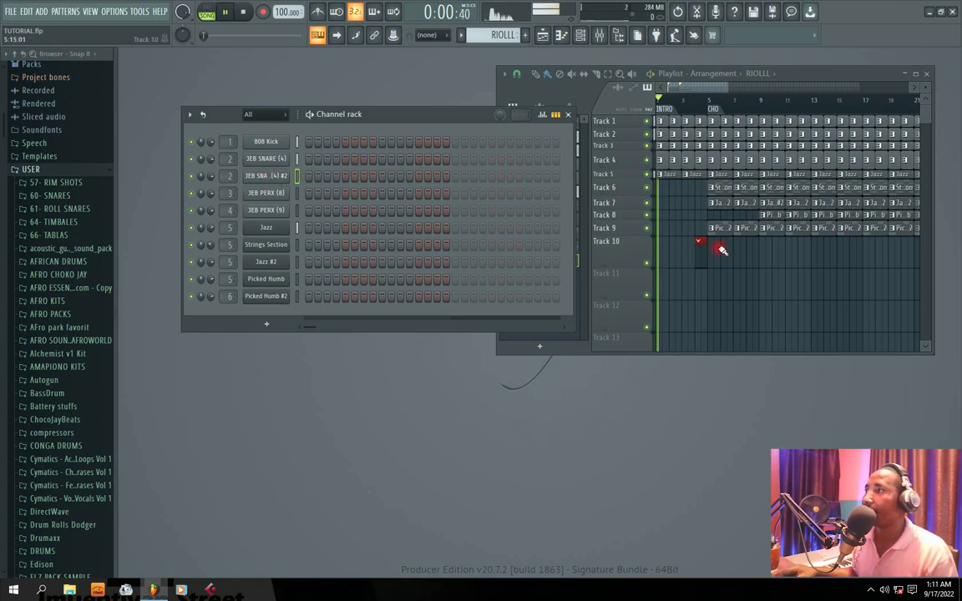
pyautogui.rightClick(273, 177)
pyautogui.click(277, 176)
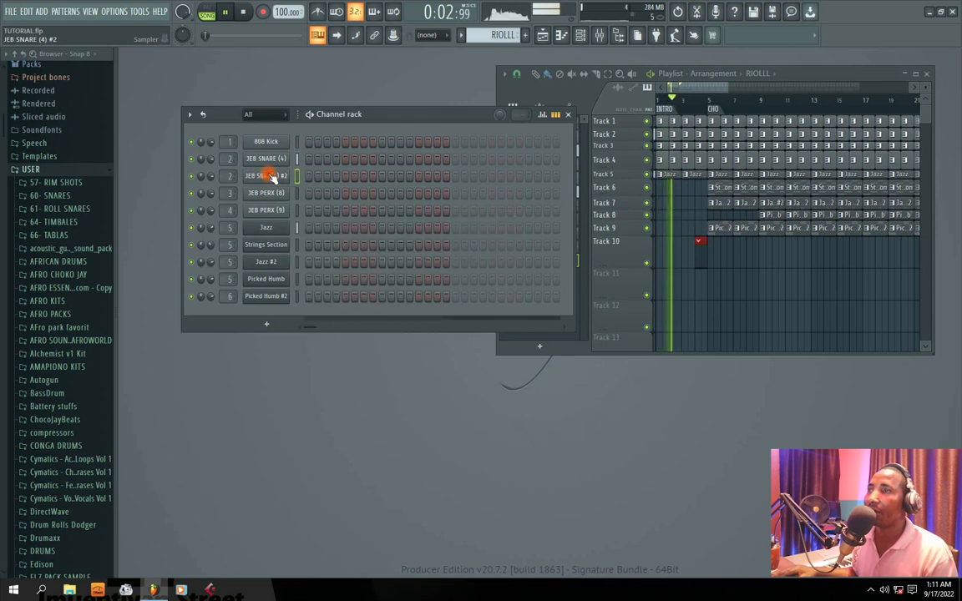
pyautogui.click(382, 177)
pyautogui.click(418, 177)
pyautogui.click(446, 177)
pyautogui.click(400, 177)
# Audition the new snare roll from bar 4 and move its last hit to step 15.
pyautogui.press('space')
pyautogui.press('space')
pyautogui.click(397, 177)
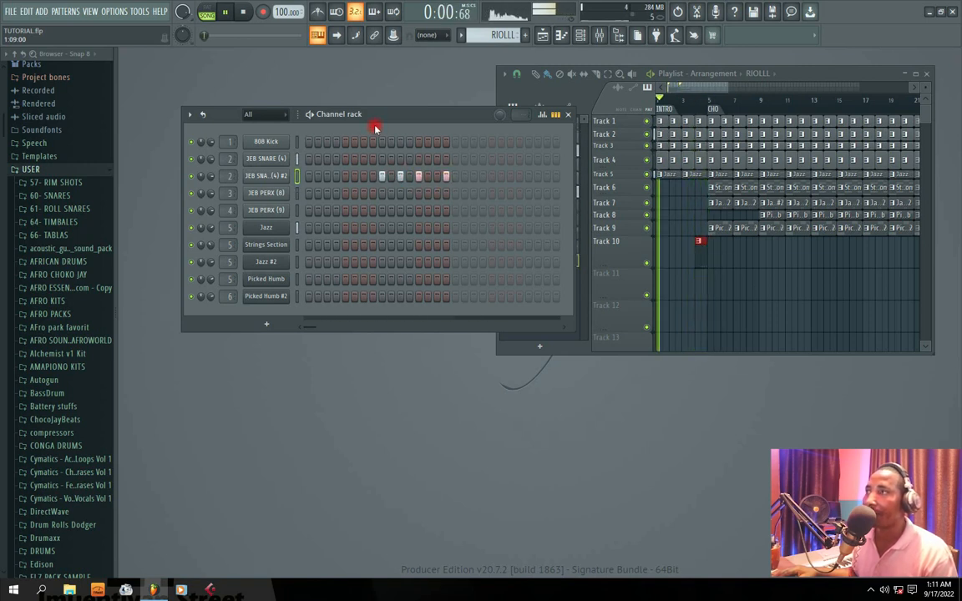
pyautogui.click(695, 110)
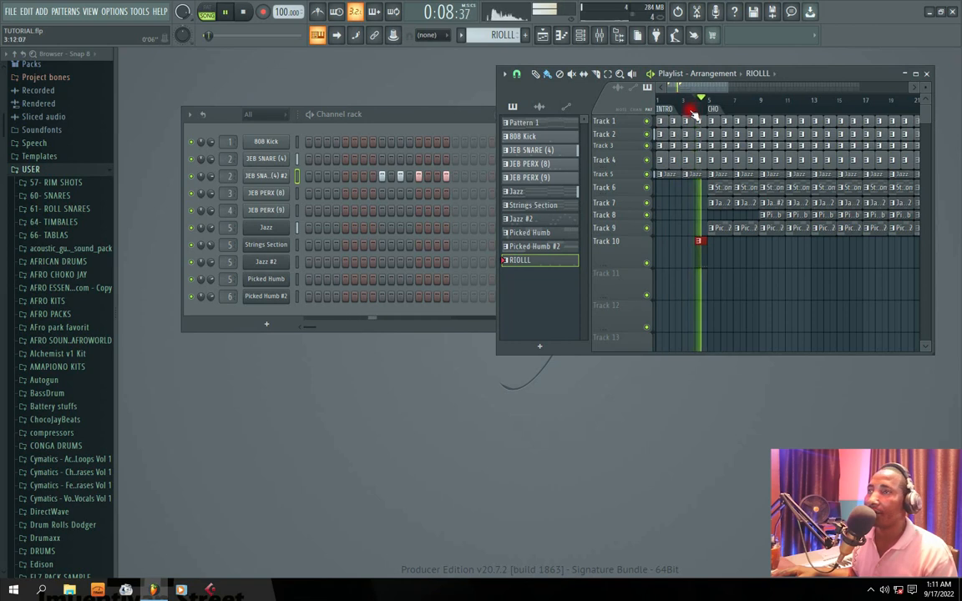
pyautogui.press('space')
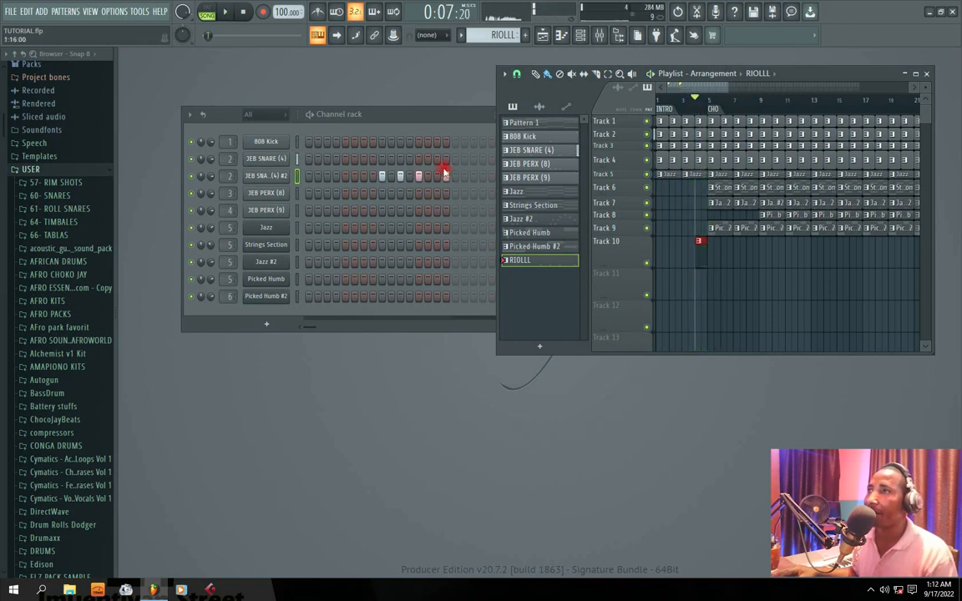
pyautogui.click(434, 178)
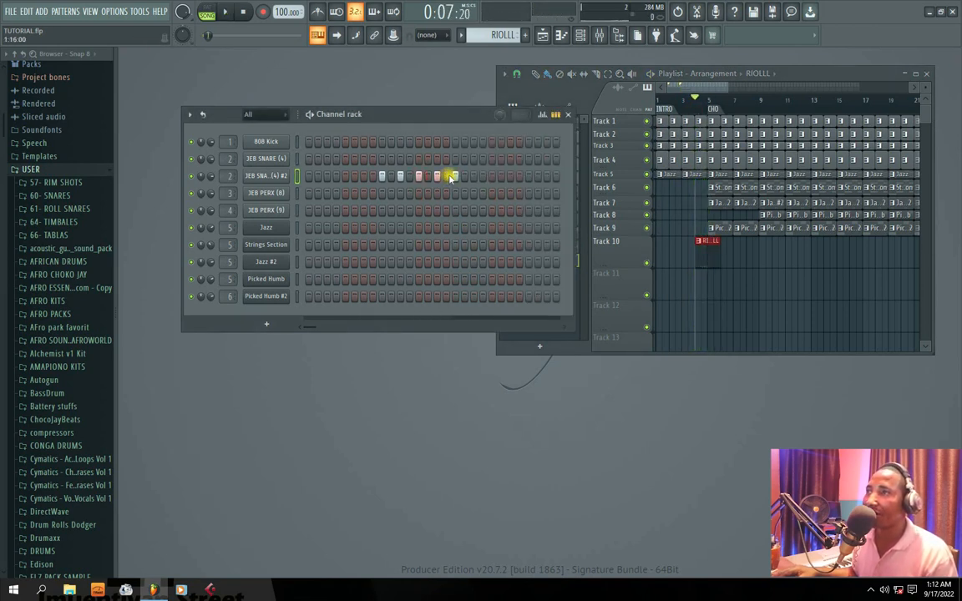
# Raise the four snare roll notes by four semitones in the piano roll, play them back, and return to the step view.
pyautogui.click(555, 116)
pyautogui.click(441, 178)
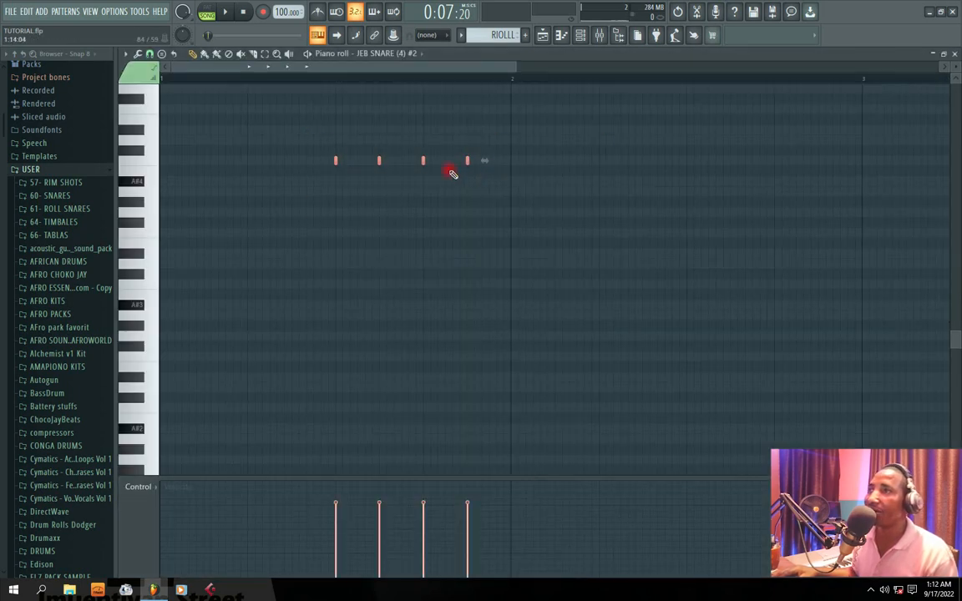
pyautogui.moveTo(424, 154); pyautogui.dragTo(423, 114)
pyautogui.press('space')
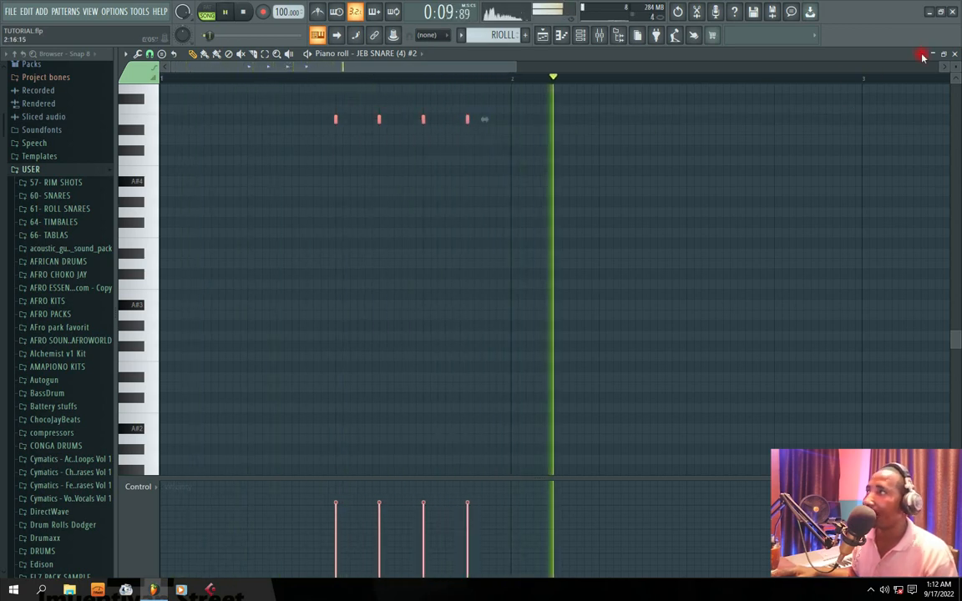
pyautogui.click(954, 55)
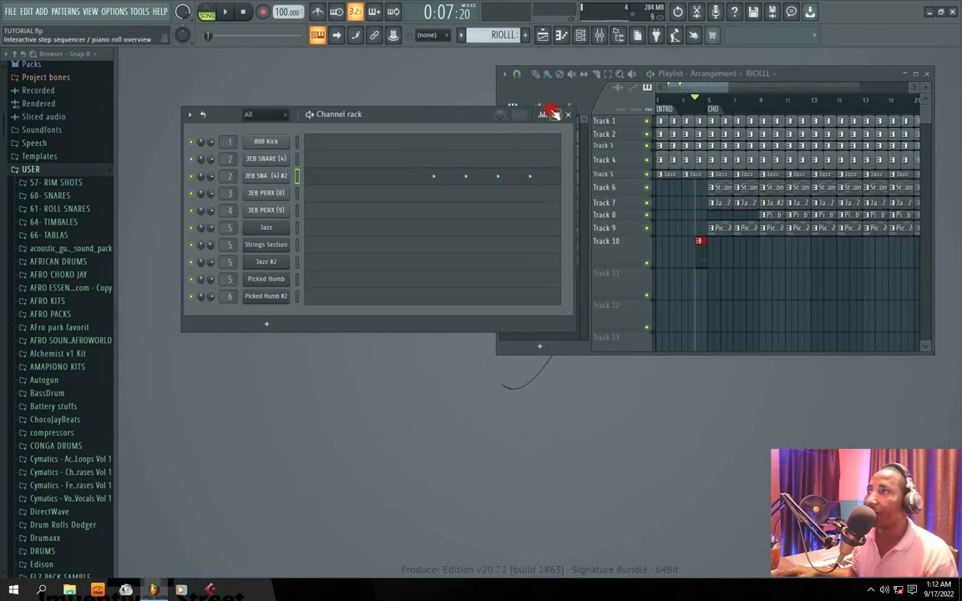
pyautogui.click(554, 114)
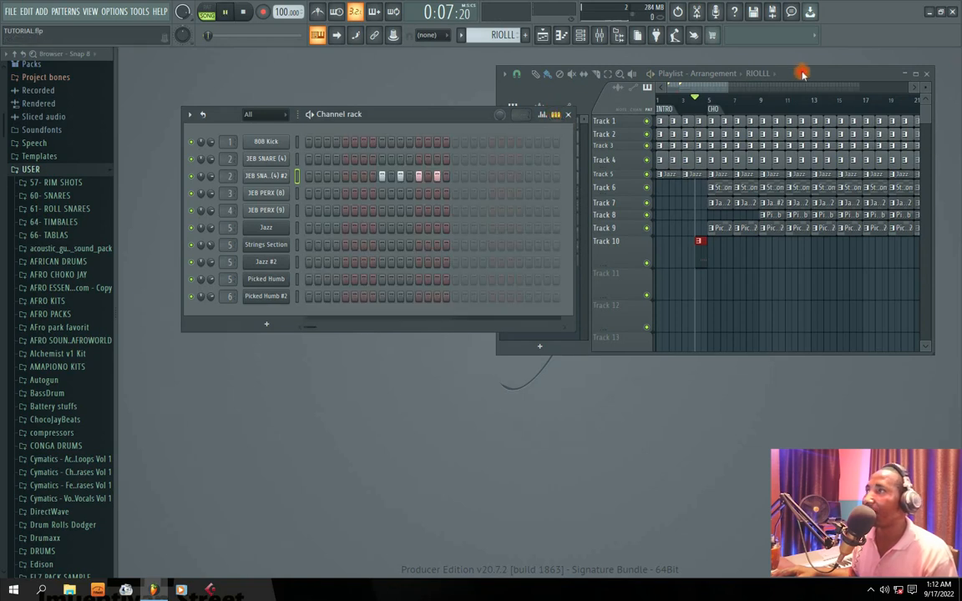
# Play the song in the enlarged playlist and trim the RIOLLL clip's start to the middle of bar 4.
pyautogui.press('space')
pyautogui.doubleClick(815, 74)
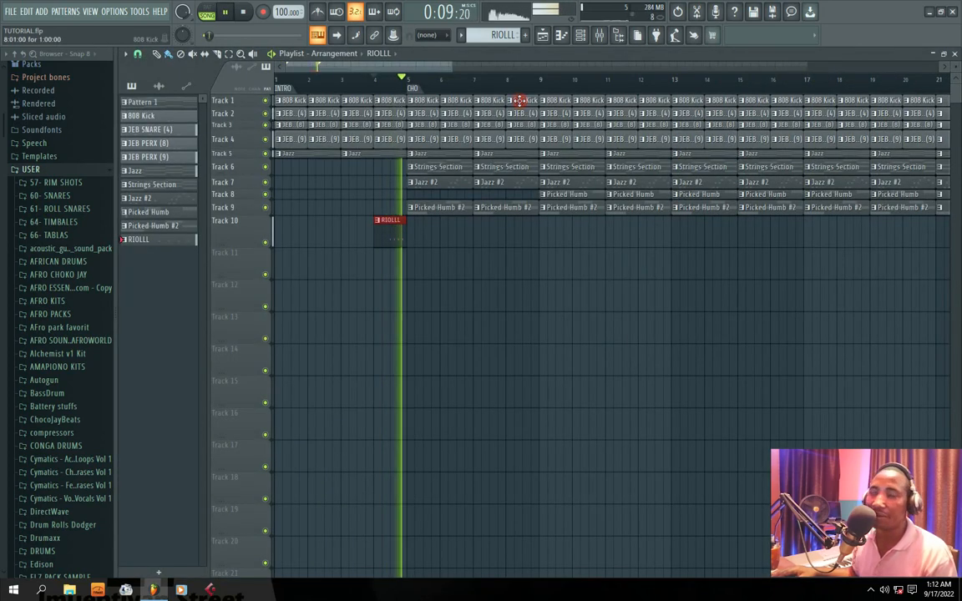
pyautogui.moveTo(374, 239); pyautogui.dragTo(391, 241)
pyautogui.press('space')
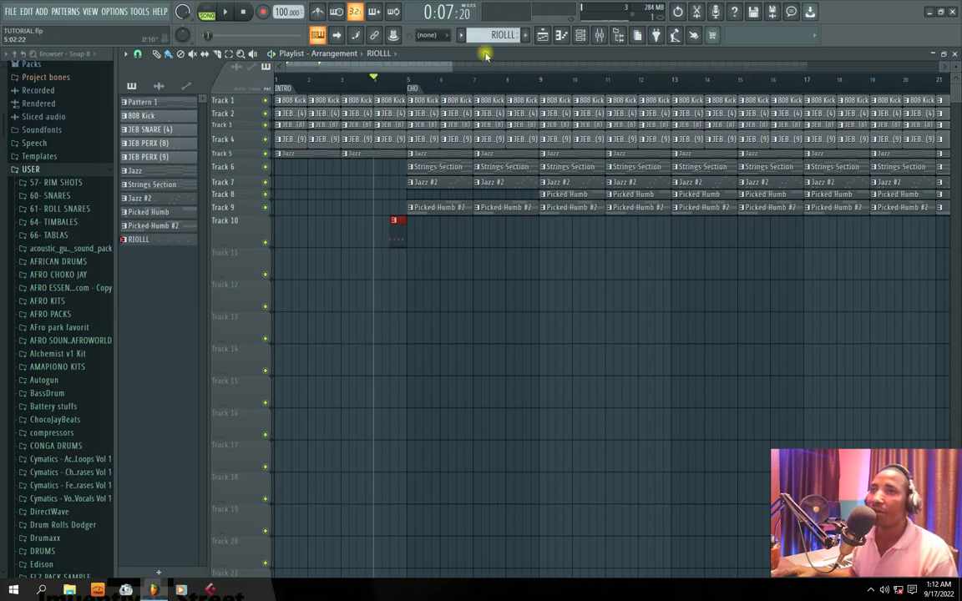
# Look through the loose samples below the USER folder's subfolders and audition a few of the effects and percussion sounds.
pyautogui.click(32, 169)
pyautogui.click(42, 387)
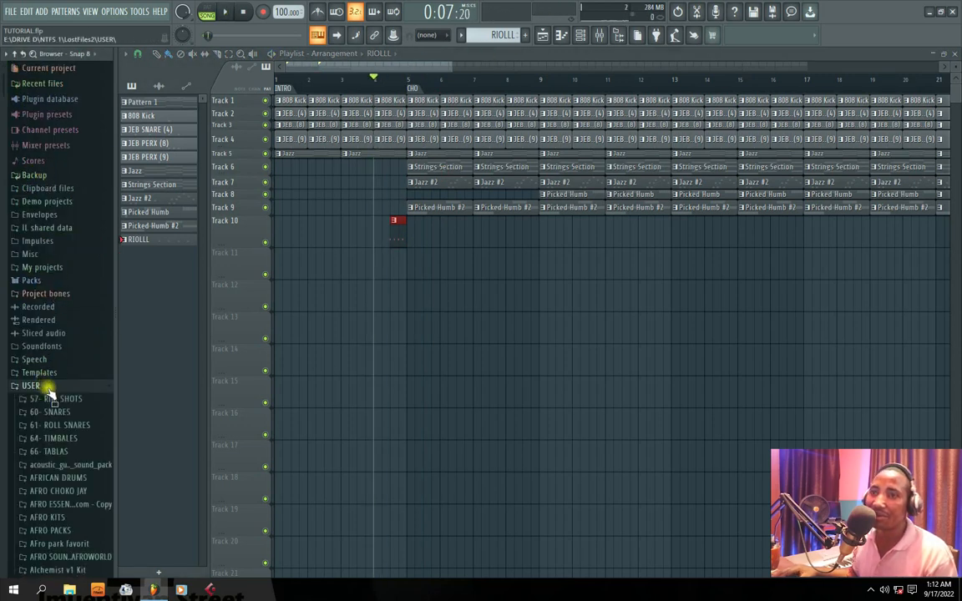
pyautogui.scroll(-10, 62, 358)
pyautogui.scroll(-12, 63, 357)
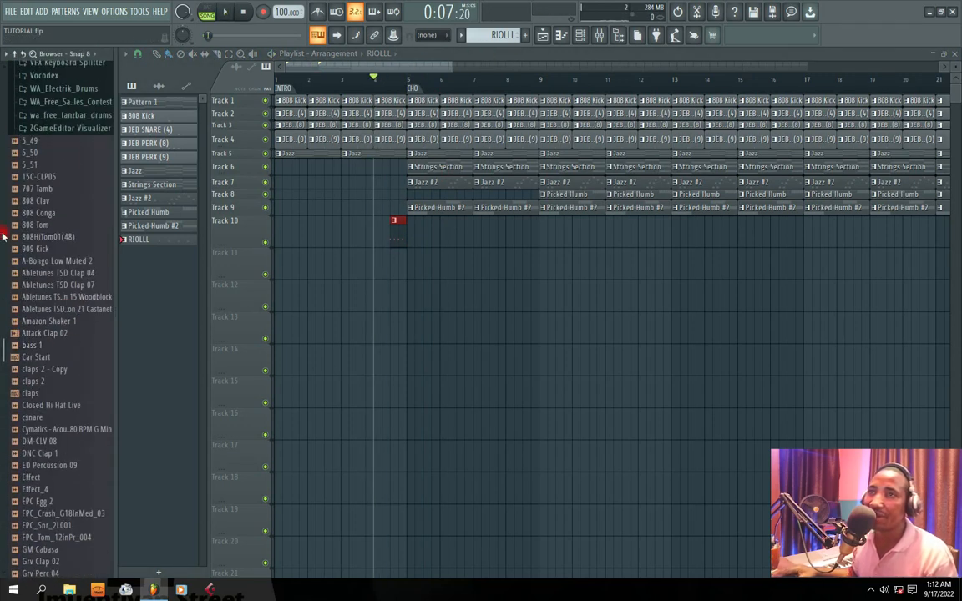
pyautogui.scroll(-6, 59, 434)
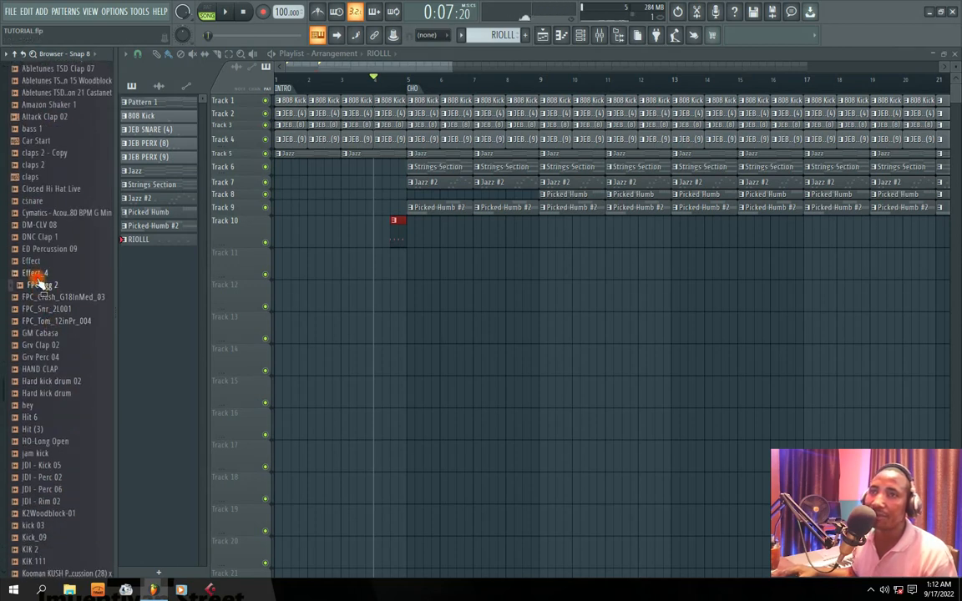
pyautogui.click(31, 261)
pyautogui.click(34, 226)
pyautogui.click(33, 188)
pyautogui.scroll(-15, 37, 429)
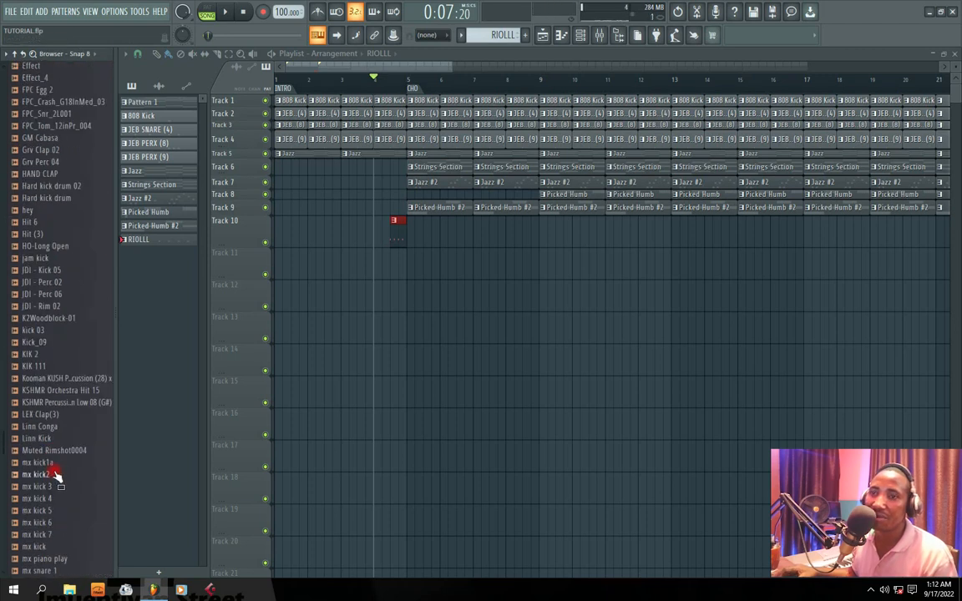
pyautogui.scroll(-6, 32, 465)
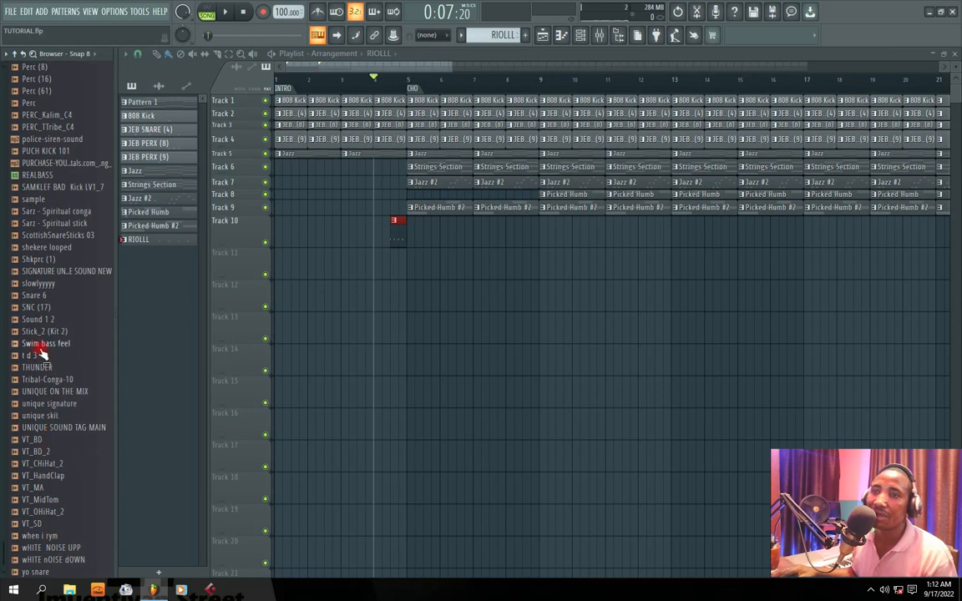
# Audition the USER samples one after another from Shkprc (1) up to PERC_Kalim_C4.
pyautogui.click(46, 272)
pyautogui.click(44, 259)
pyautogui.click(41, 248)
pyautogui.click(40, 236)
pyautogui.click(36, 224)
pyautogui.click(34, 213)
pyautogui.click(35, 199)
pyautogui.click(35, 187)
pyautogui.click(35, 175)
pyautogui.click(36, 163)
pyautogui.click(36, 151)
pyautogui.click(37, 140)
pyautogui.click(36, 127)
pyautogui.click(37, 114)
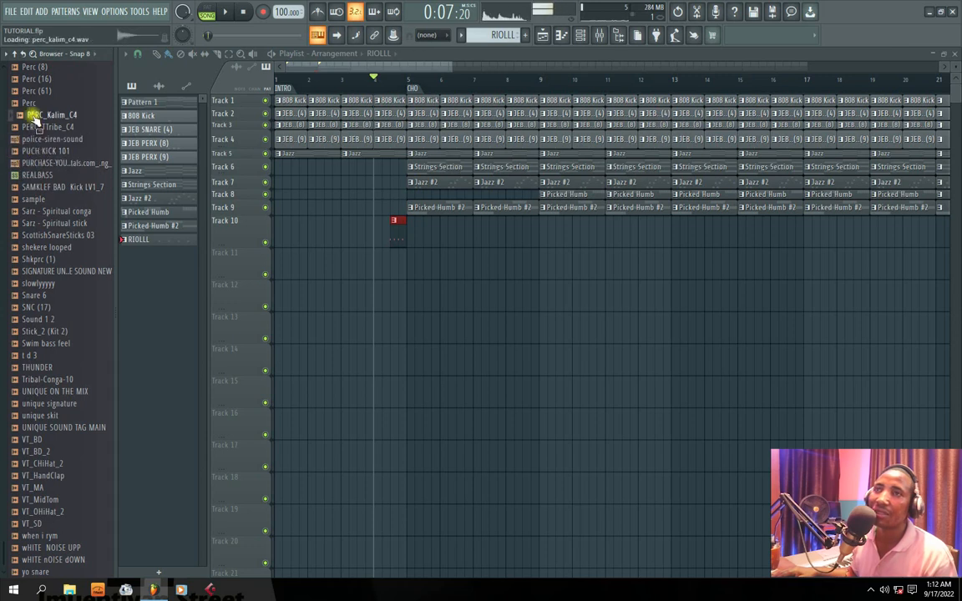
# Audition one-shots further up the USER sample list, up to Muted Rimshot0004.
pyautogui.scroll(6, 37, 123)
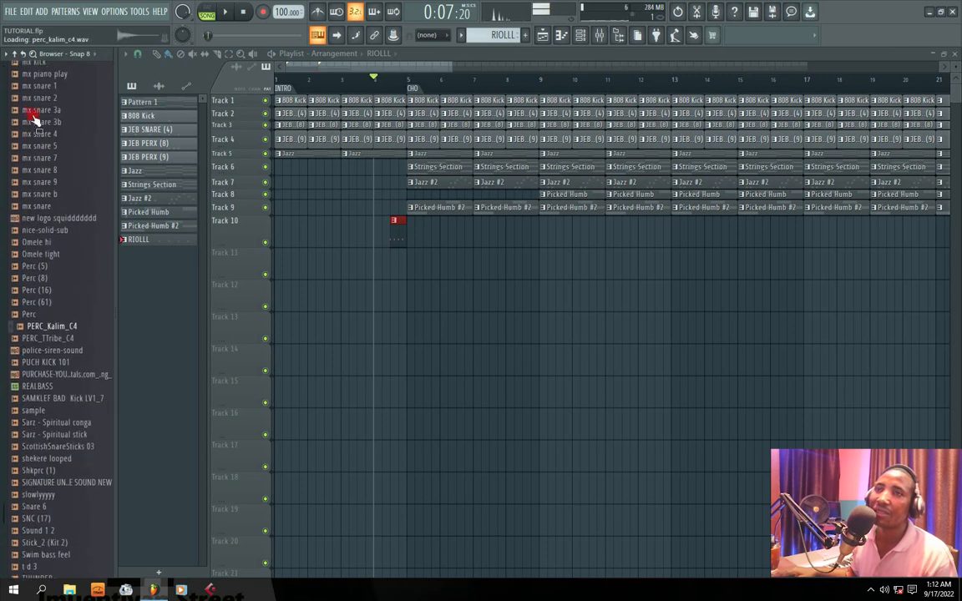
pyautogui.scroll(4, 38, 179)
pyautogui.click(41, 199)
pyautogui.click(42, 162)
pyautogui.click(36, 115)
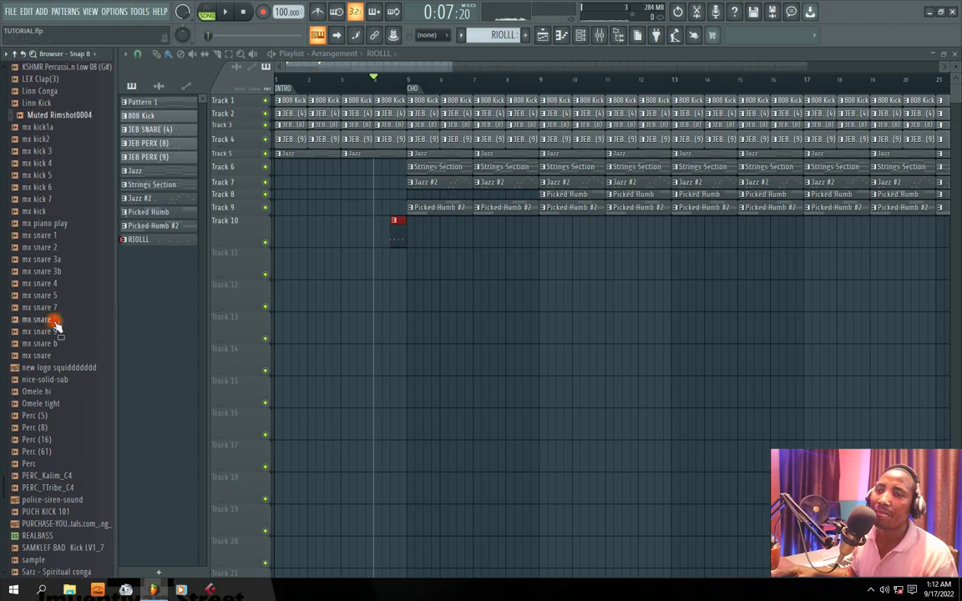
# Audition PUCH KICK 101, Shkprc (1), Snare 6, SNC (17) and Stick_2 (Kit 2).
pyautogui.scroll(-4, 63, 264)
pyautogui.click(42, 367)
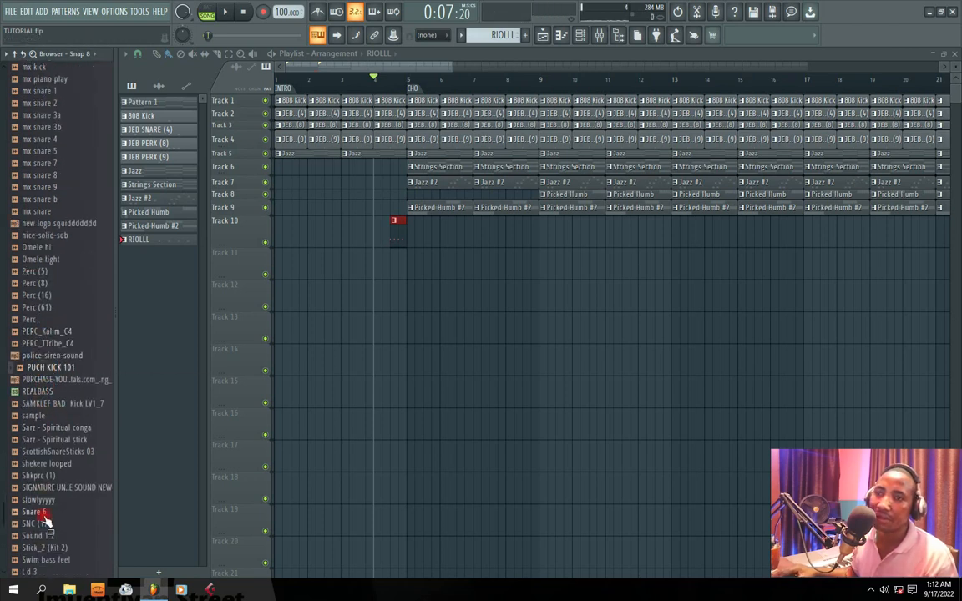
pyautogui.click(38, 478)
pyautogui.click(44, 492)
pyautogui.click(46, 514)
pyautogui.click(47, 526)
pyautogui.click(49, 549)
# Audition samples from Tribal-Conga-10 down to VT_MA, returning to VT_HandClap.
pyautogui.scroll(-6, 50, 547)
pyautogui.click(46, 379)
pyautogui.click(48, 403)
pyautogui.click(50, 427)
pyautogui.click(48, 475)
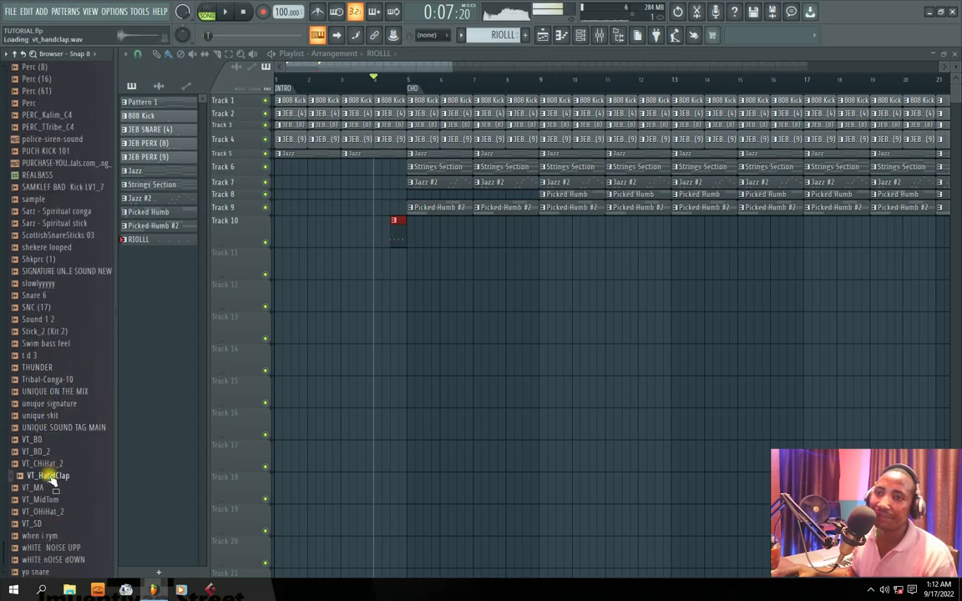
pyautogui.click(40, 487)
pyautogui.click(48, 477)
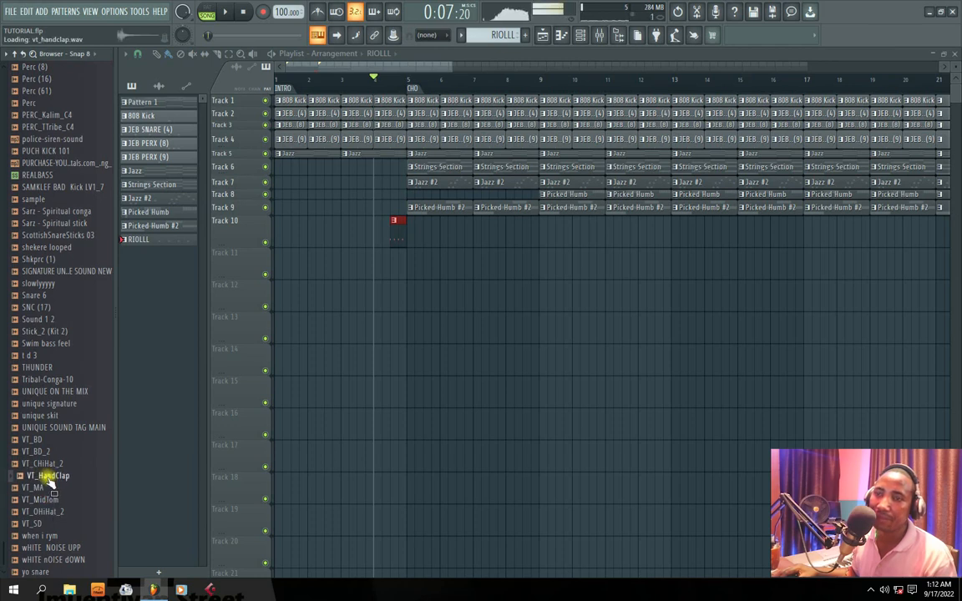
# Place the VT_HandClap sample on track 11 at the start of bar 5 and play the transition.
pyautogui.moveTo(49, 477); pyautogui.dragTo(415, 272)
pyautogui.moveTo(409, 276); pyautogui.dragTo(408, 266)
pyautogui.press('space')
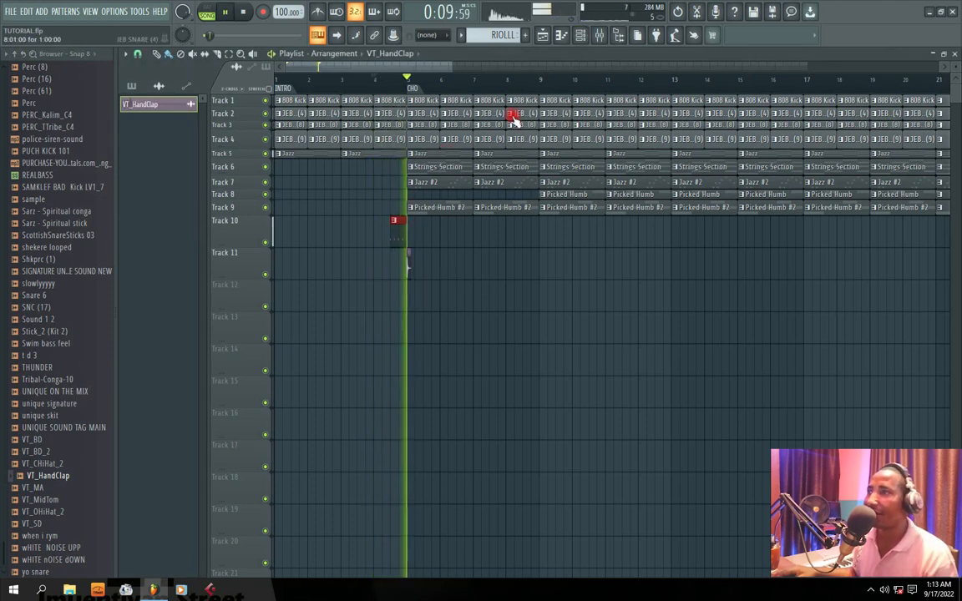
# Restore the smaller playlist, lower the VT_HandClap channel volume to 53%, and show all channels in the channel rack.
pyautogui.doubleClick(602, 58)
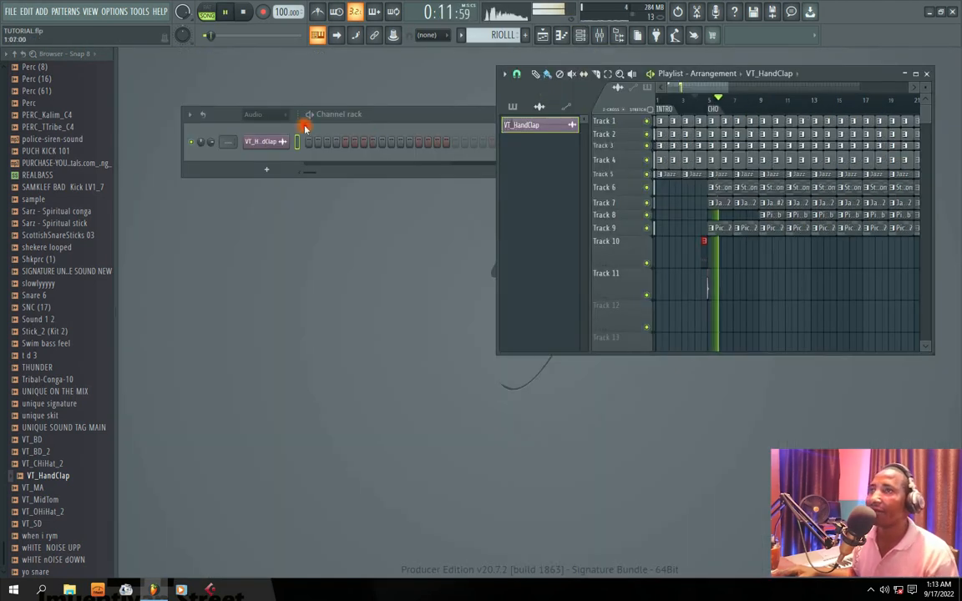
pyautogui.moveTo(213, 144); pyautogui.dragTo(213, 159)
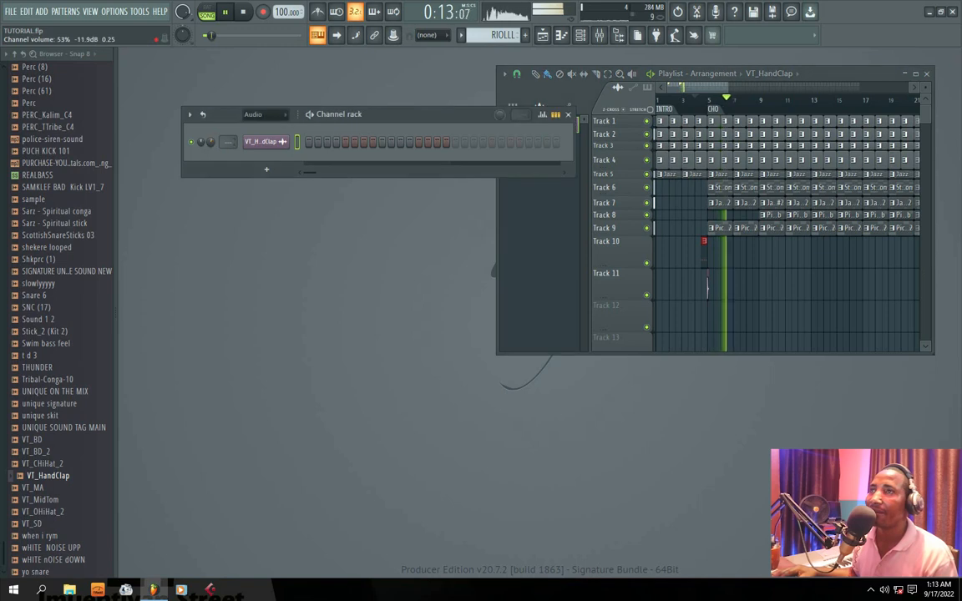
pyautogui.click(253, 114)
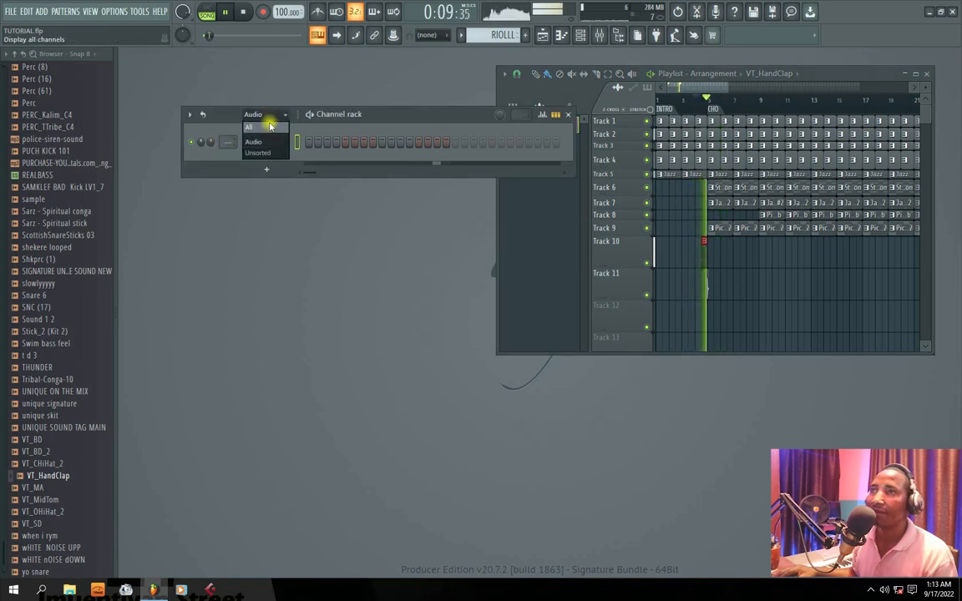
pyautogui.click(251, 123)
pyautogui.press('space')
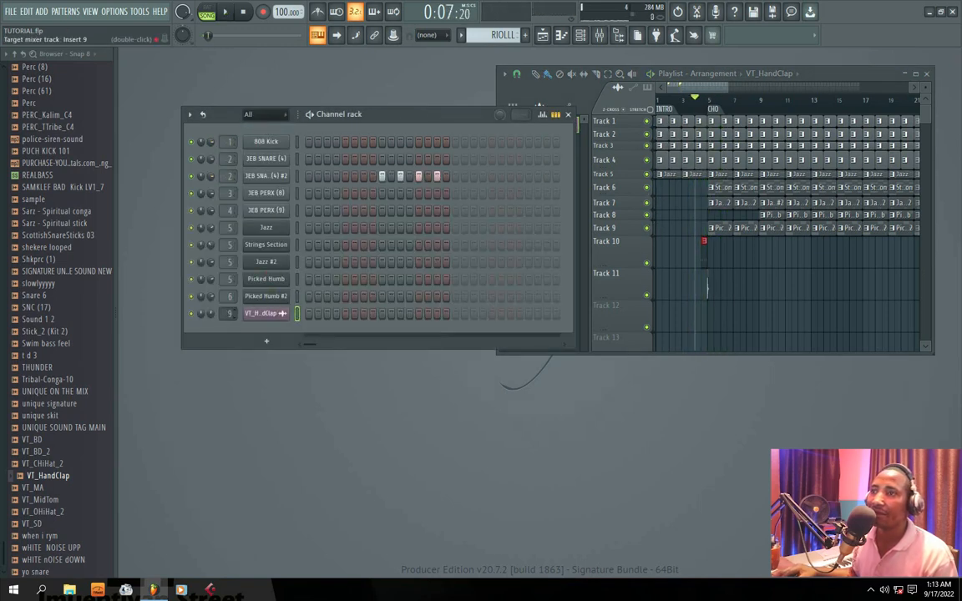
# Load Fruity Reeverb 2 in slot 1 of the hand clap's mixer track, Insert 9, audition it, and close the mixer.
pyautogui.doubleClick(228, 315)
pyautogui.click(731, 242)
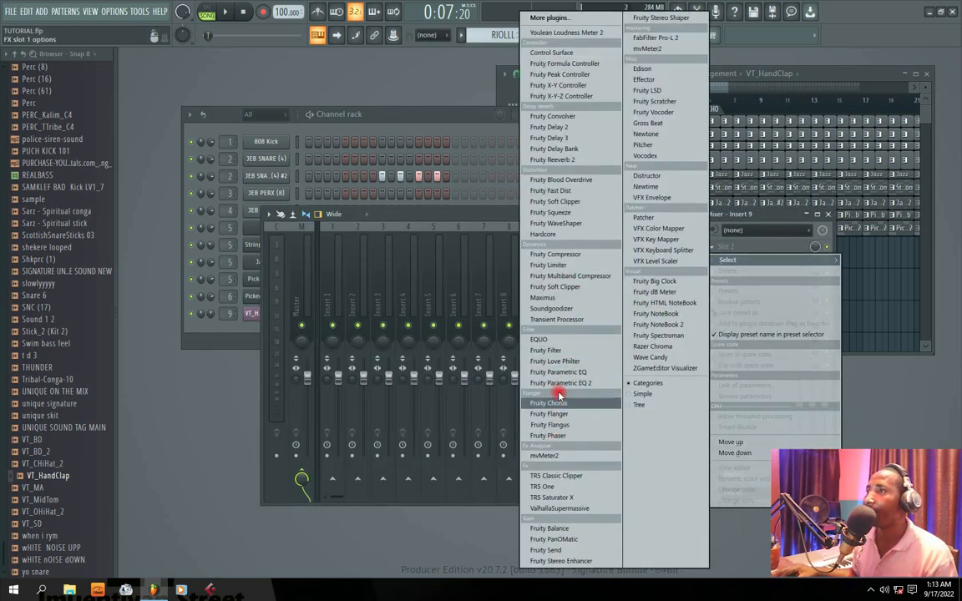
pyautogui.click(559, 159)
pyautogui.press('space')
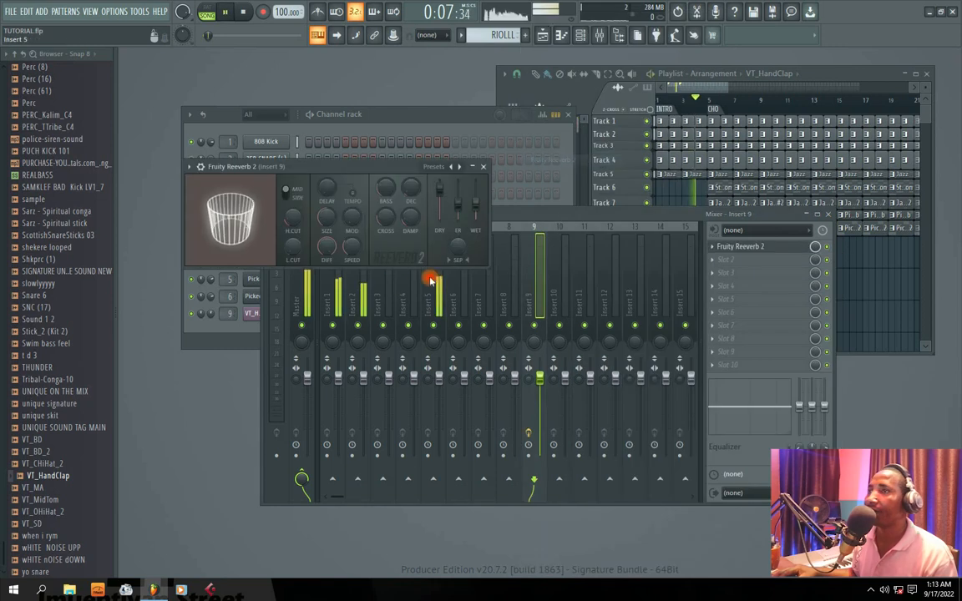
pyautogui.moveTo(388, 165); pyautogui.dragTo(428, 172)
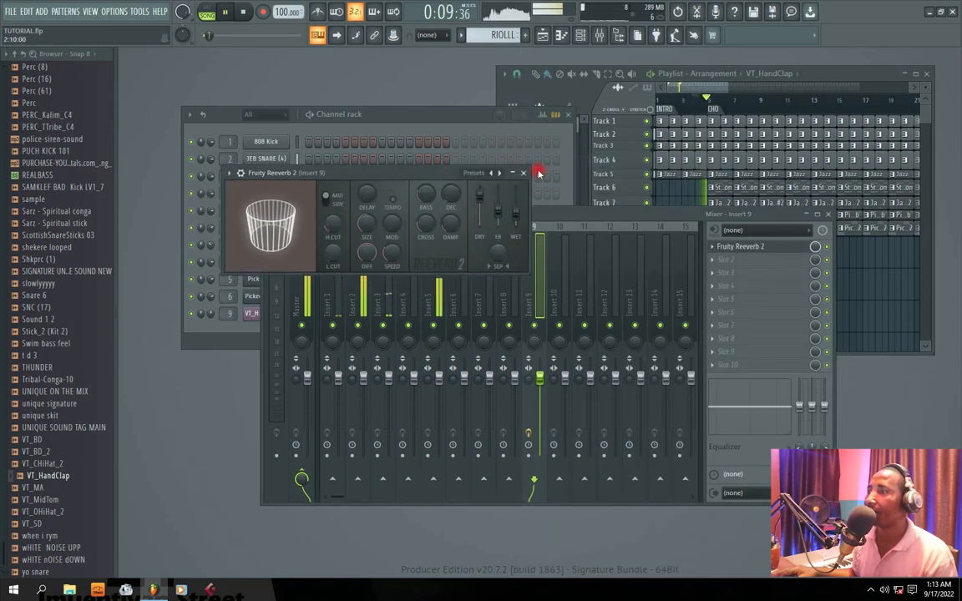
pyautogui.click(523, 173)
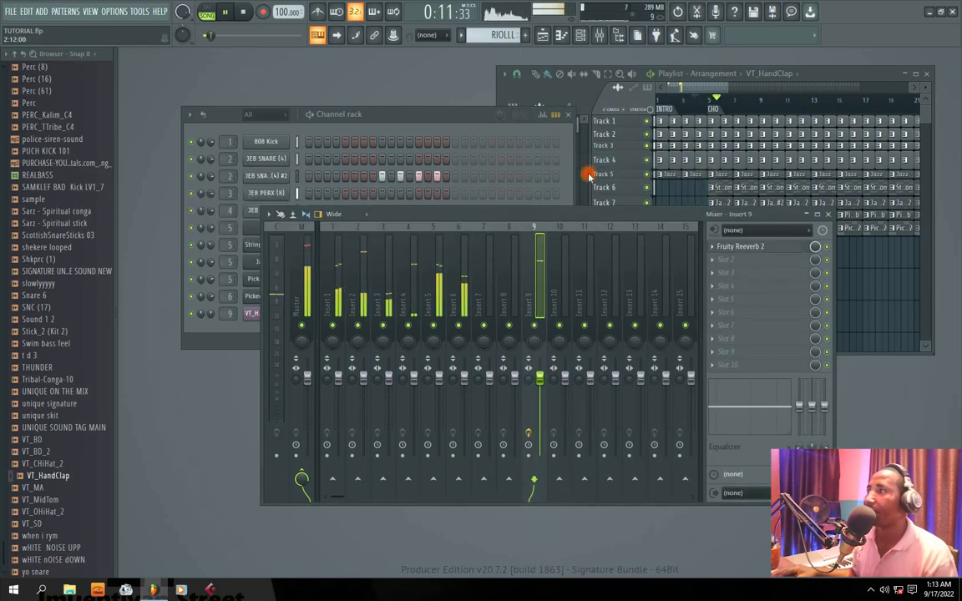
pyautogui.click(824, 215)
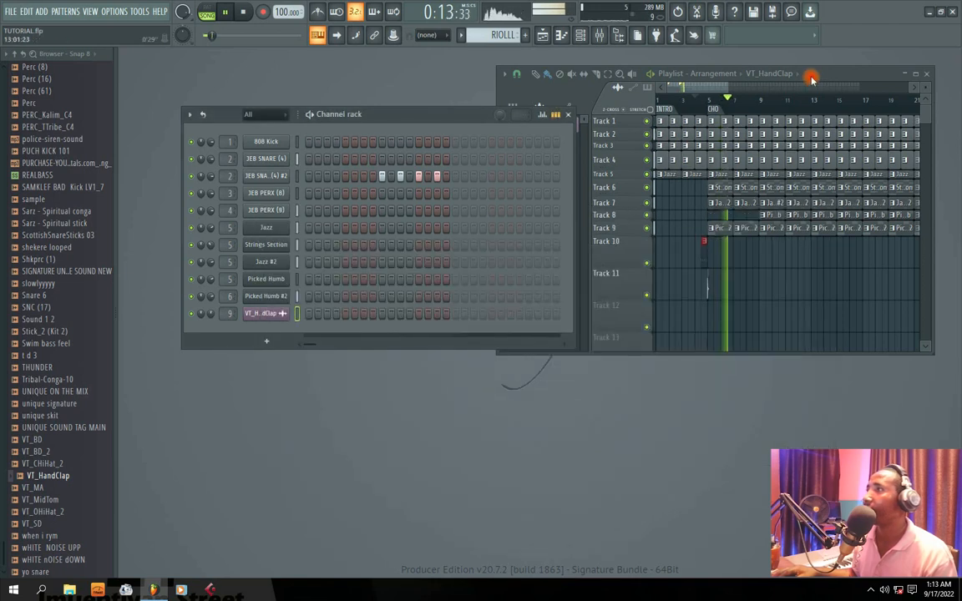
# Enlarge the playlist, reduce the height of track 10, and stop playback.
pyautogui.doubleClick(802, 77)
pyautogui.moveTo(231, 242); pyautogui.dragTo(254, 248)
pyautogui.press('space')
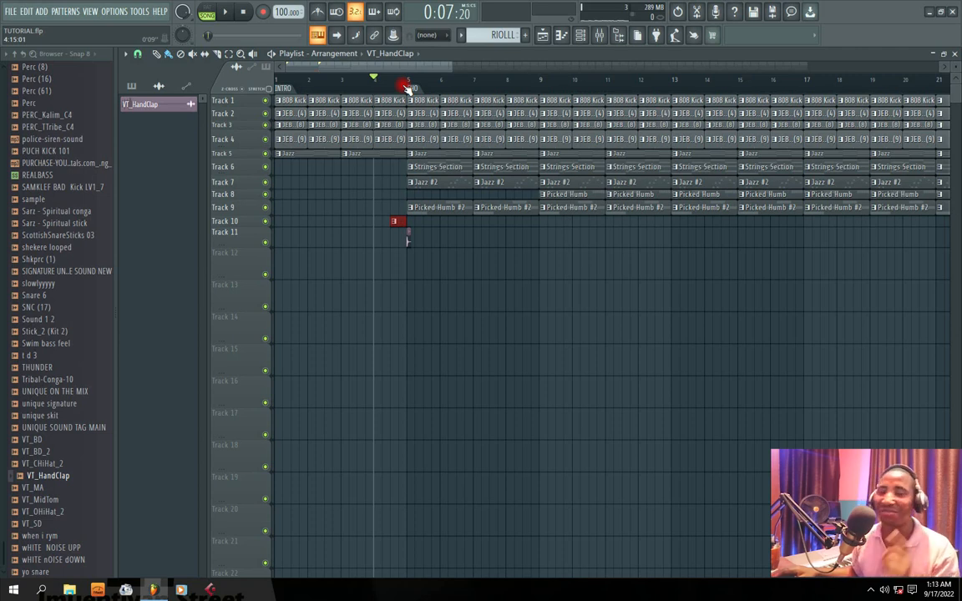
# Play the intro-to-chorus transition and place another VT_HandClap clip on track 11 at the start of bar 9.
pyautogui.press('space')
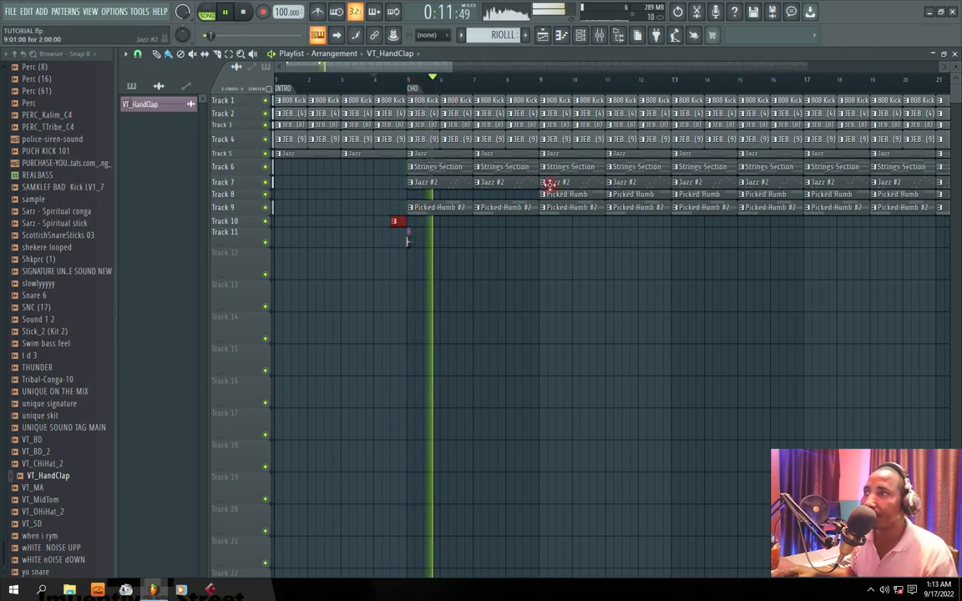
pyautogui.click(562, 197)
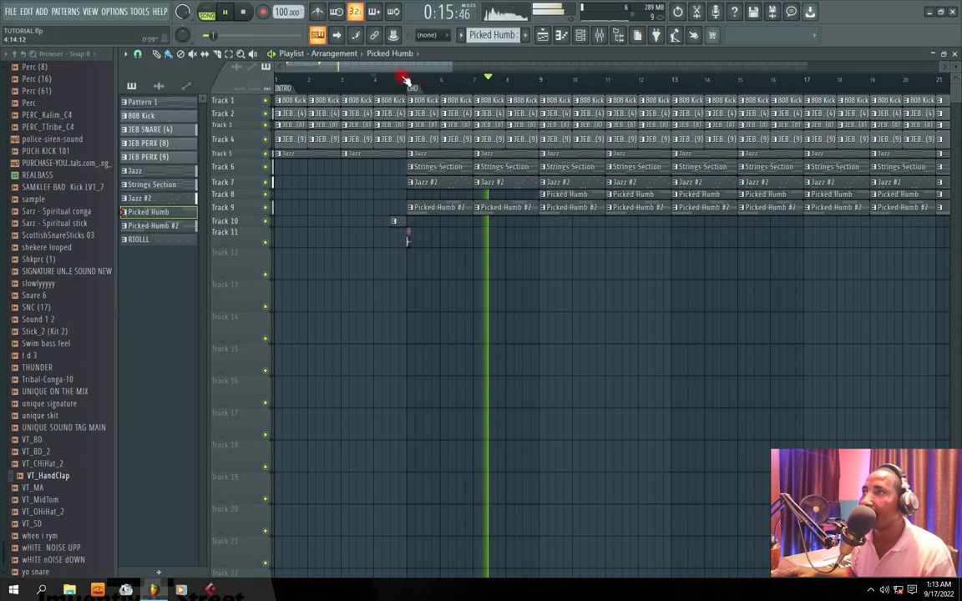
pyautogui.moveTo(452, 65); pyautogui.dragTo(534, 65)
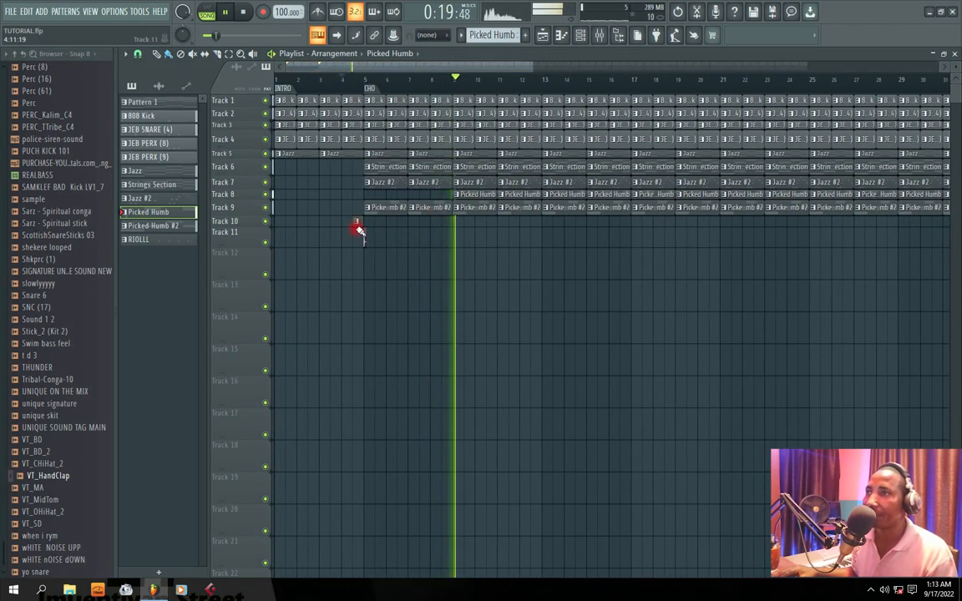
pyautogui.click(364, 242)
pyautogui.click(458, 240)
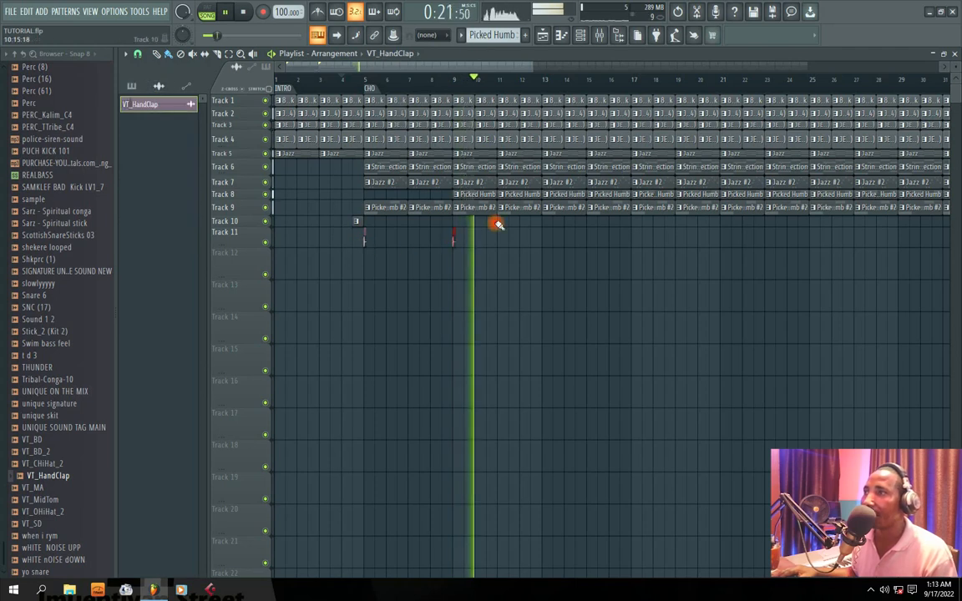
# Place a copy of the RIOLLL snare roll on track 10 in the second half of bar 12.
pyautogui.click(486, 194)
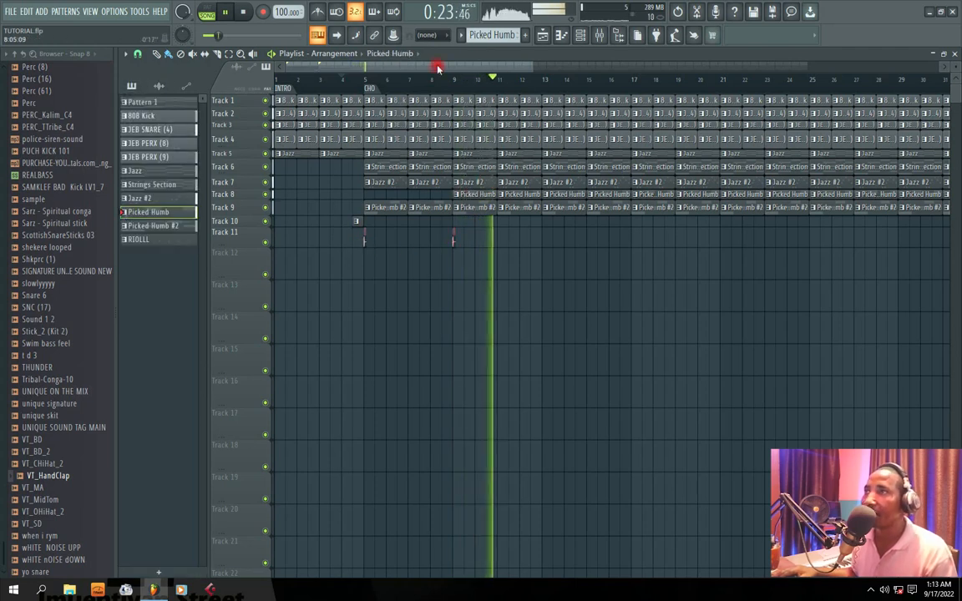
pyautogui.moveTo(440, 64); pyautogui.dragTo(461, 66)
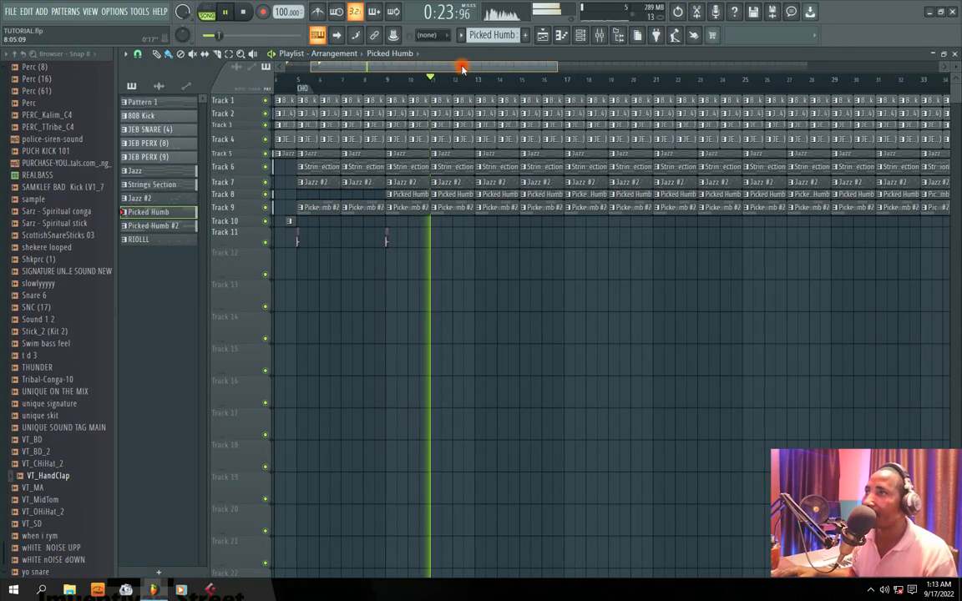
pyautogui.click(290, 222)
pyautogui.click(465, 224)
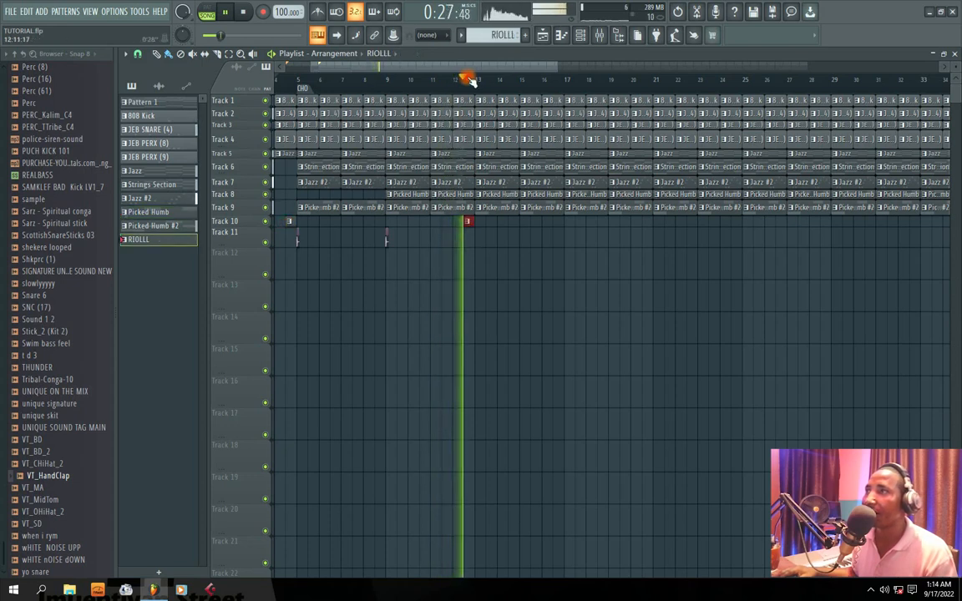
# Stop playback and add a time marker named SOLO 1 at bar 13.
pyautogui.press('space')
pyautogui.rightClick(478, 91)
pyautogui.click(488, 96)
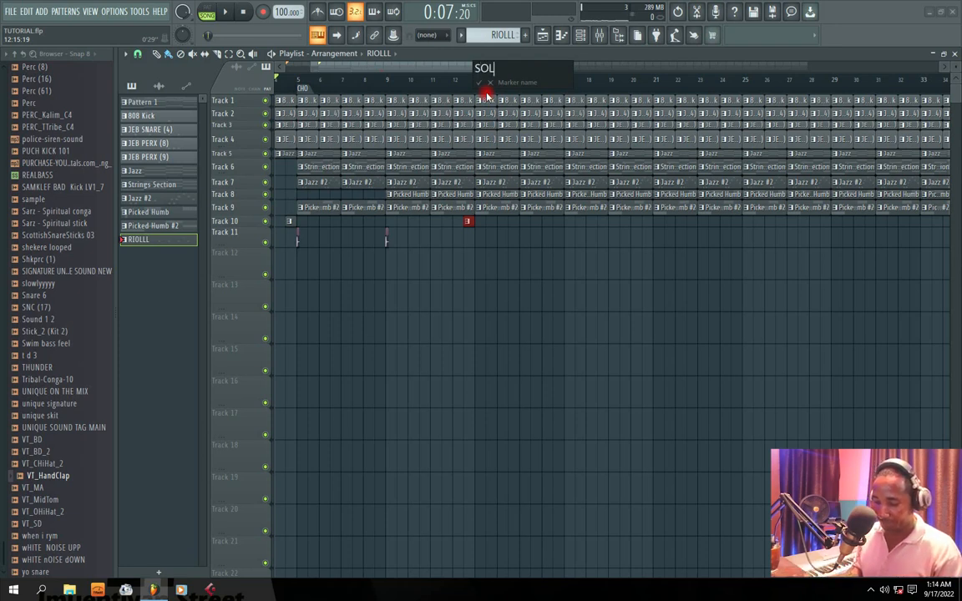
pyautogui.write('SOLO 1')
pyautogui.press('Return')
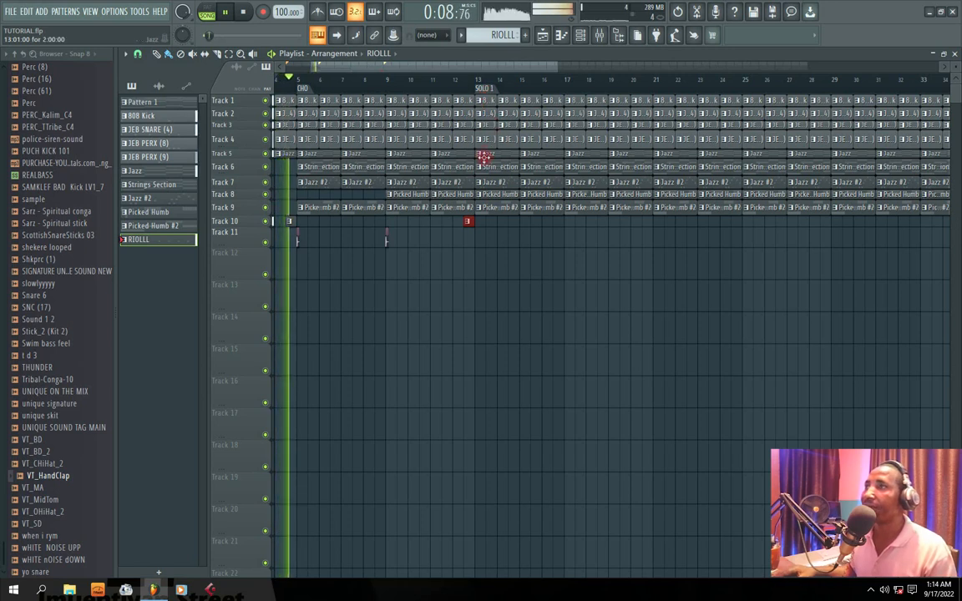
# Play from bar 12 and delete the Strings Section, Jazz #2 and Picked Humb clips in bars 13–14.
pyautogui.click(455, 83)
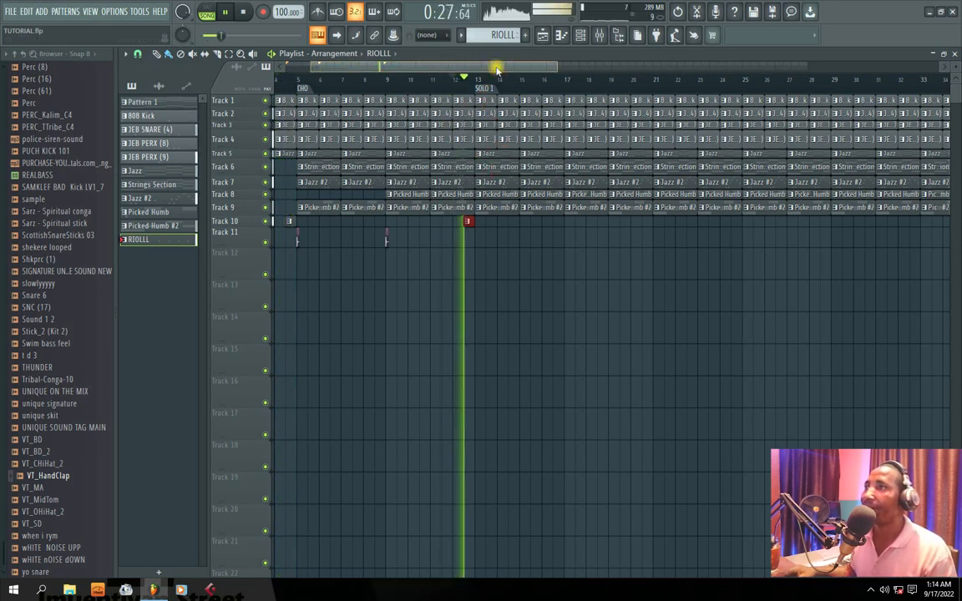
pyautogui.rightClick(474, 194)
pyautogui.rightClick(474, 182)
pyautogui.rightClick(475, 170)
pyautogui.press('space')
pyautogui.press('space')
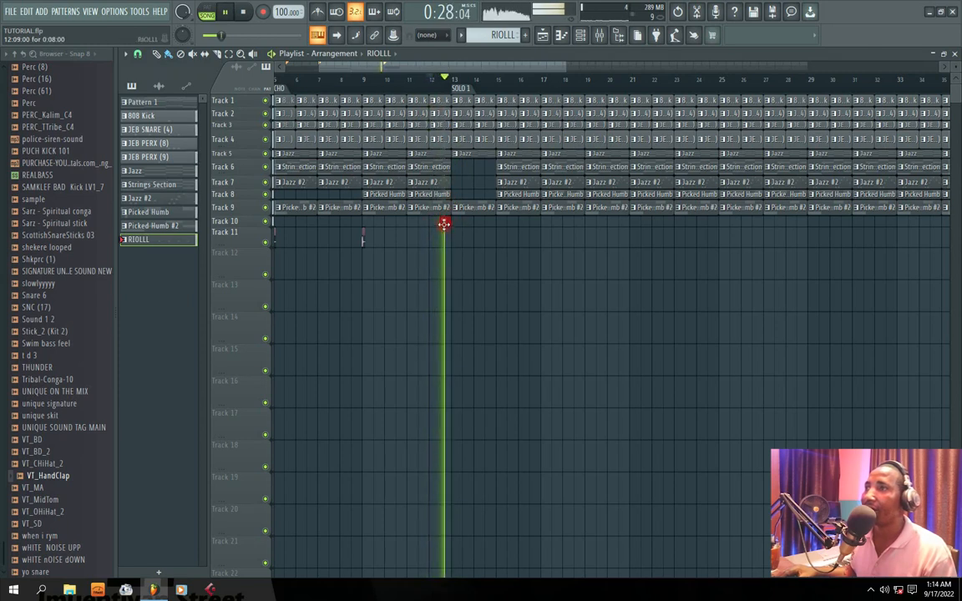
# Copy the VT_HandClap clip to the start of bar 13 on track 11 and play the transition.
pyautogui.press('space')
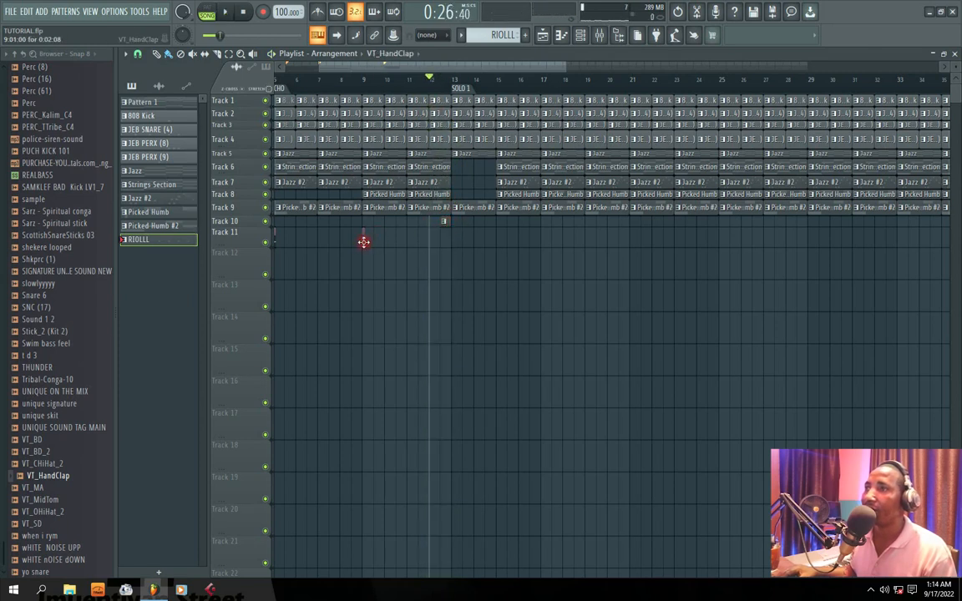
pyautogui.click(363, 242)
pyautogui.press('space')
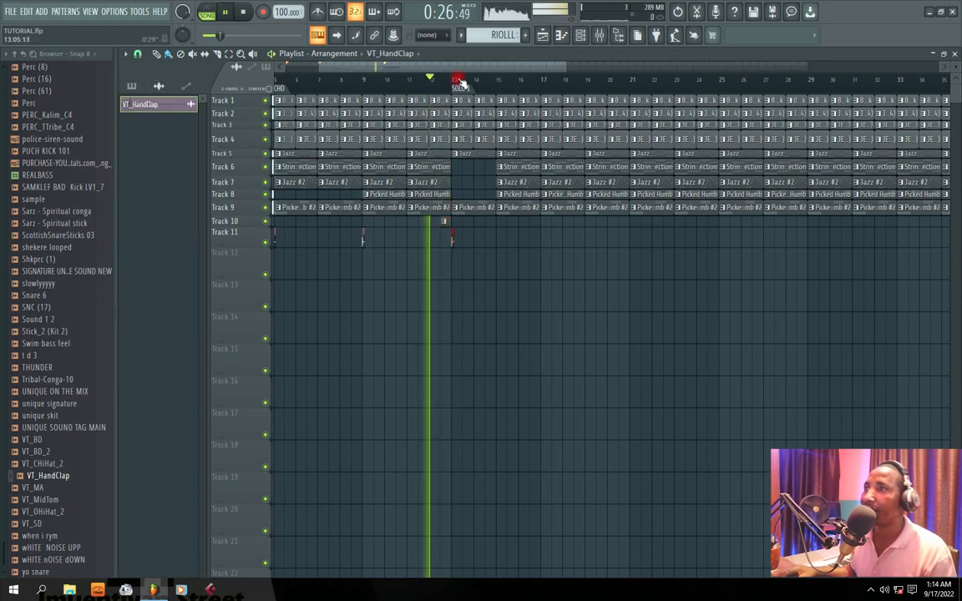
# Clear the Strings Section, Jazz #2 and Picked Humb clips from bars 15–18, keeping the Jazz clips on track 5, and stop playback.
pyautogui.rightClick(508, 167)
pyautogui.rightClick(515, 182)
pyautogui.rightClick(546, 170)
pyautogui.rightClick(551, 154)
pyautogui.rightClick(553, 183)
pyautogui.rightClick(551, 194)
pyautogui.rightClick(521, 194)
pyautogui.click(521, 155)
pyautogui.click(545, 154)
pyautogui.press('space')
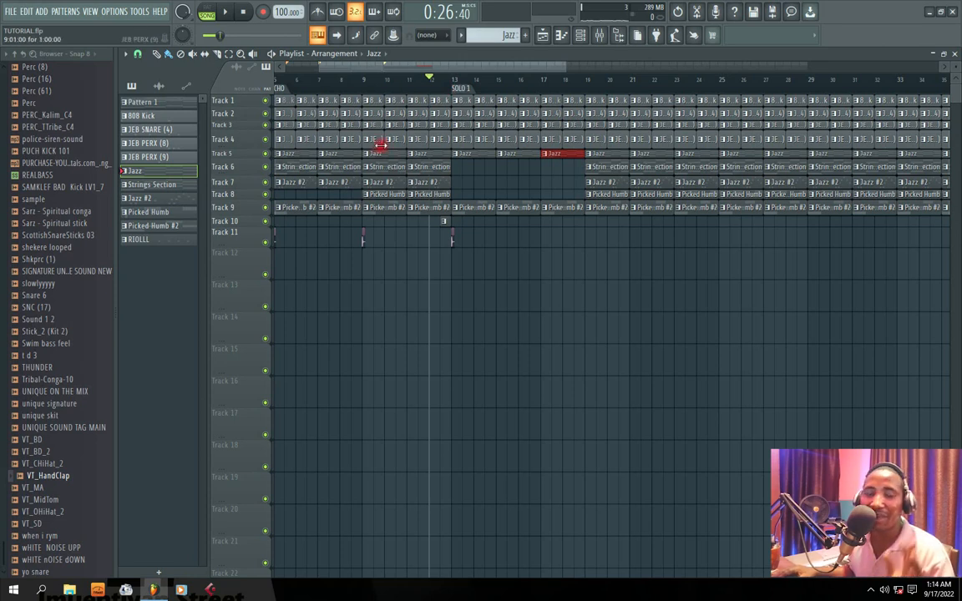
# Play the solo section from bar 12 to judge the change into bar 19.
pyautogui.moveTo(565, 68); pyautogui.dragTo(634, 64)
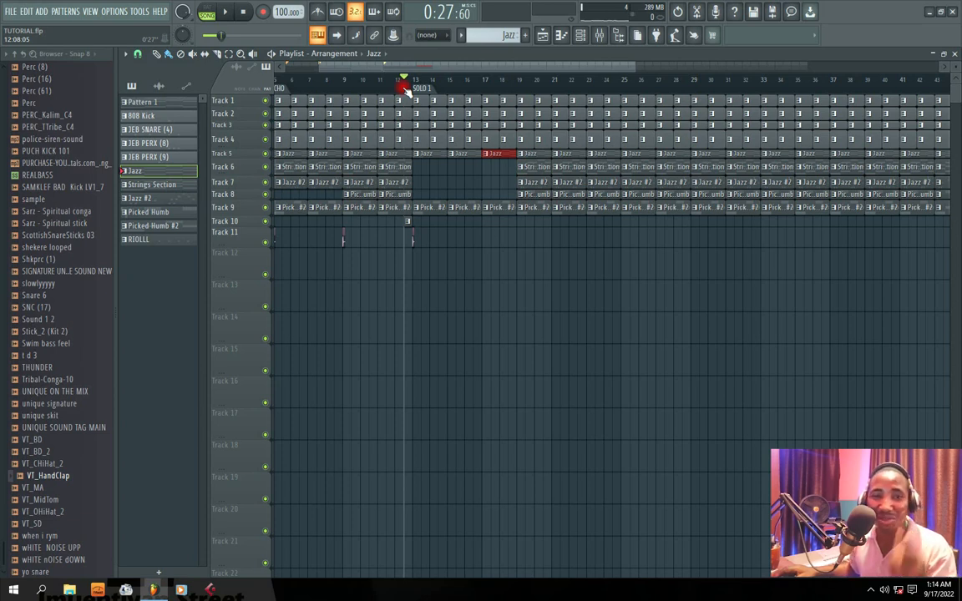
pyautogui.press('space')
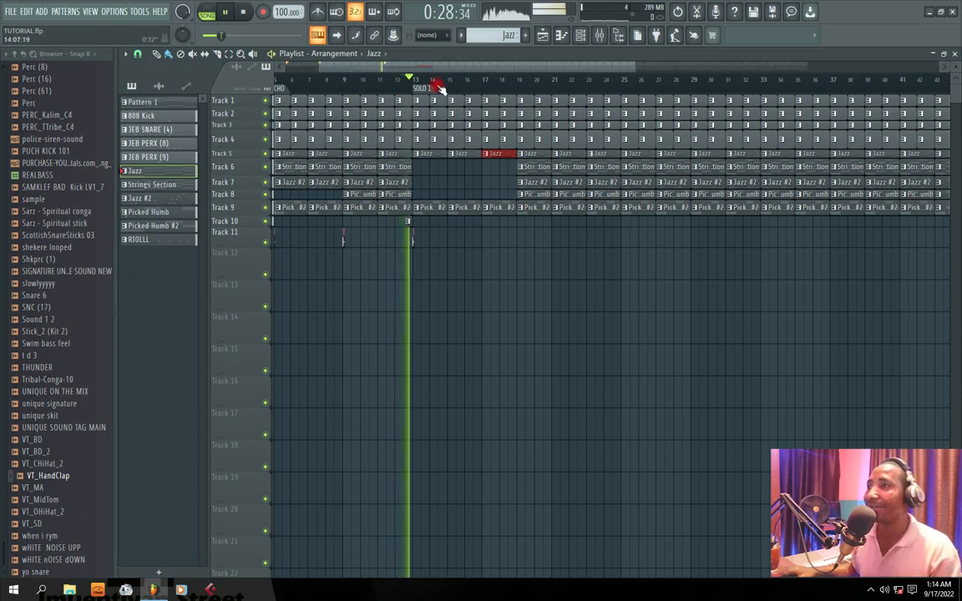
pyautogui.moveTo(458, 68)
pyautogui.mouseDown()
pyautogui.moveTo(672, 70)
pyautogui.moveTo(422, 67)
pyautogui.moveTo(438, 70)
pyautogui.mouseUp()
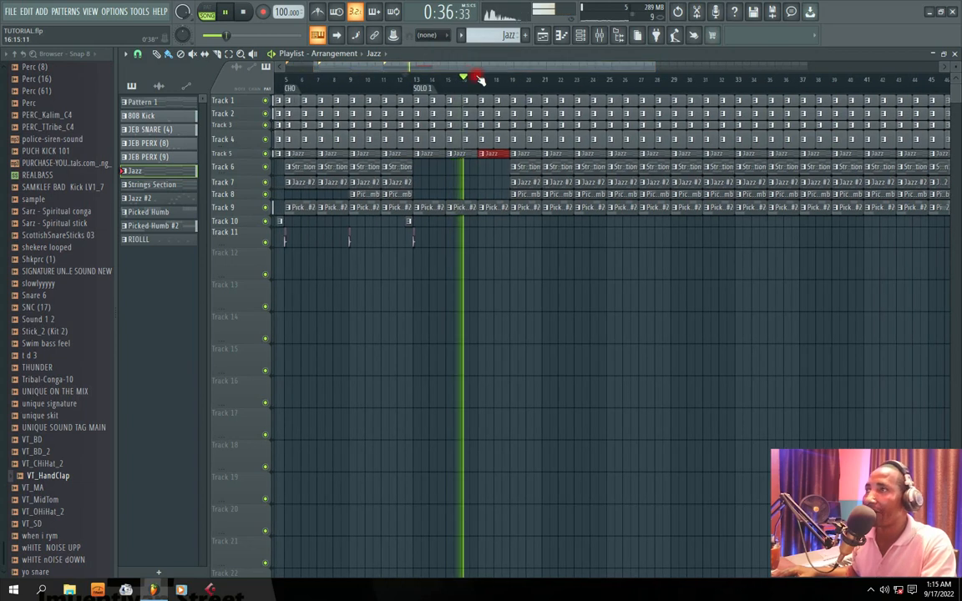
pyautogui.click(514, 170)
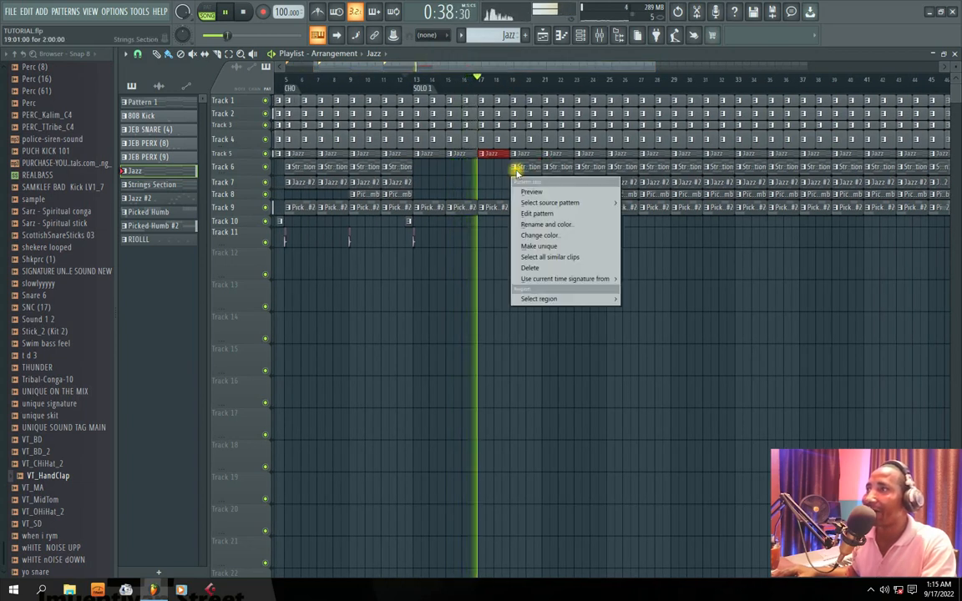
pyautogui.click(469, 267)
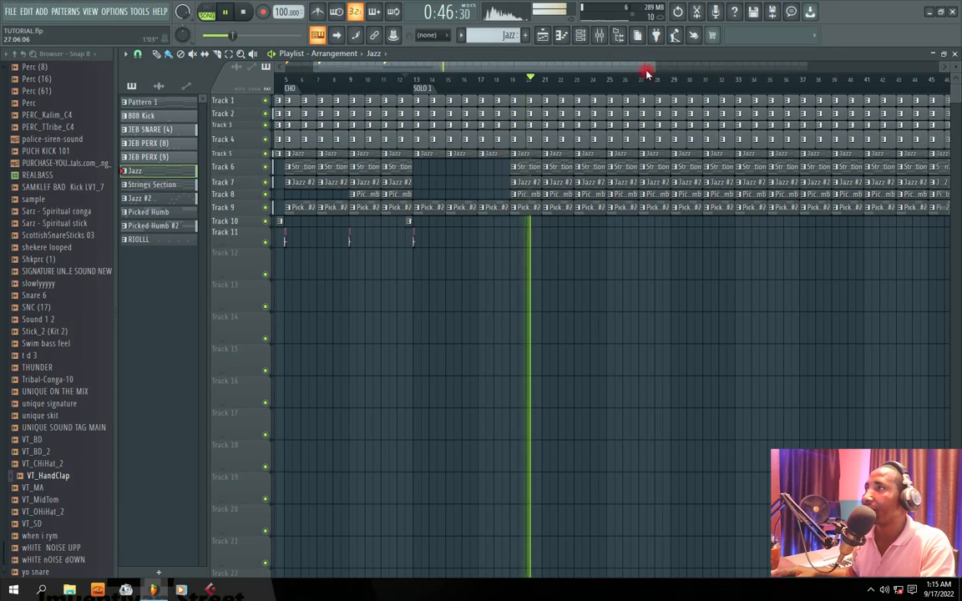
pyautogui.press('space')
pyautogui.press('space')
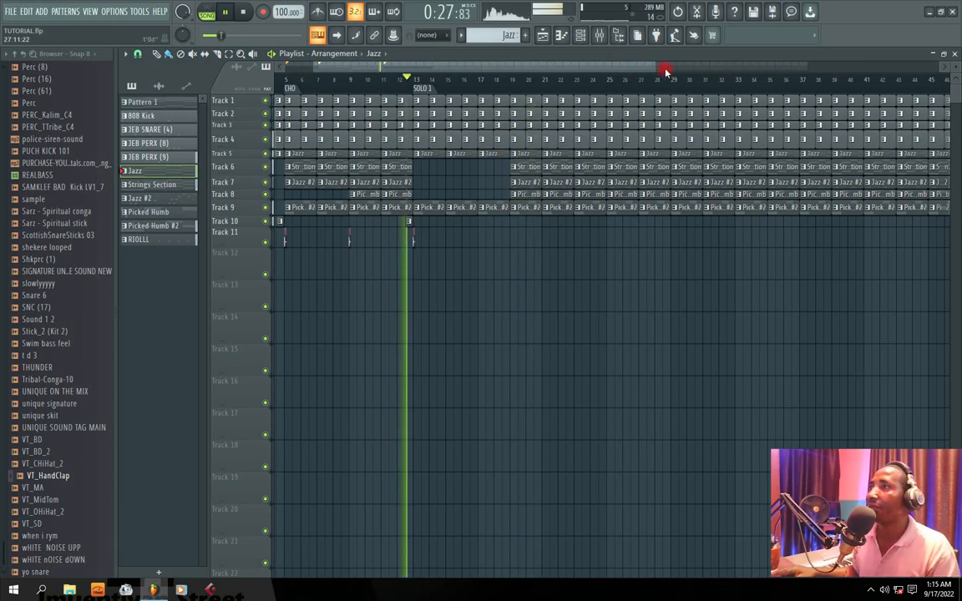
# Delete the Strings Section clip at bar 19 and all Jazz #2 and Picked Humb clips in bars 19–30.
pyautogui.moveTo(654, 67)
pyautogui.mouseDown()
pyautogui.moveTo(499, 64)
pyautogui.moveTo(726, 66)
pyautogui.mouseUp()
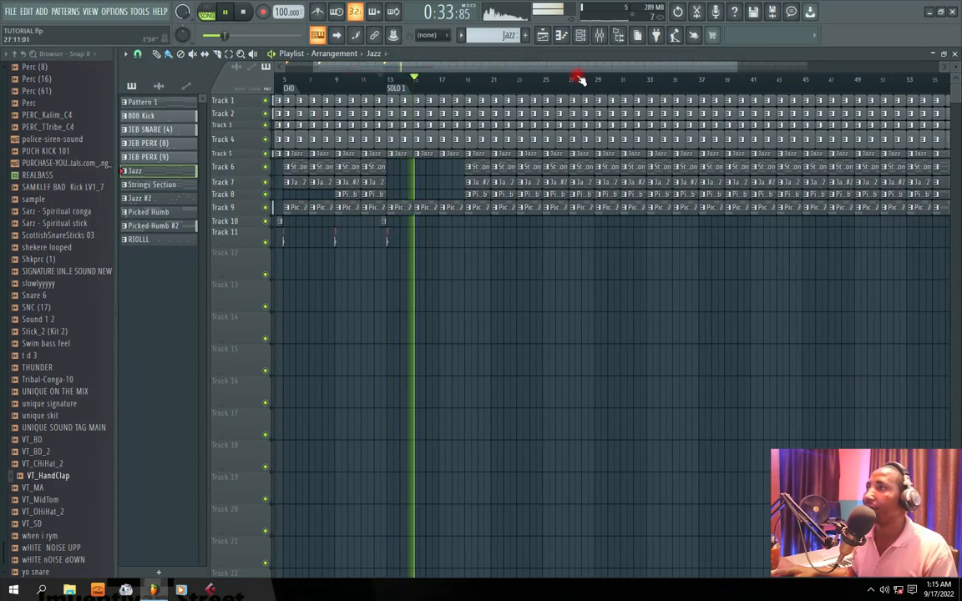
pyautogui.press('space')
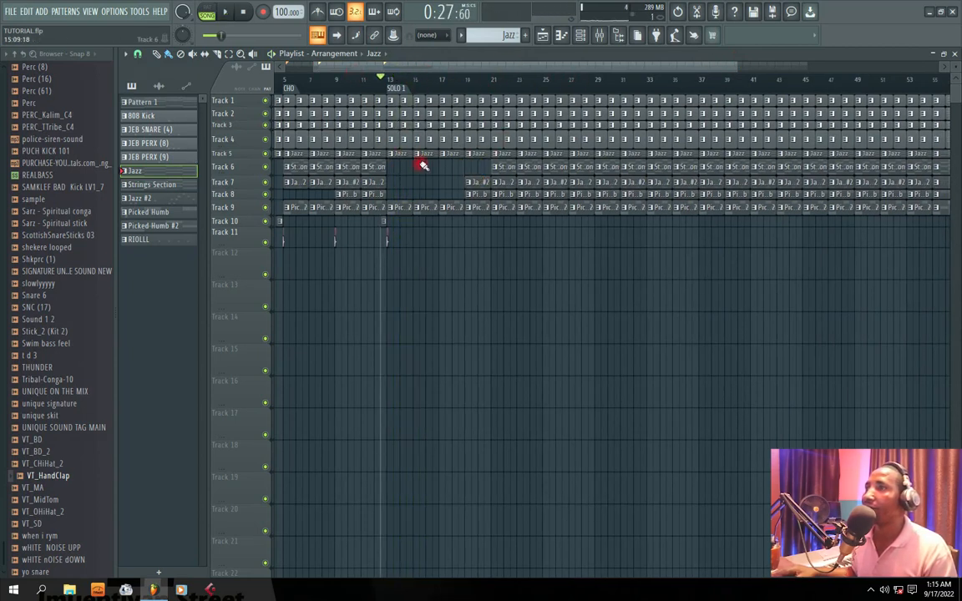
pyautogui.press('space')
pyautogui.rightClick(498, 182)
pyautogui.rightClick(519, 182)
pyautogui.rightClick(528, 194)
pyautogui.rightClick(555, 193)
pyautogui.rightClick(555, 182)
pyautogui.rightClick(582, 182)
pyautogui.rightClick(606, 182)
pyautogui.rightClick(605, 194)
pyautogui.rightClick(582, 194)
# Play the arrangement from bar 12 into the SOLO 1 section to review the thinned-out parts.
pyautogui.press('space')
pyautogui.press('space')
pyautogui.moveTo(427, 67)
pyautogui.mouseDown()
pyautogui.moveTo(455, 66)
pyautogui.moveTo(438, 68)
pyautogui.mouseUp()
pyautogui.press('space')
pyautogui.press('space')
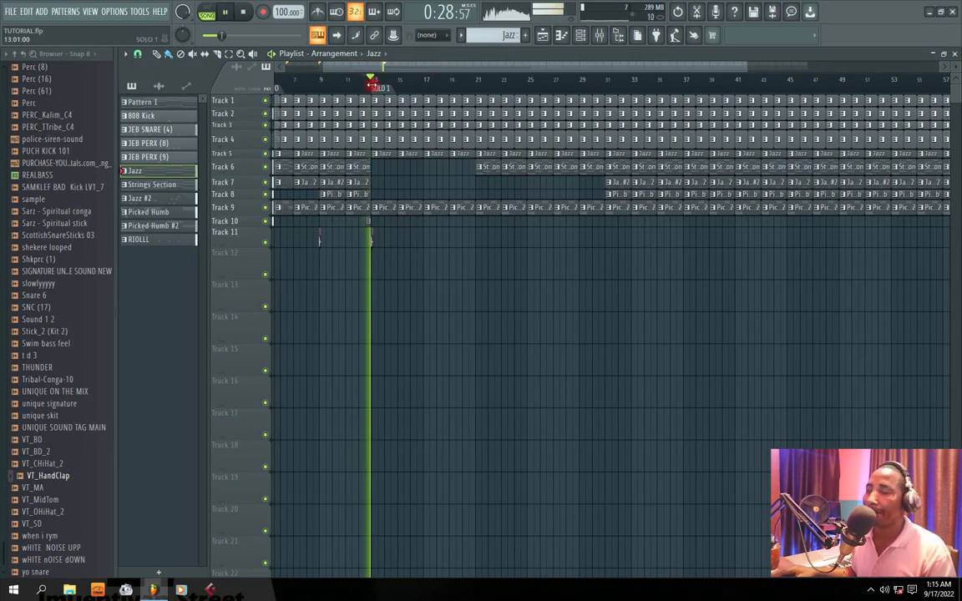
pyautogui.press('space')
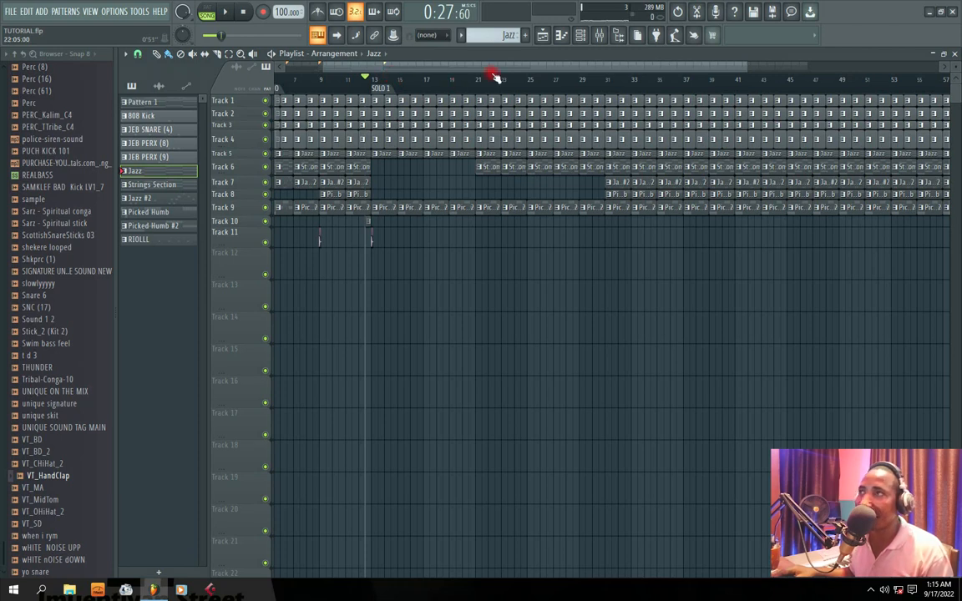
pyautogui.moveTo(745, 70); pyautogui.dragTo(542, 71)
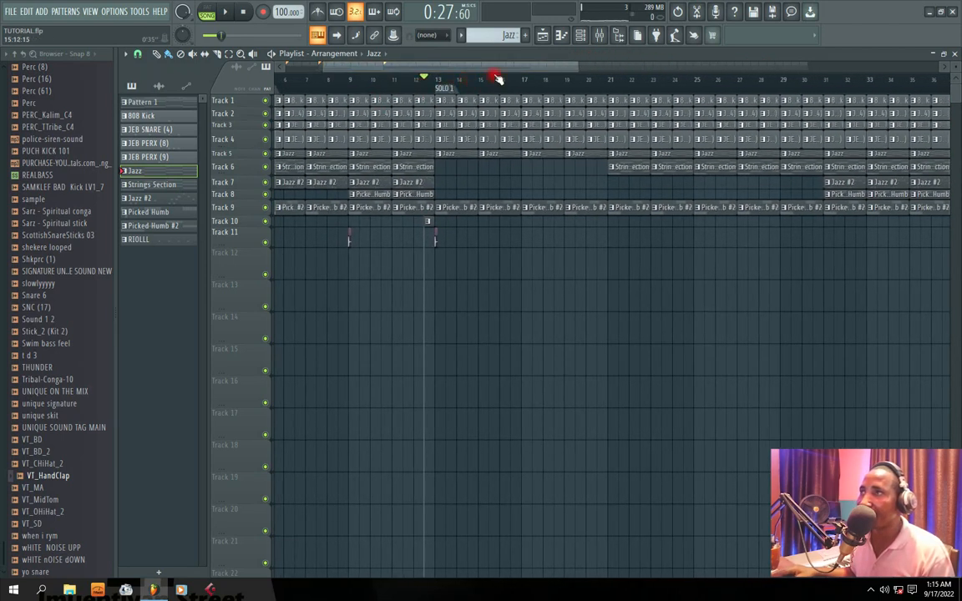
pyautogui.press('space')
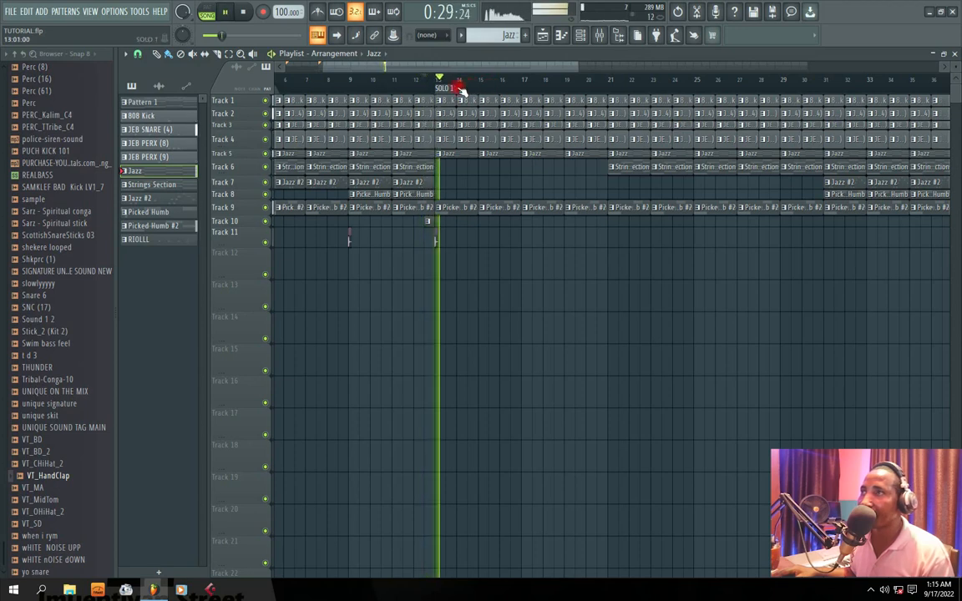
pyautogui.press('space')
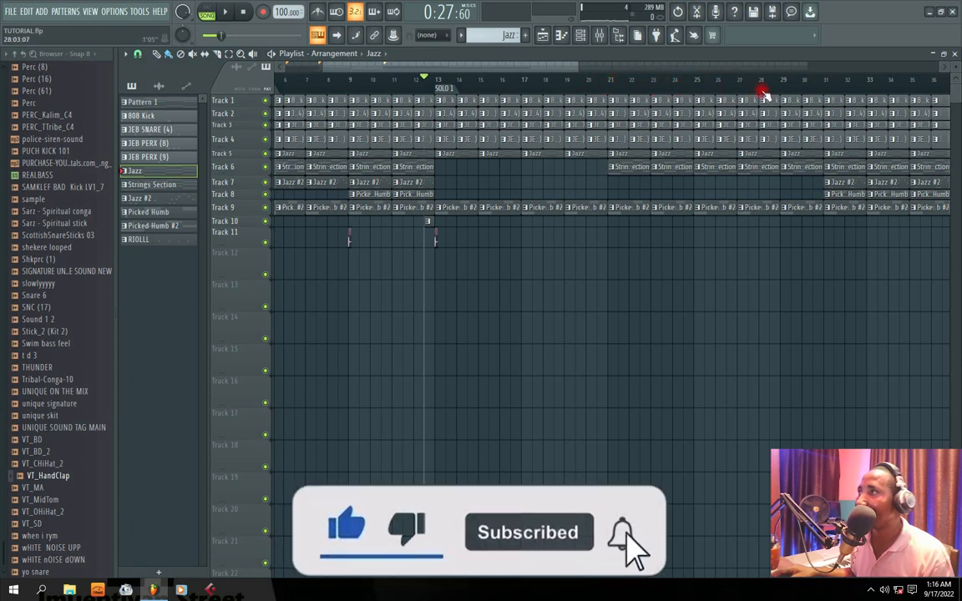
# Delete every clip on tracks 1 to 9 in bars 29–30 to leave a gap.
pyautogui.rightClick(808, 169)
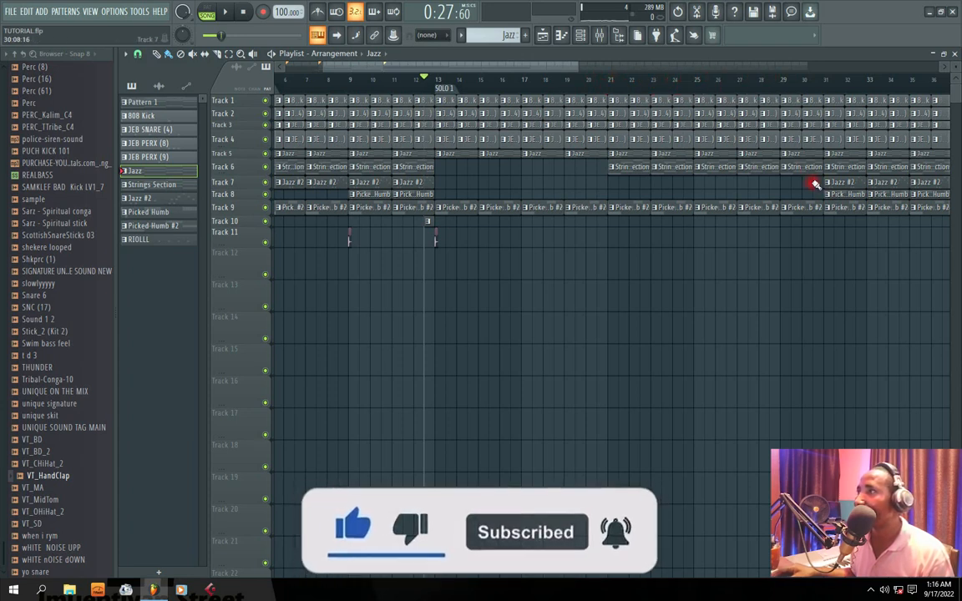
pyautogui.rightClick(807, 155)
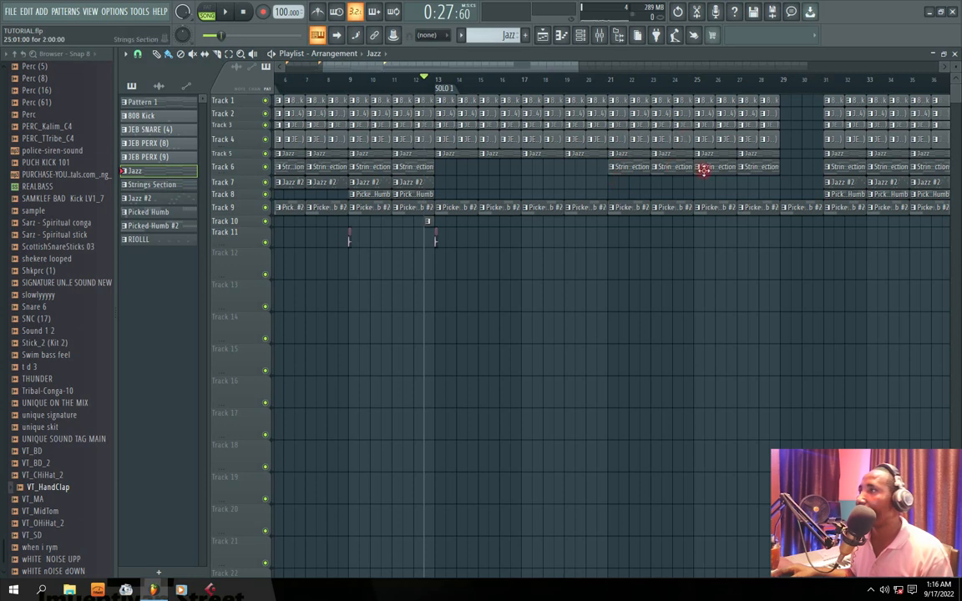
pyautogui.rightClick(801, 207)
# Play the solo section and place a copy of the VT_HandClap clip on track 11 at bar 21.
pyautogui.press('space')
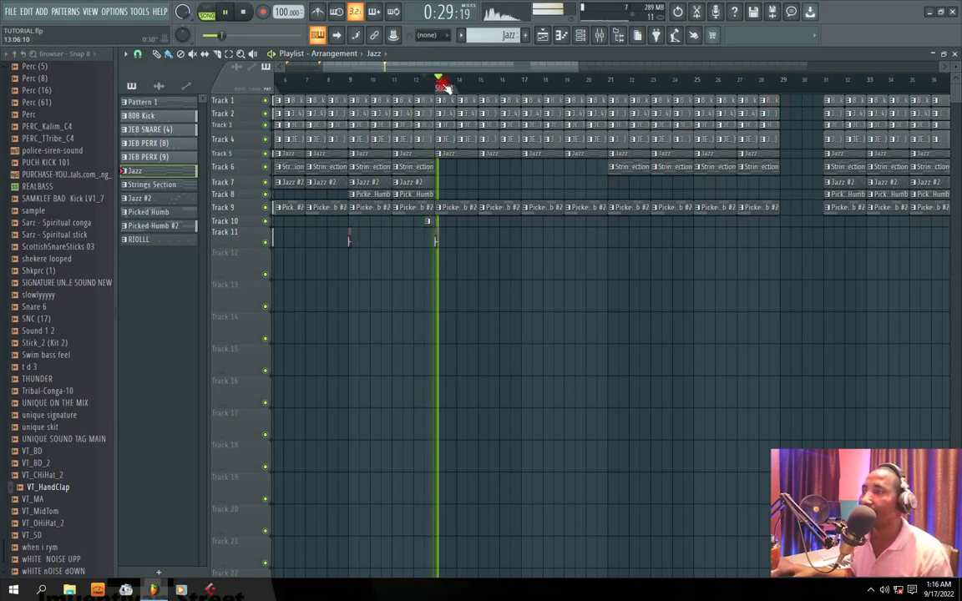
pyautogui.moveTo(575, 67); pyautogui.dragTo(814, 64)
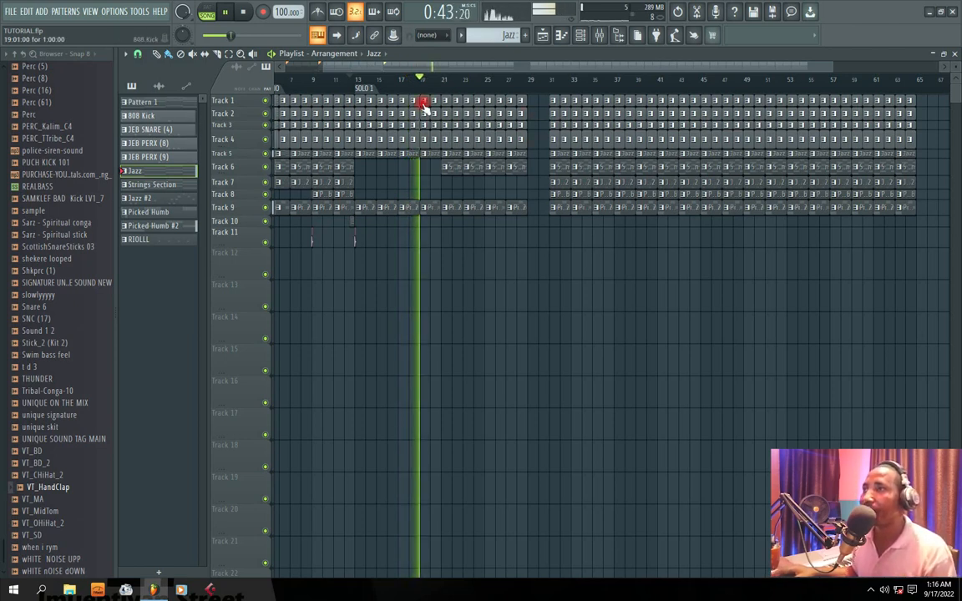
pyautogui.click(355, 241)
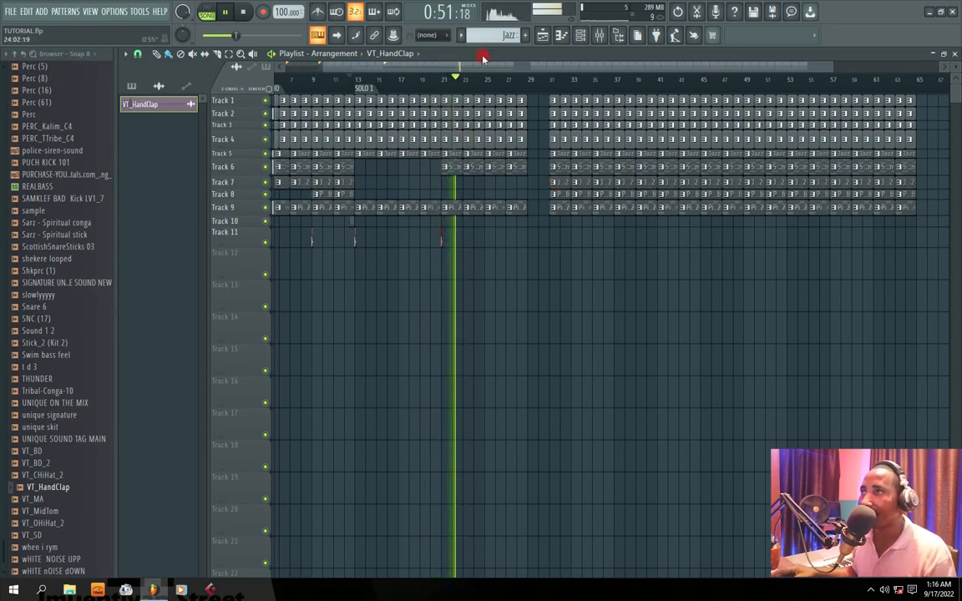
# Place a copy of the RIOLLL clip on track 10 at the end of bar 28 and play that transition.
pyautogui.moveTo(464, 67); pyautogui.dragTo(484, 69)
pyautogui.click(534, 186)
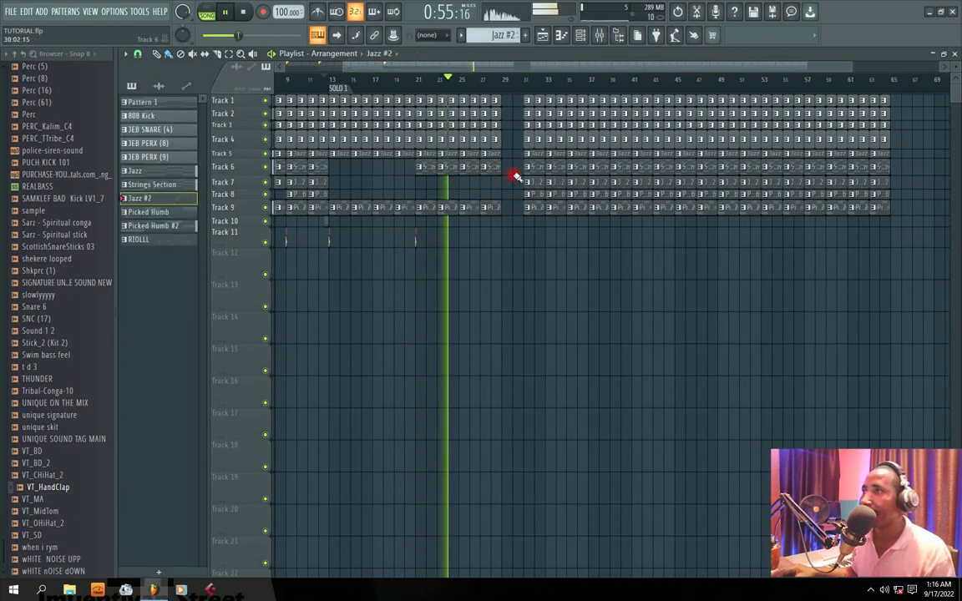
pyautogui.moveTo(507, 68)
pyautogui.mouseDown()
pyautogui.moveTo(536, 68)
pyautogui.moveTo(506, 69)
pyautogui.moveTo(523, 65)
pyautogui.mouseUp()
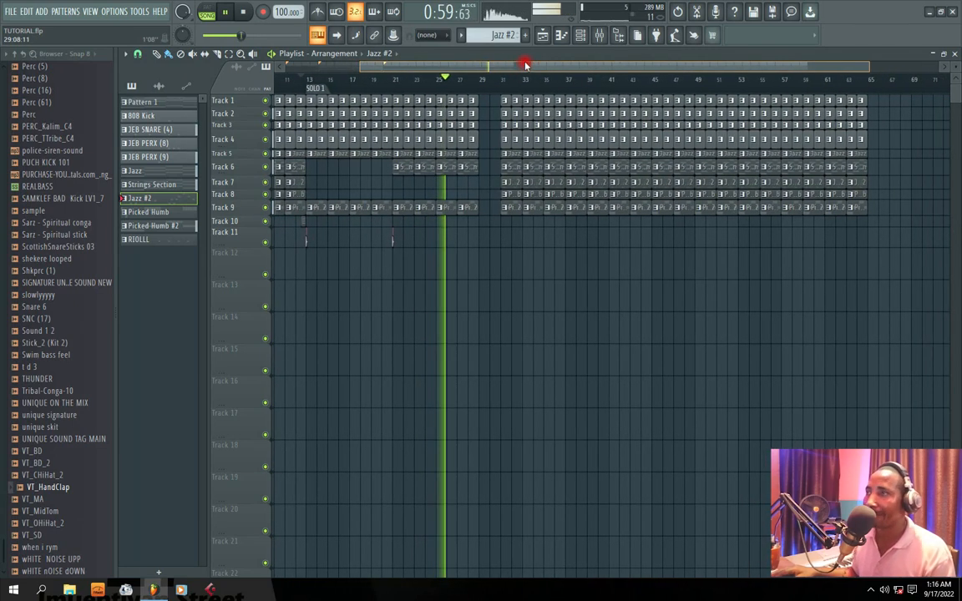
pyautogui.click(304, 223)
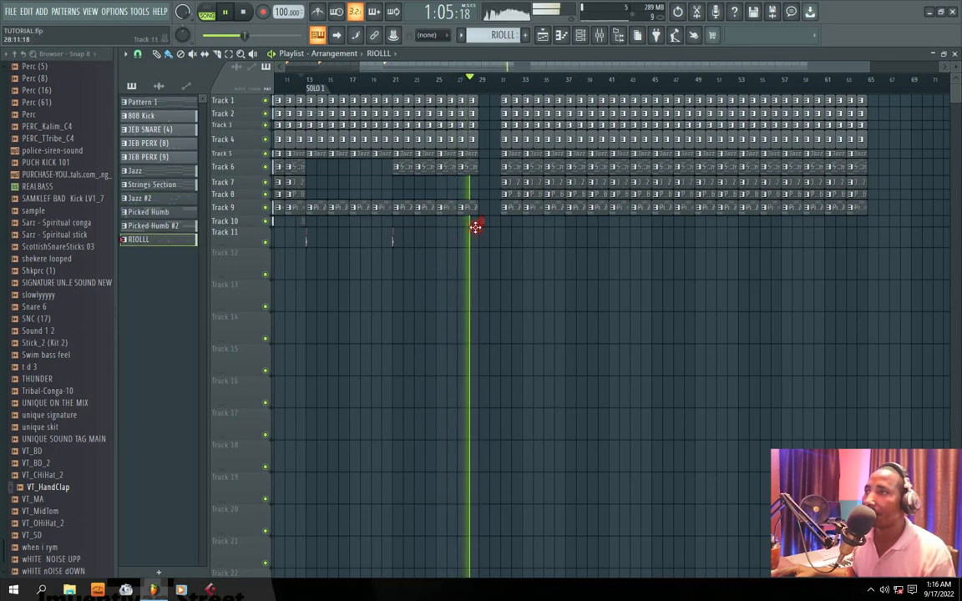
pyautogui.press('space')
pyautogui.scroll(4, 478, 225)
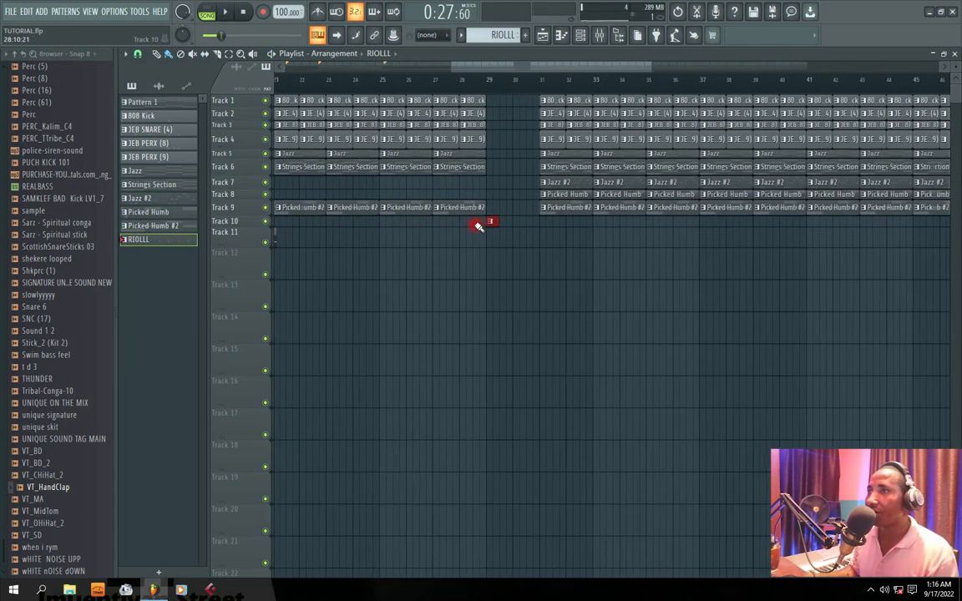
pyautogui.press('space')
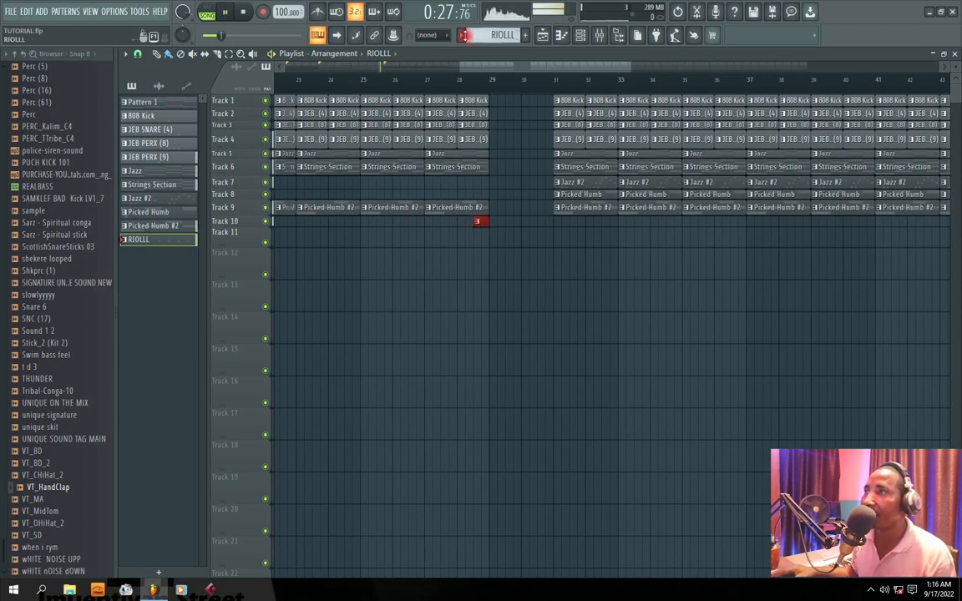
pyautogui.click(474, 84)
pyautogui.press('space')
# Move the clips on tracks 1 to 9 in bars 31–34 back so they start at bar 29.
pyautogui.click(535, 70)
pyautogui.moveTo(561, 96); pyautogui.dragTo(907, 231)
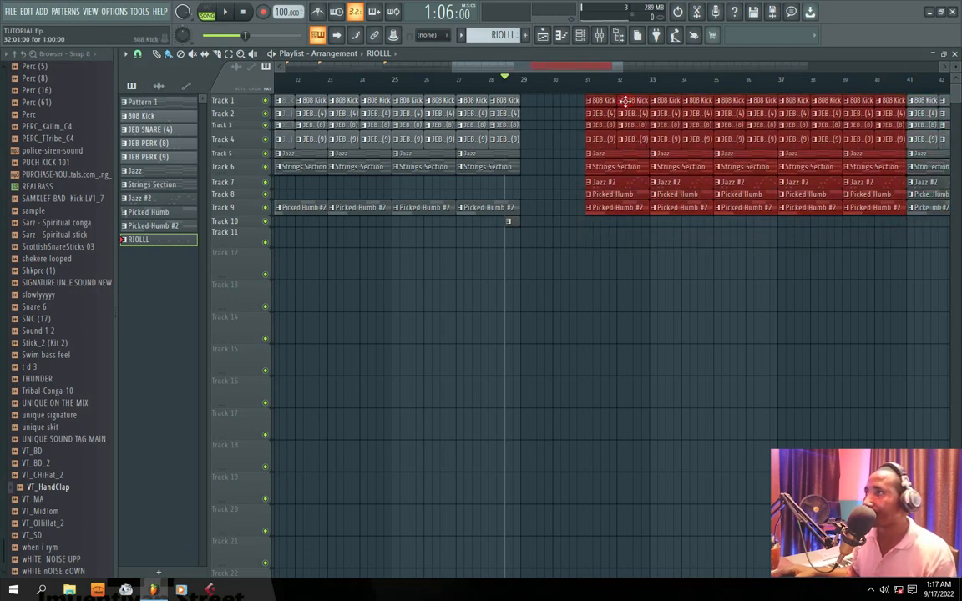
pyautogui.moveTo(575, 97); pyautogui.dragTo(701, 203)
pyautogui.moveTo(619, 158); pyautogui.dragTo(528, 113)
# Add a section marker named "CO 2" at bar 29.
pyautogui.hotkey('alt', 't')
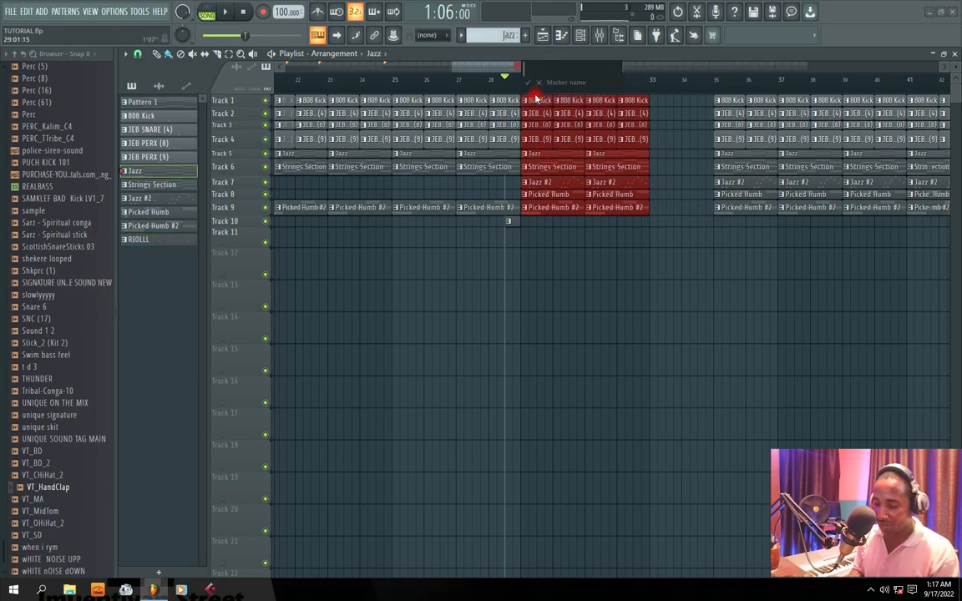
pyautogui.write('CO 1')
pyautogui.press('Return')
pyautogui.press('space')
pyautogui.press('space')
# Place a copy of the VT_HandClap clip on track 11 at bar 29 and delete the Strings Section clips in bars 21–28.
pyautogui.moveTo(494, 66); pyautogui.dragTo(466, 69)
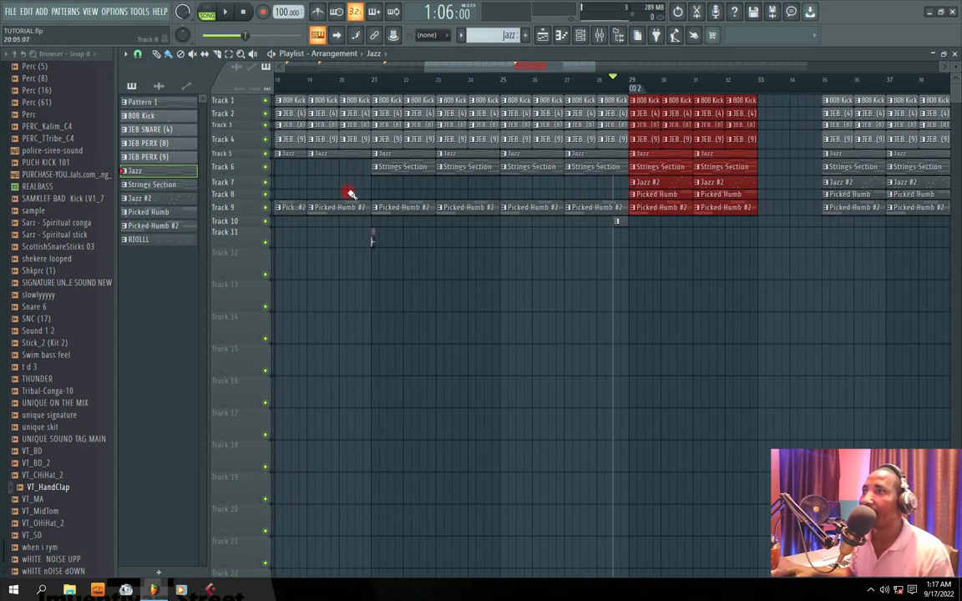
pyautogui.click(373, 241)
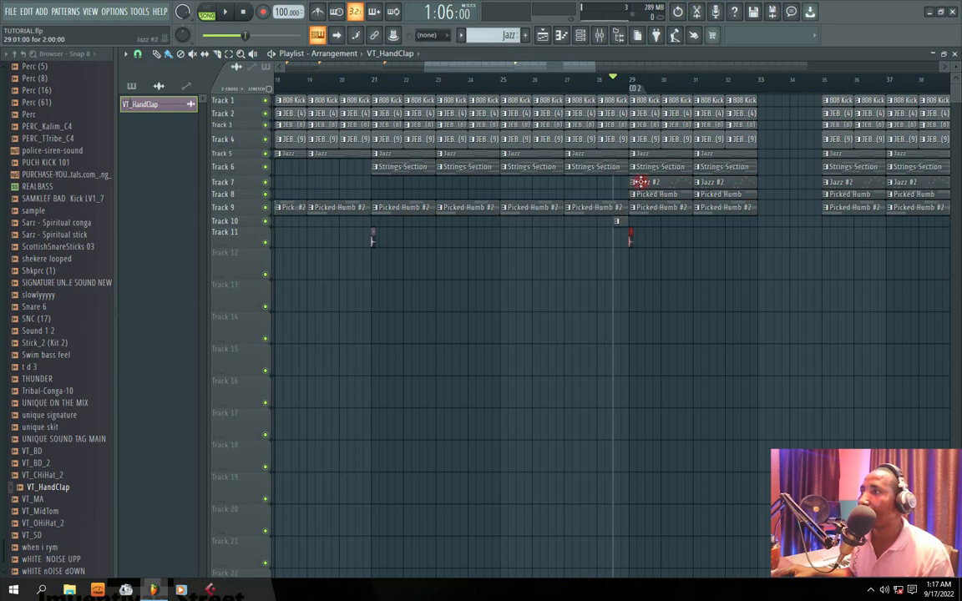
pyautogui.rightClick(584, 171)
pyautogui.rightClick(533, 167)
pyautogui.rightClick(468, 166)
pyautogui.rightClick(425, 165)
# Try filling bars 21–28 on track 7 with Jazz #2 clips and play them from bar 21.
pyautogui.click(640, 183)
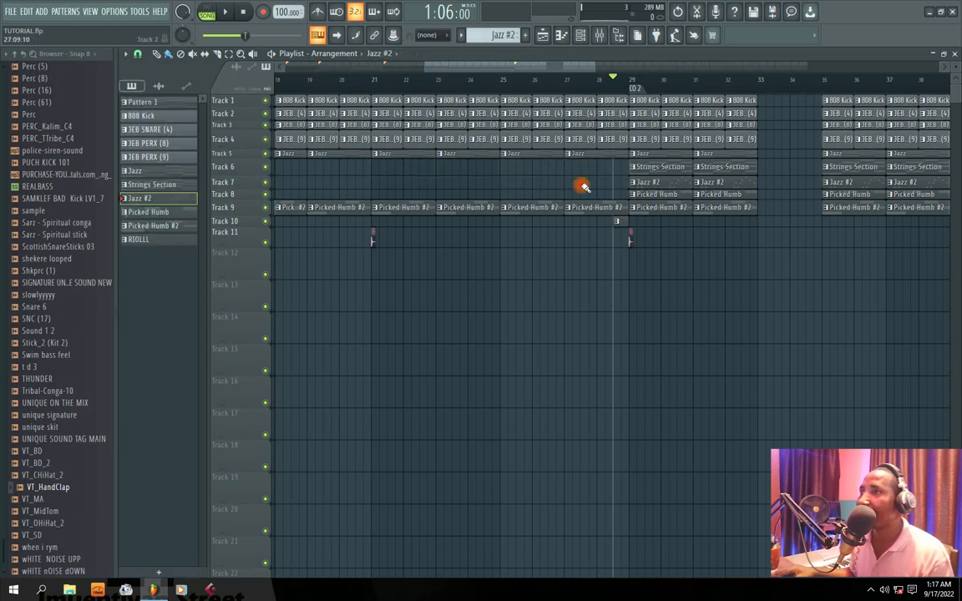
pyautogui.moveTo(377, 182); pyautogui.dragTo(618, 184)
pyautogui.press('space')
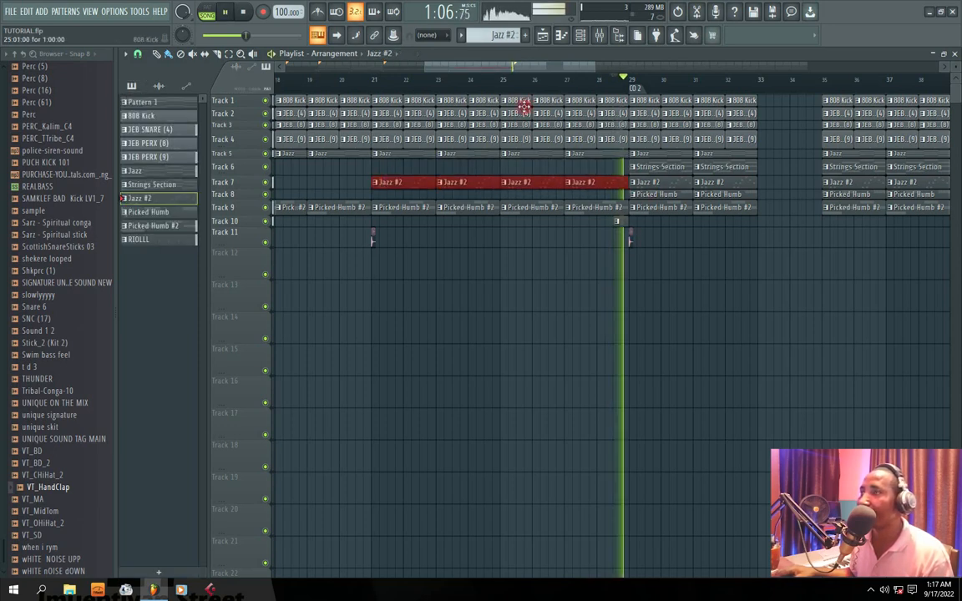
pyautogui.click(373, 79)
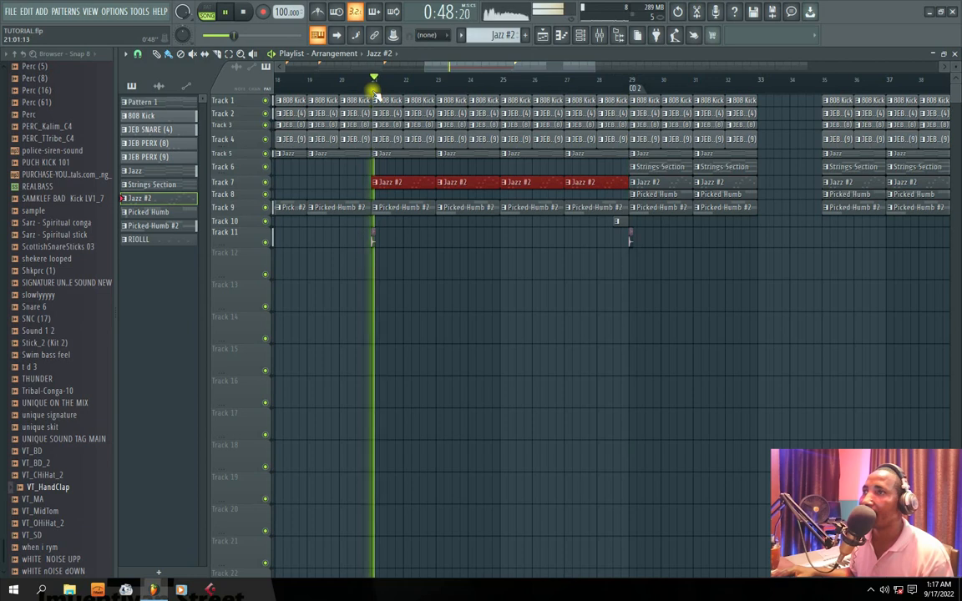
# Replace the Jazz #2 clips in bars 21–28 with Picked Humb clips on track 8 and play the result from bar 21.
pyautogui.click(642, 195)
pyautogui.press('space')
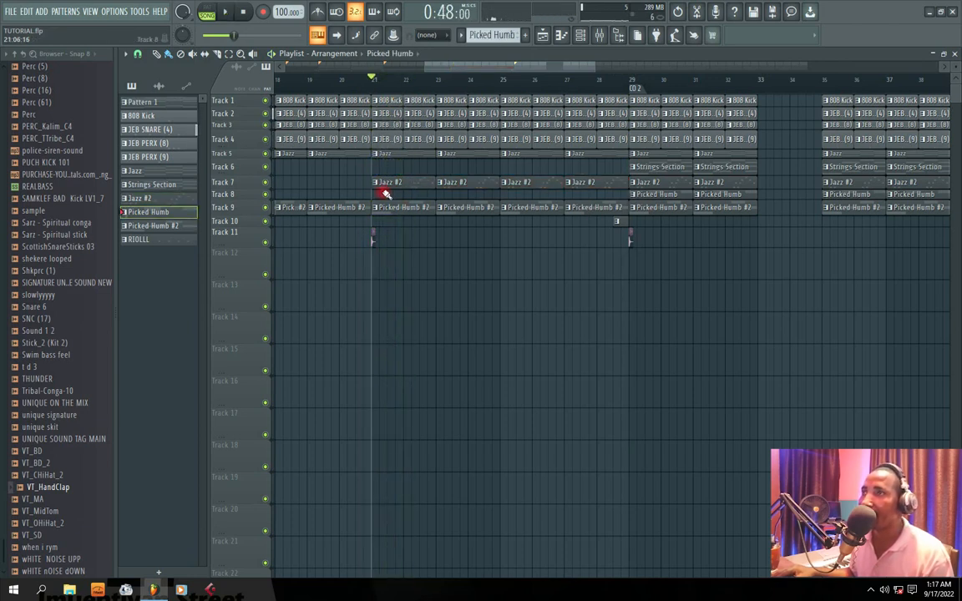
pyautogui.rightClick(586, 184)
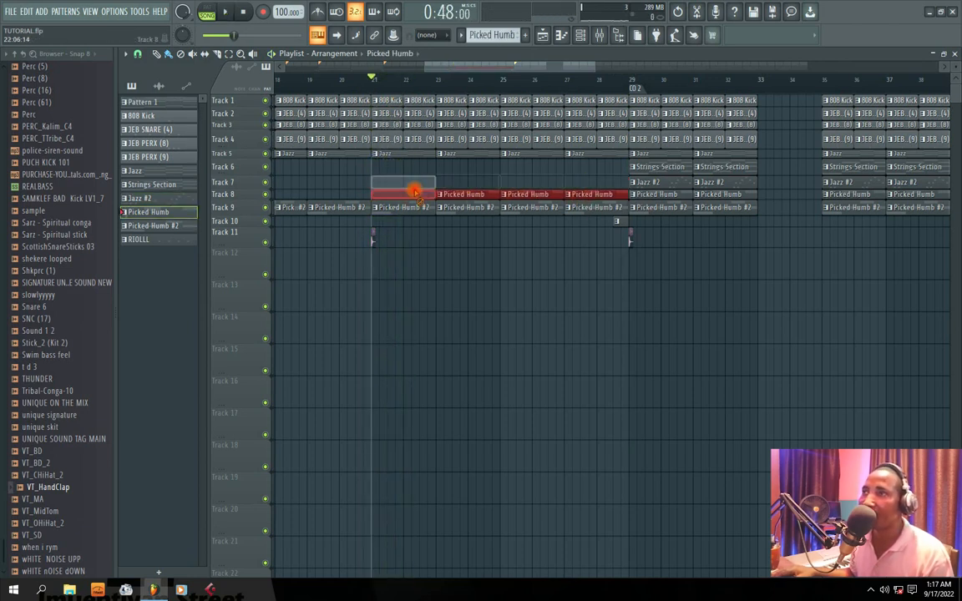
pyautogui.click(377, 195)
pyautogui.press('space')
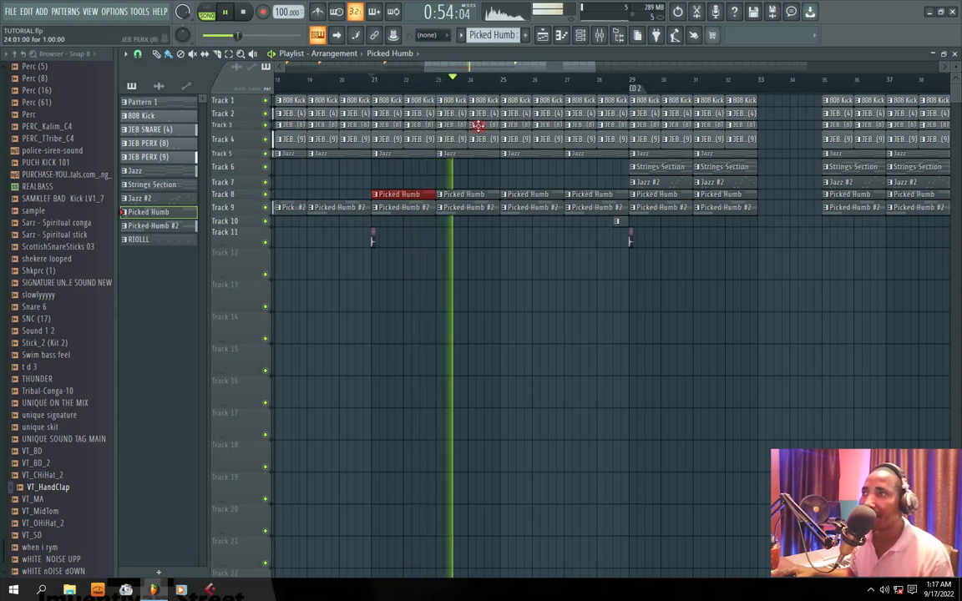
pyautogui.moveTo(487, 68)
pyautogui.mouseDown()
pyautogui.moveTo(510, 69)
pyautogui.moveTo(487, 65)
pyautogui.mouseUp()
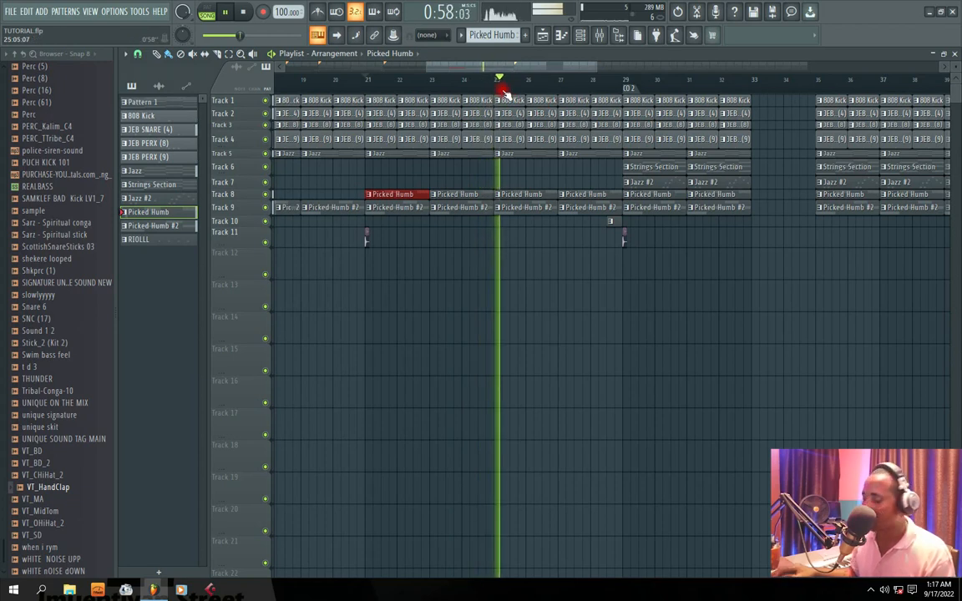
# Move the clips on tracks 1 to 9 in bars 35–38 back so they start at bar 33.
pyautogui.scroll(-3, 505, 89)
pyautogui.scroll(-4, 504, 89)
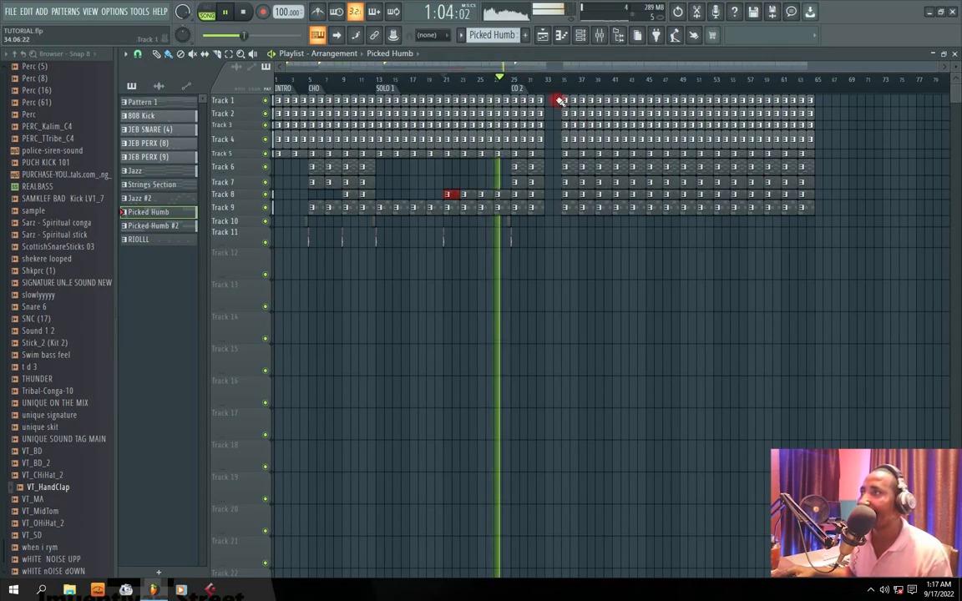
pyautogui.moveTo(560, 98); pyautogui.dragTo(592, 213)
pyautogui.rightClick(566, 182)
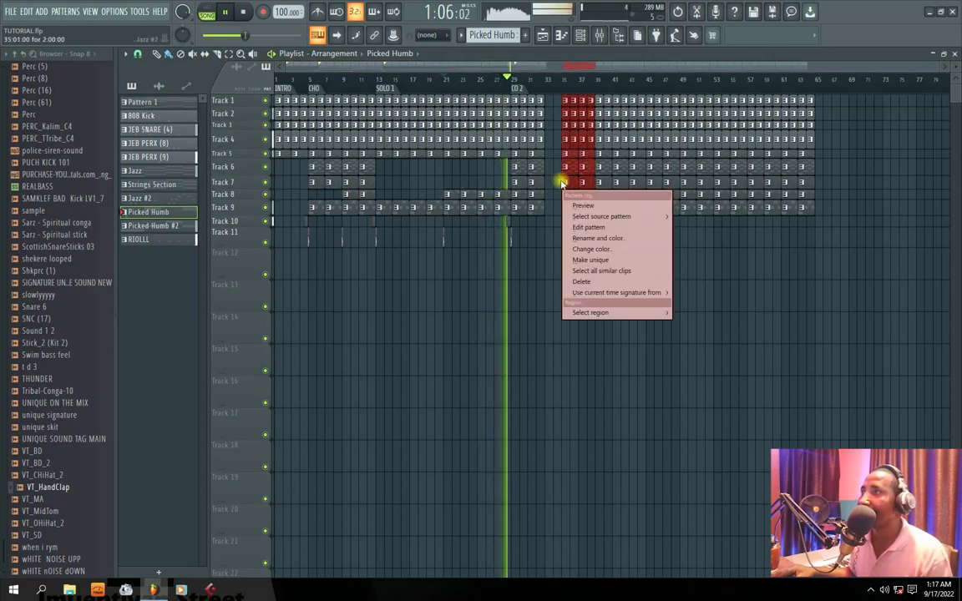
pyautogui.keyDown('ctrl'); pyautogui.click(547, 234); pyautogui.keyUp('ctrl')
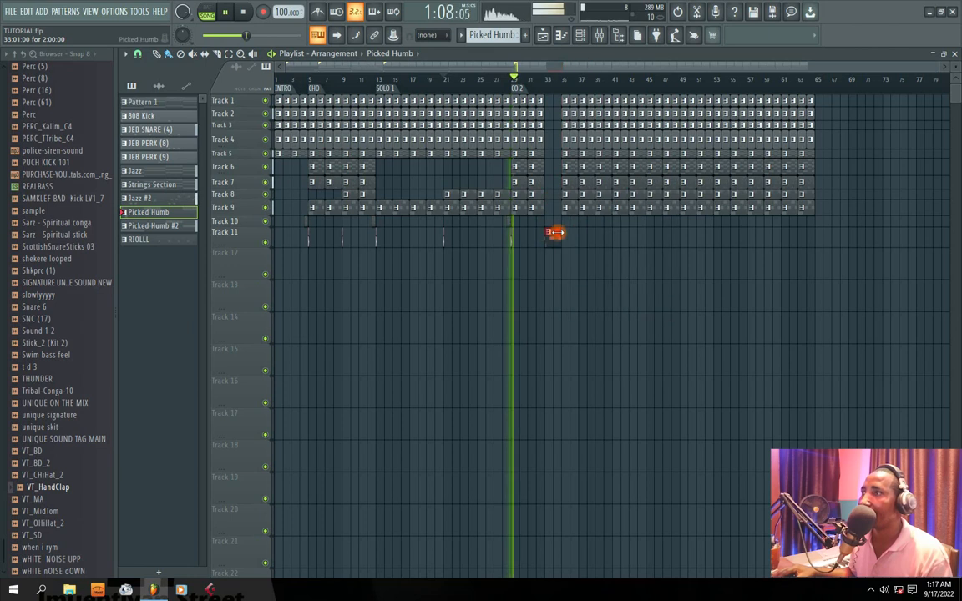
pyautogui.moveTo(560, 97); pyautogui.dragTo(568, 185)
pyautogui.press('space')
pyautogui.click(574, 172)
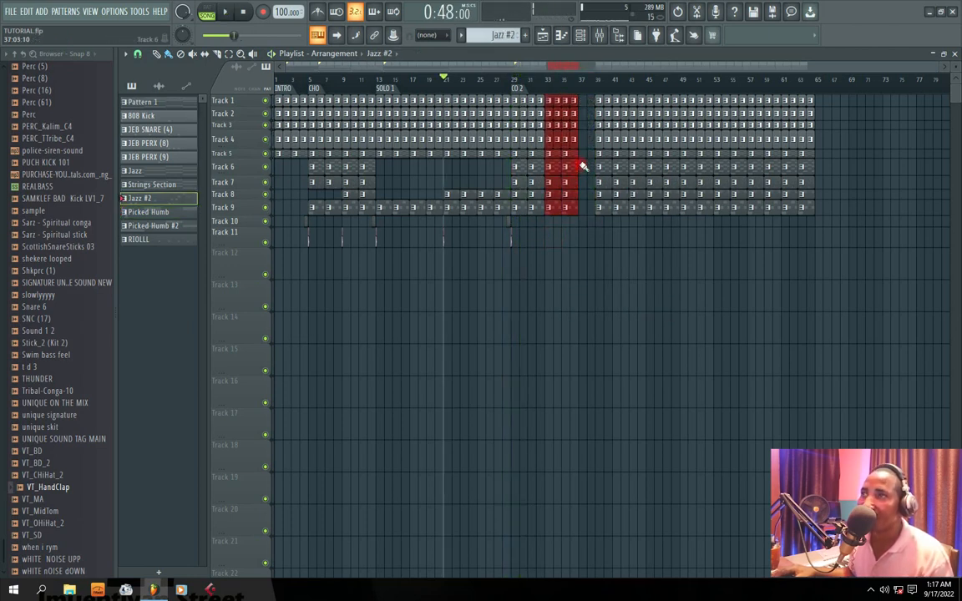
# Delete all remaining clips on tracks 1 to 9 in bars 39–64.
pyautogui.rightClick(520, 197)
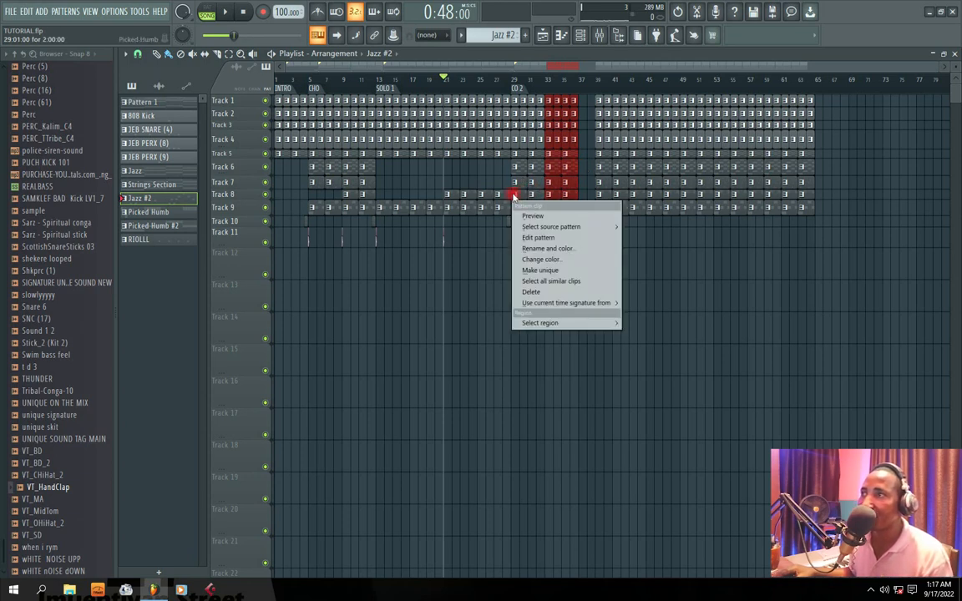
pyautogui.click(691, 247)
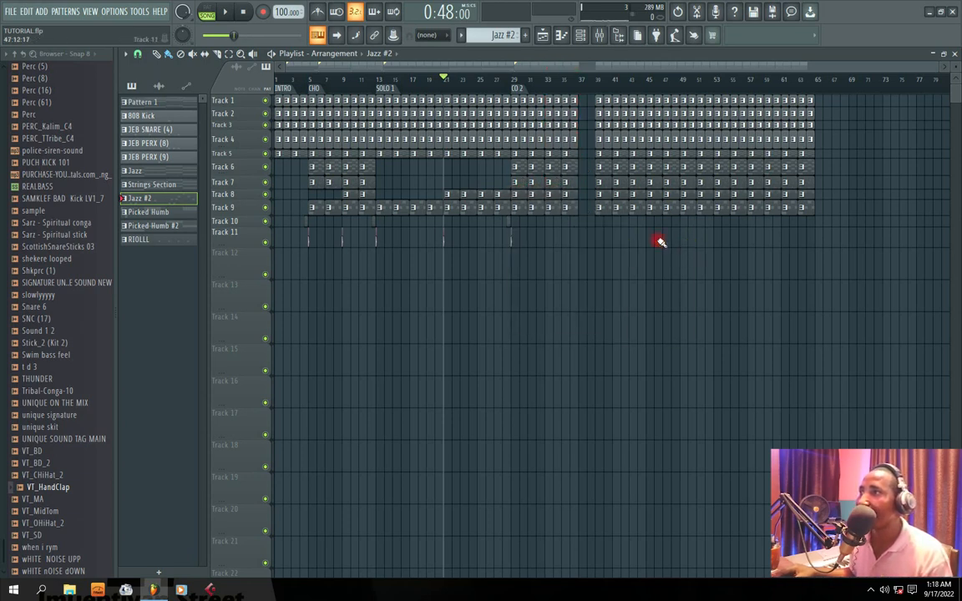
pyautogui.moveTo(595, 96); pyautogui.dragTo(899, 242)
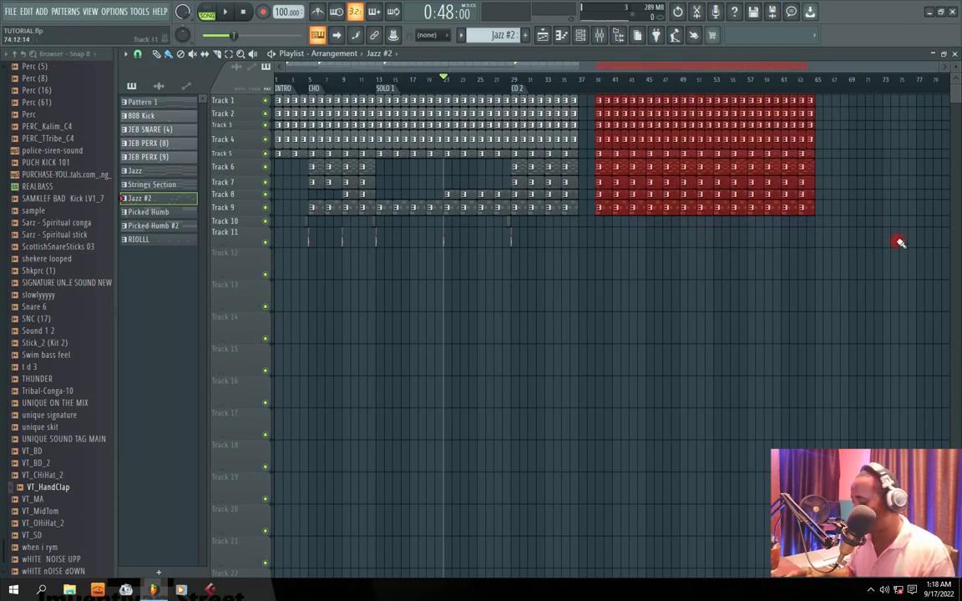
pyautogui.press('Delete')
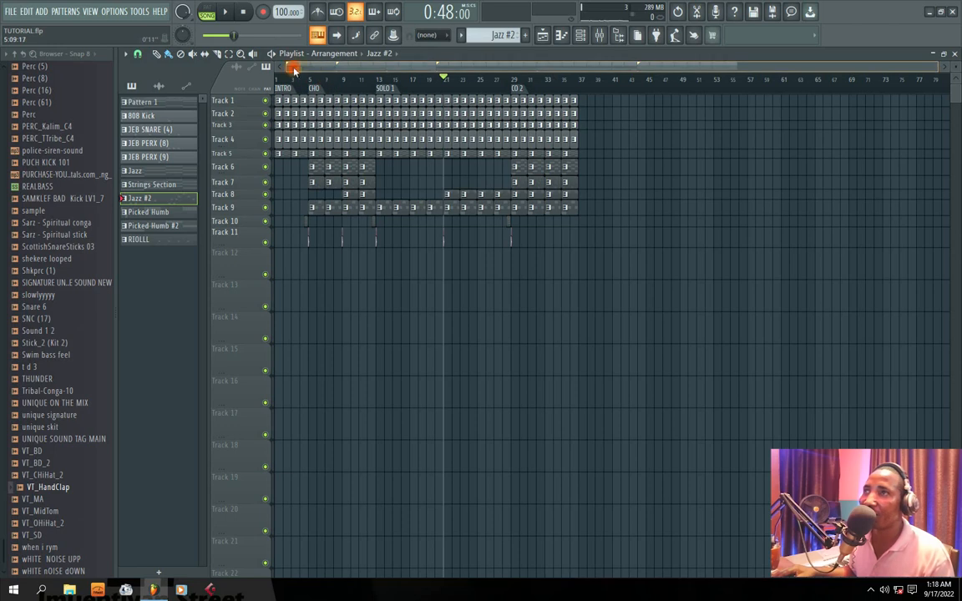
# Rename the CHO marker at bar 5 to "CHO 1".
pyautogui.scroll(4, 422, 77)
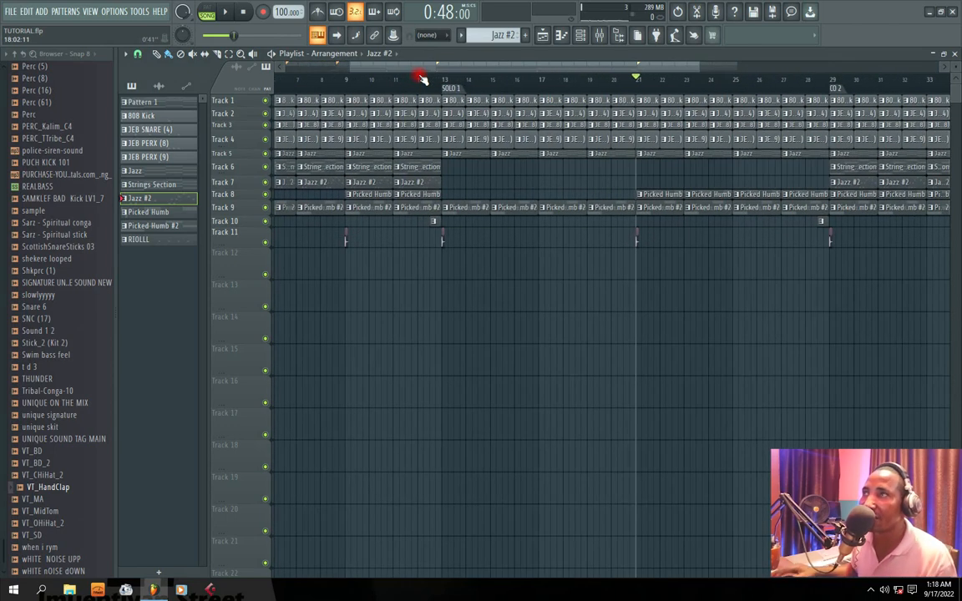
pyautogui.moveTo(518, 68); pyautogui.dragTo(327, 119)
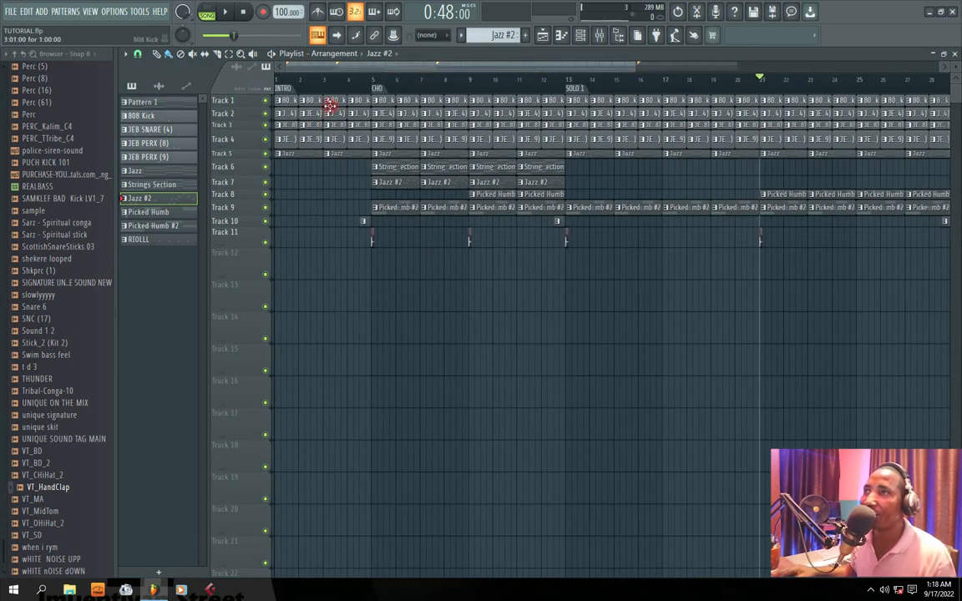
pyautogui.click(380, 89)
pyautogui.click(400, 148)
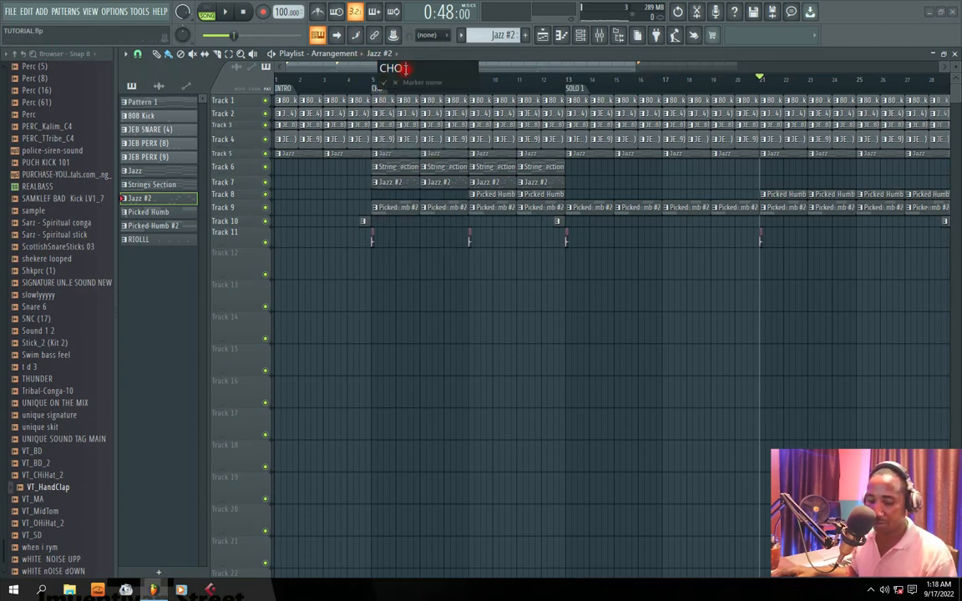
pyautogui.write('1')
pyautogui.press('Return')
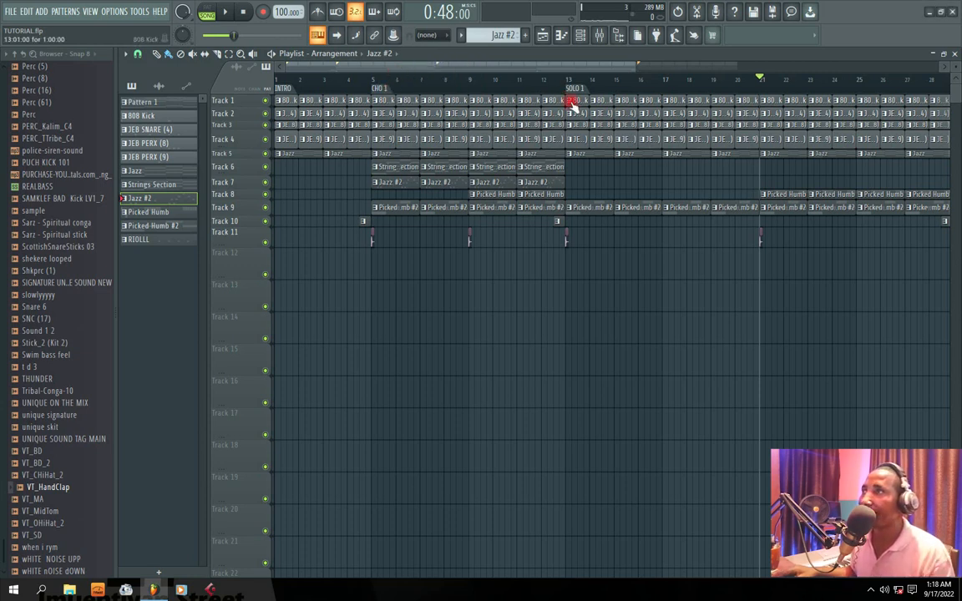
# Select the whole SOLO 1 section and place a copy of its clips starting at bar 37.
pyautogui.moveTo(634, 64); pyautogui.dragTo(596, 64)
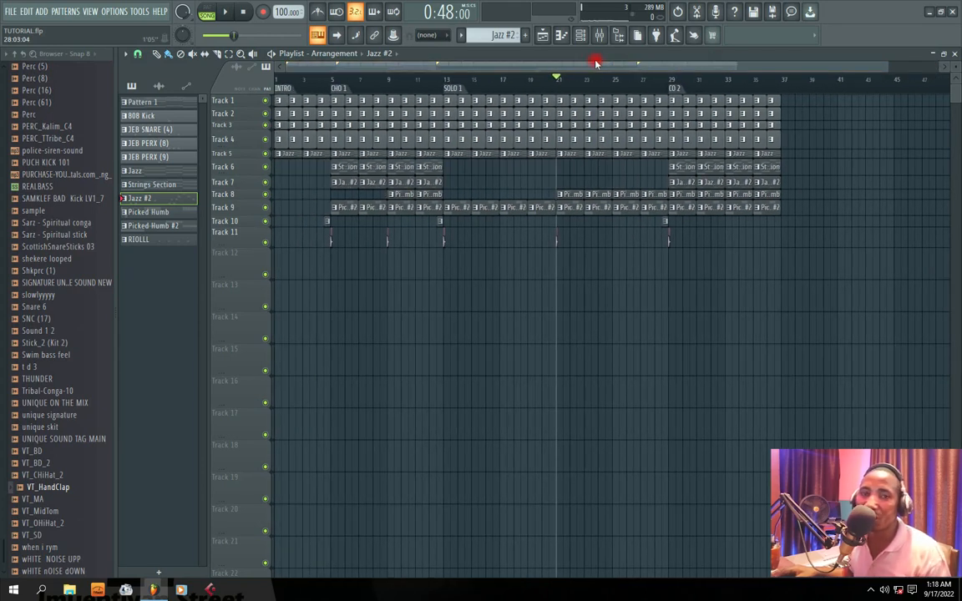
pyautogui.doubleClick(448, 90)
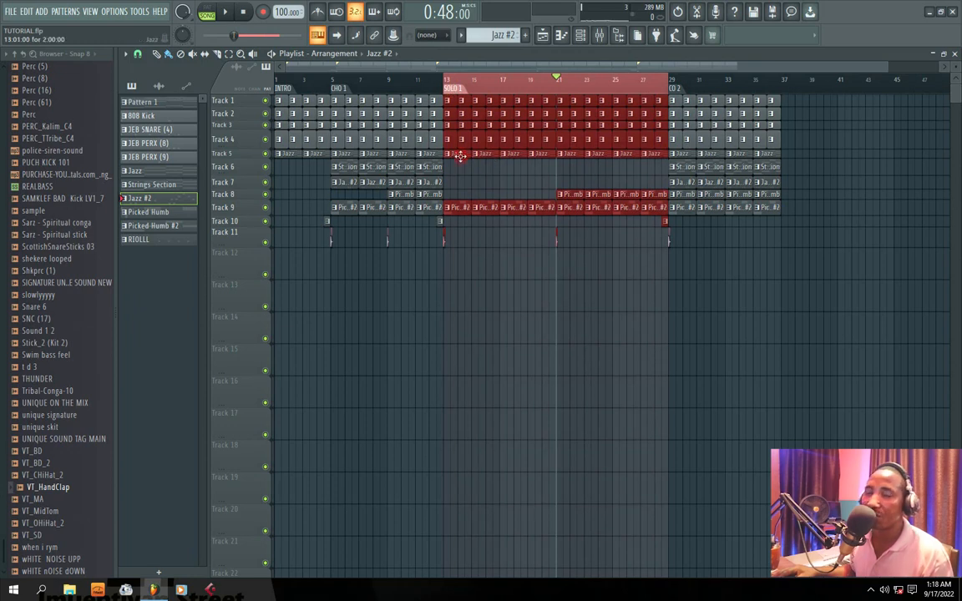
pyautogui.moveTo(460, 156); pyautogui.dragTo(796, 151)
pyautogui.doubleClick(602, 88)
pyautogui.moveTo(519, 65); pyautogui.dragTo(661, 66)
# Add a section marker named "SOLO 2" at bar 37.
pyautogui.rightClick(551, 86)
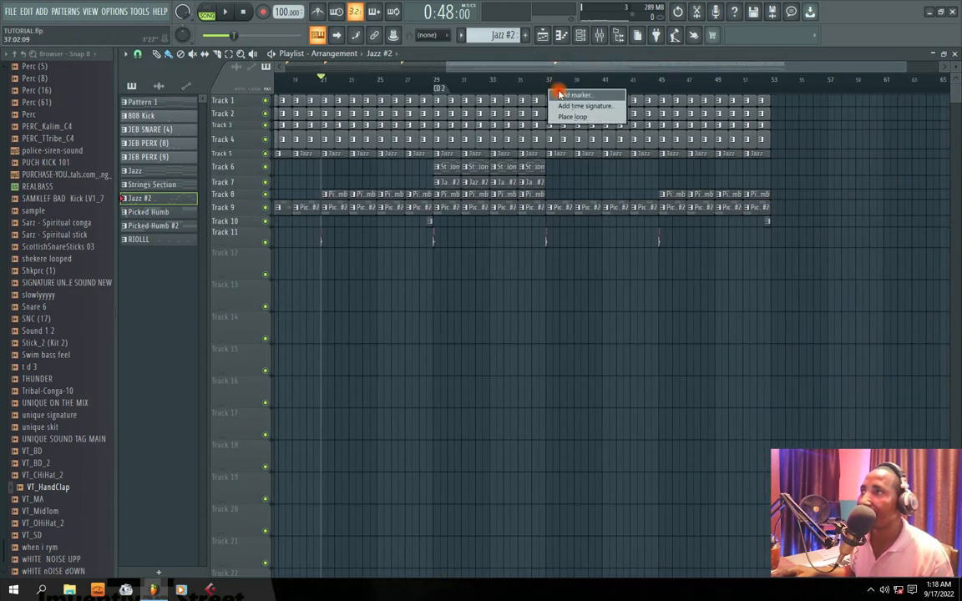
pyautogui.click(561, 94)
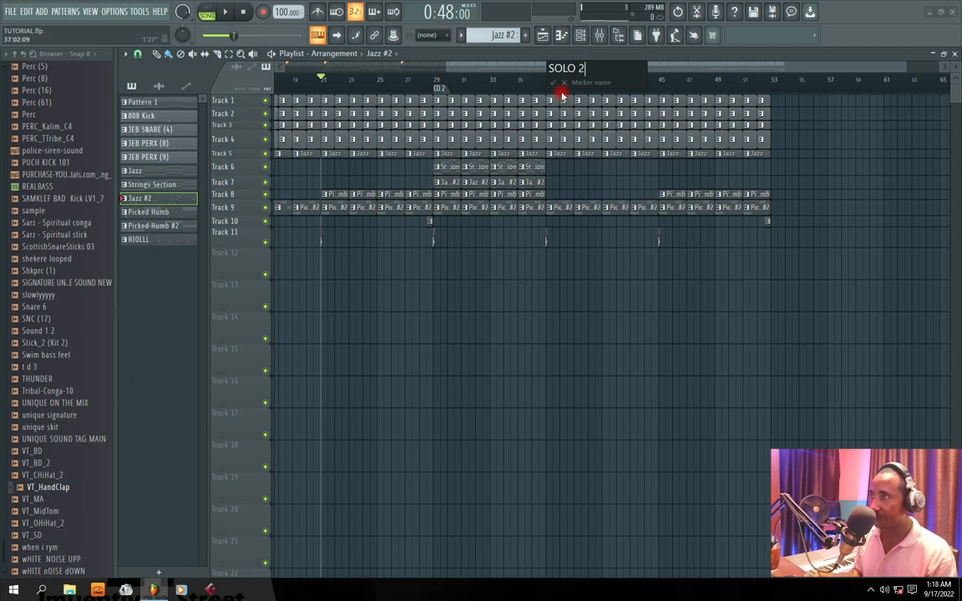
pyautogui.press('Return')
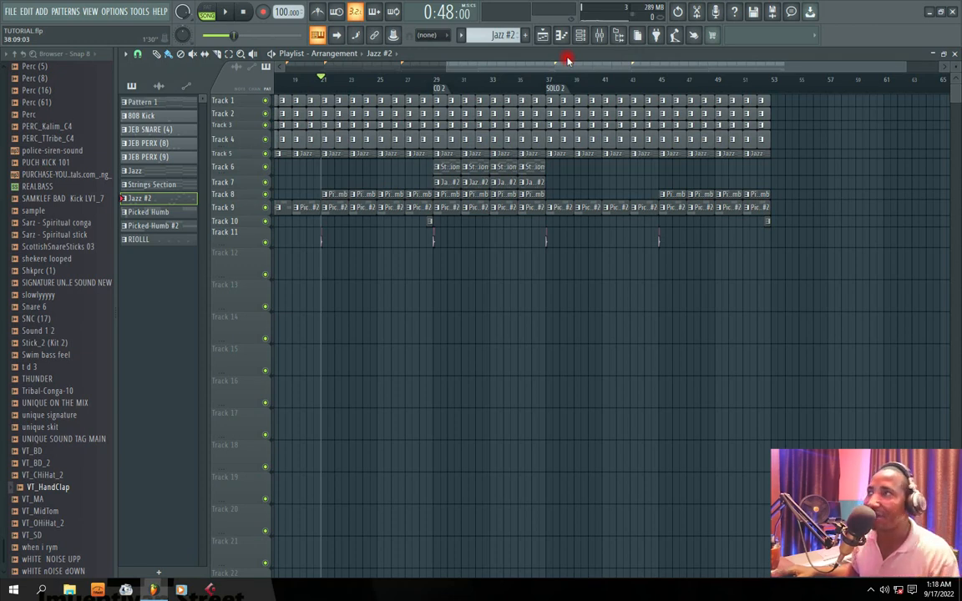
# Delete the clips on tracks 1 to 3 in bars 37–39 and play the transition into SOLO 2 from bar 36.
pyautogui.moveTo(514, 66); pyautogui.dragTo(571, 66)
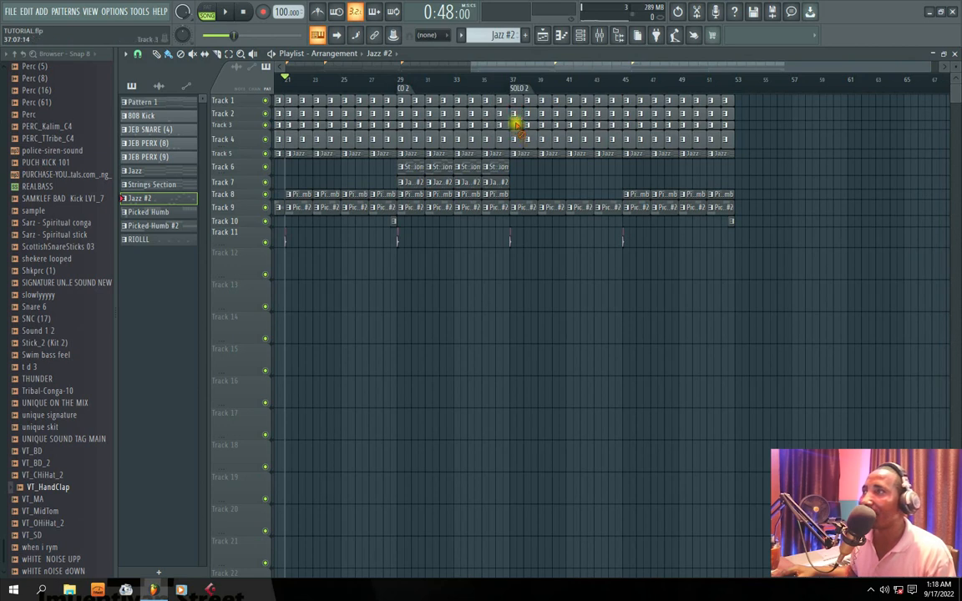
pyautogui.click(497, 79)
pyautogui.press('space')
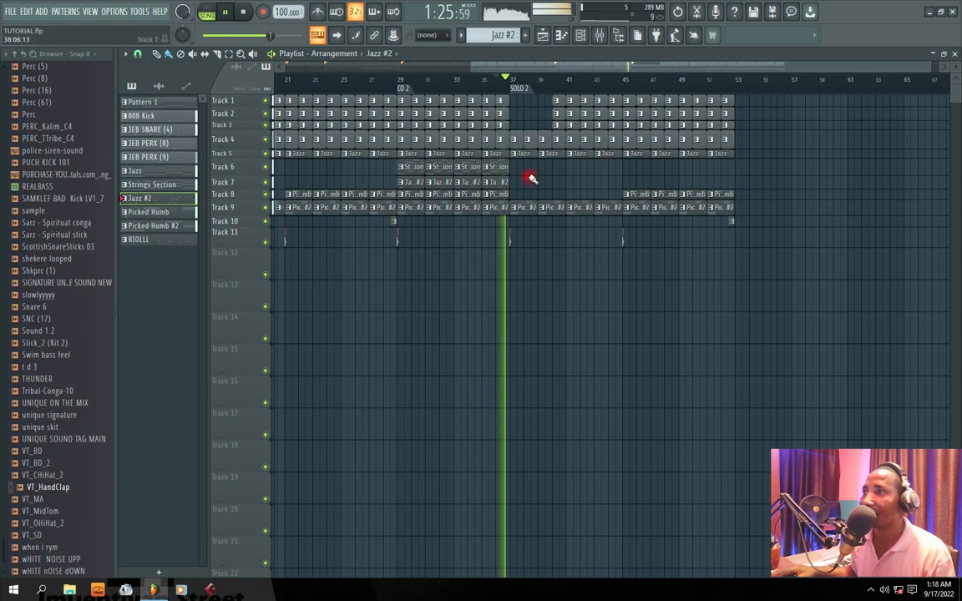
# Place RIOLLL snare roll clips on track 10 at the ends of bars 36 and 40, and delete the bar 40 clips on tracks 1 to 3.
pyautogui.click(393, 223)
pyautogui.click(504, 222)
pyautogui.click(635, 195)
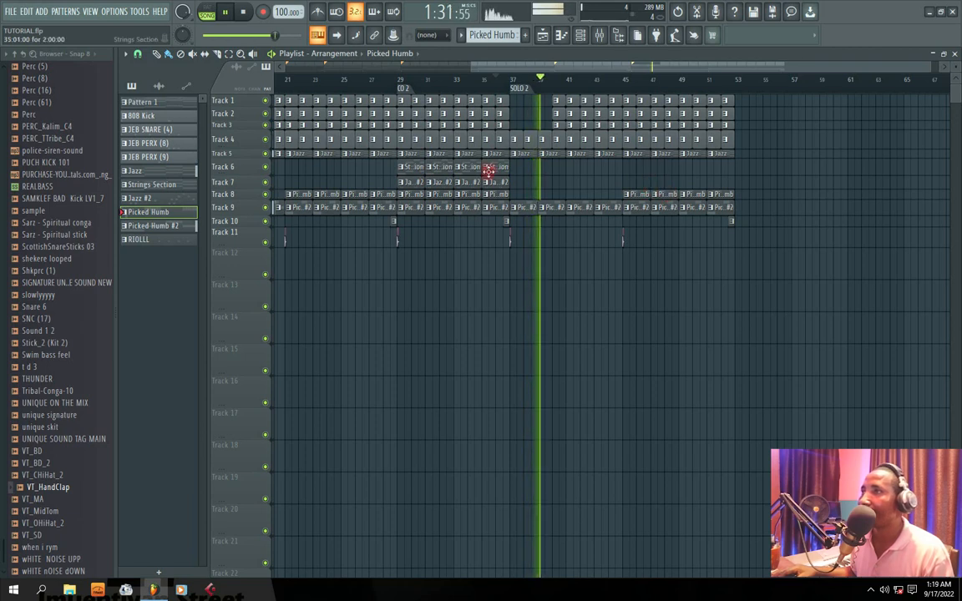
pyautogui.rightClick(560, 126)
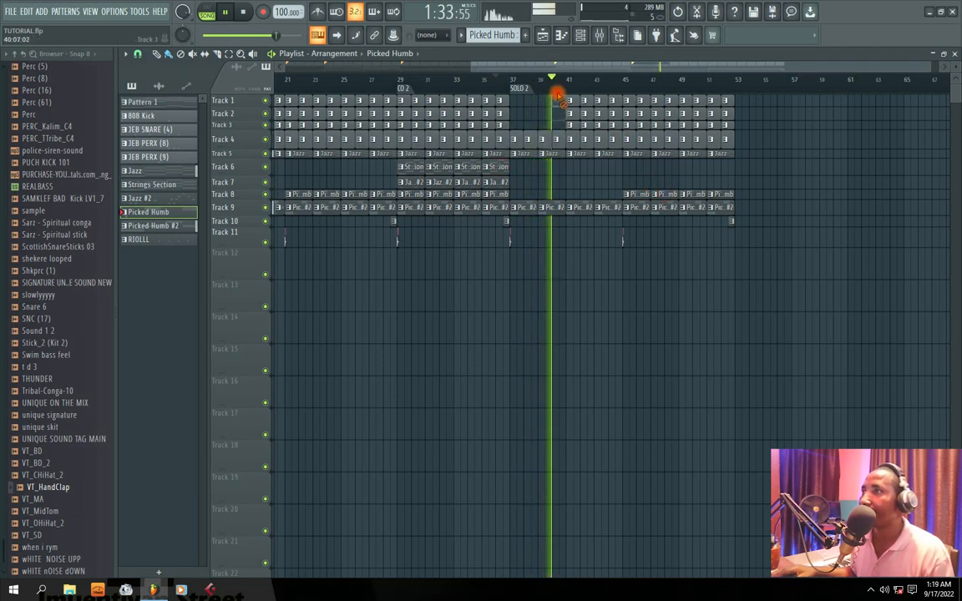
pyautogui.click(554, 224)
pyautogui.press('space')
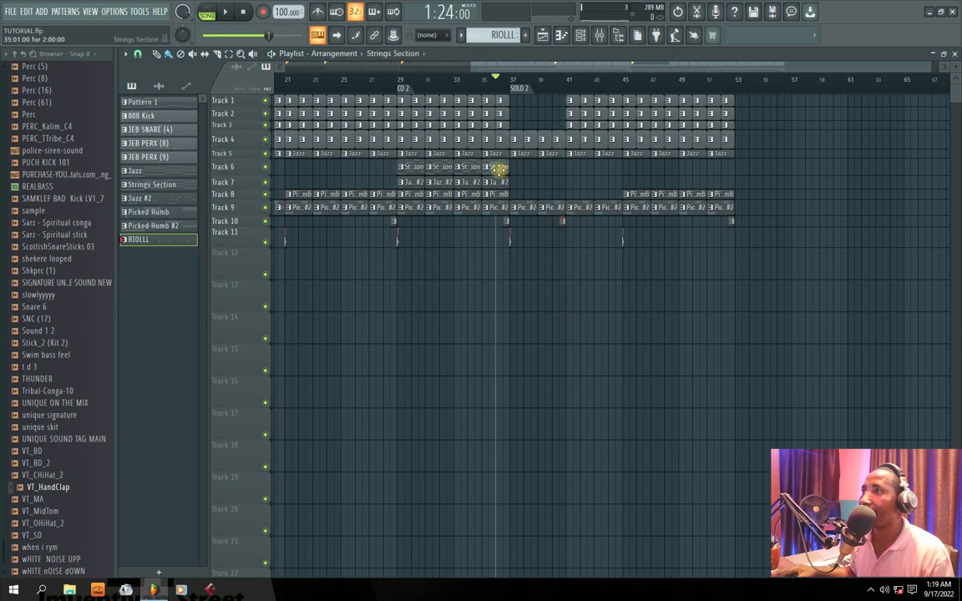
# Fill track 7 with Jazz #2 clips from bar 41 through bar 52, leaving track 6 empty there.
pyautogui.click(498, 167)
pyautogui.click(573, 170)
pyautogui.click(518, 182)
pyautogui.rightClick(580, 166)
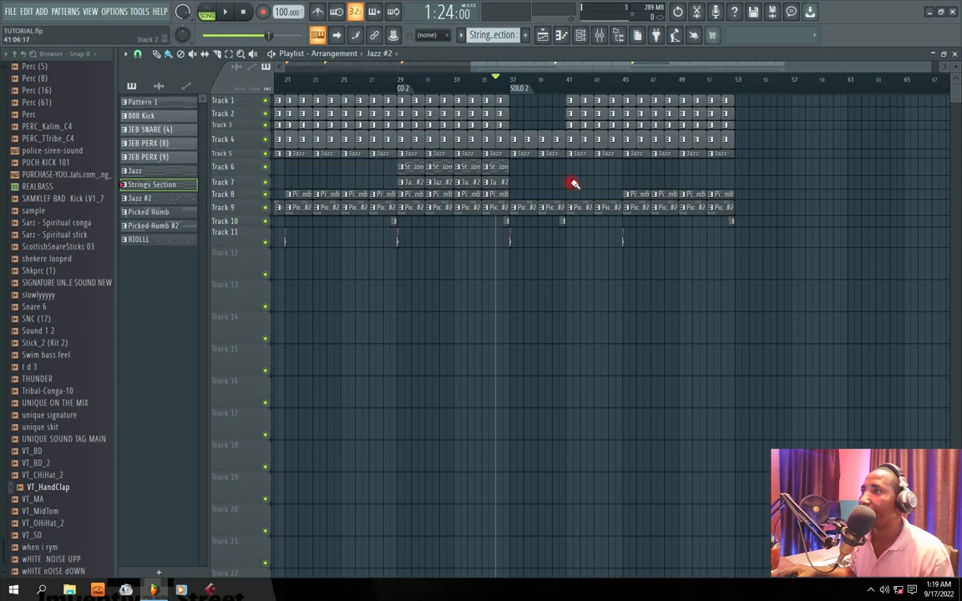
# Play the arrangement from bar 36 and add a JEB PERX (8) clip on track 3 at bar 40.
pyautogui.press('space')
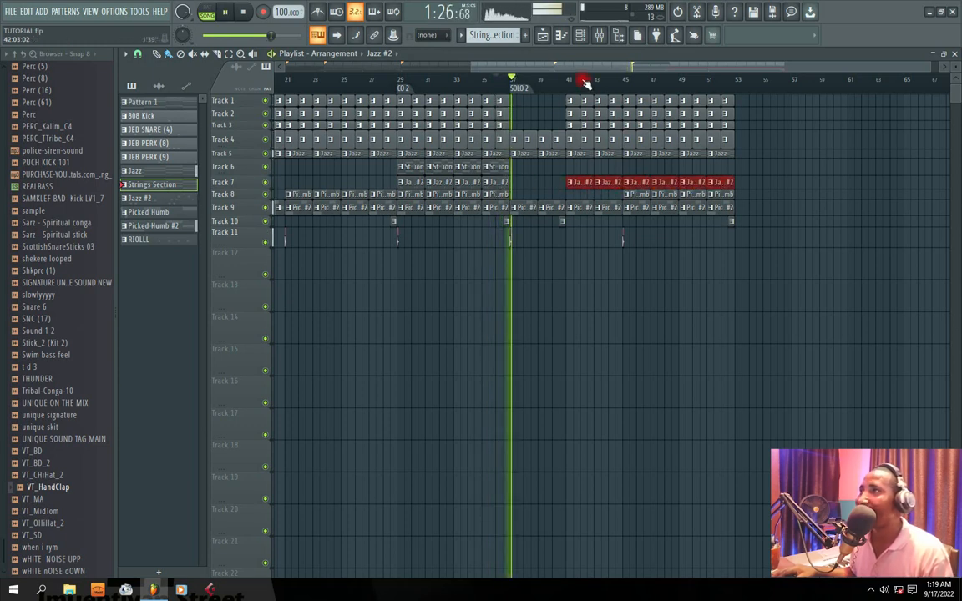
pyautogui.moveTo(579, 68); pyautogui.dragTo(614, 65)
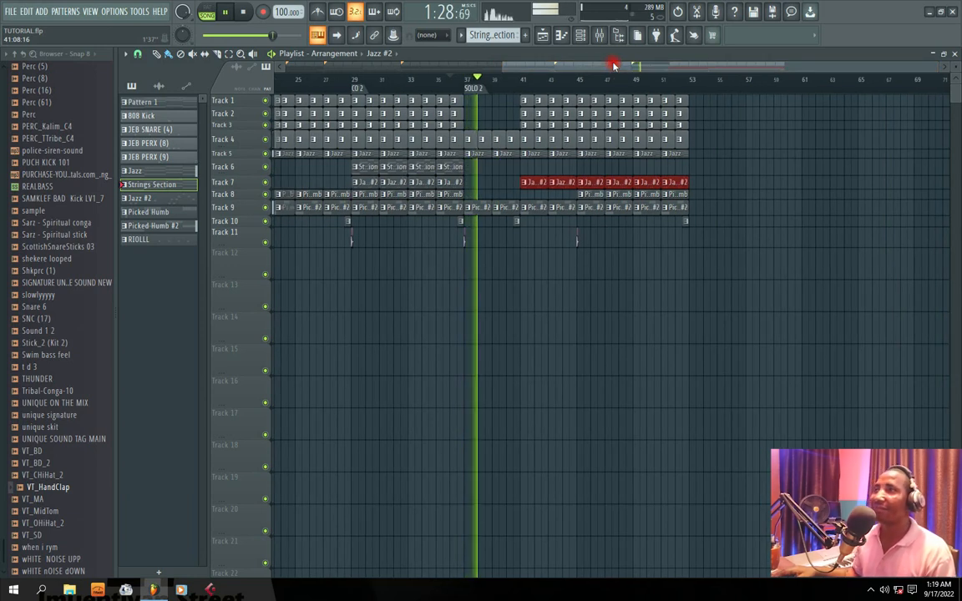
pyautogui.click(511, 126)
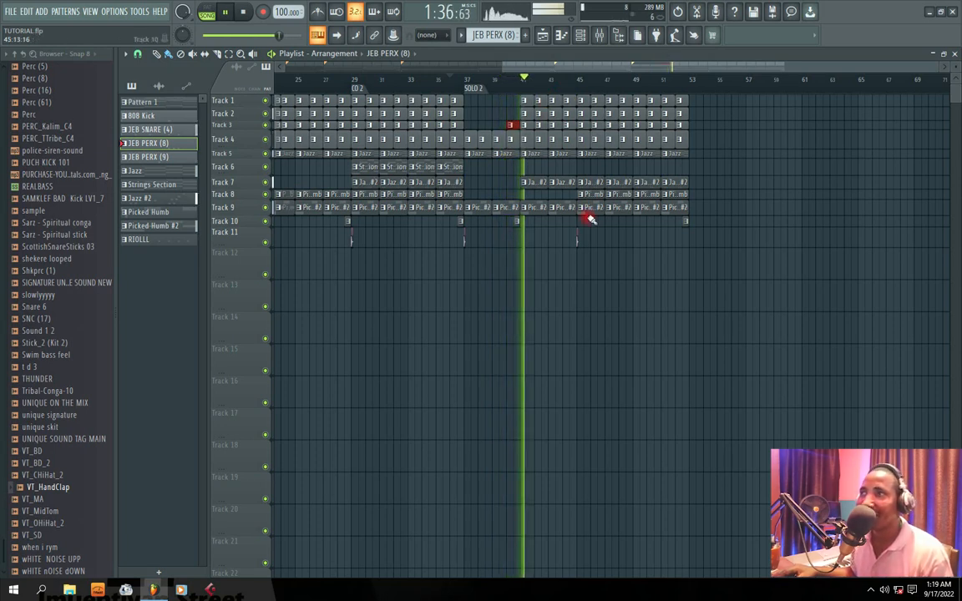
pyautogui.click(576, 244)
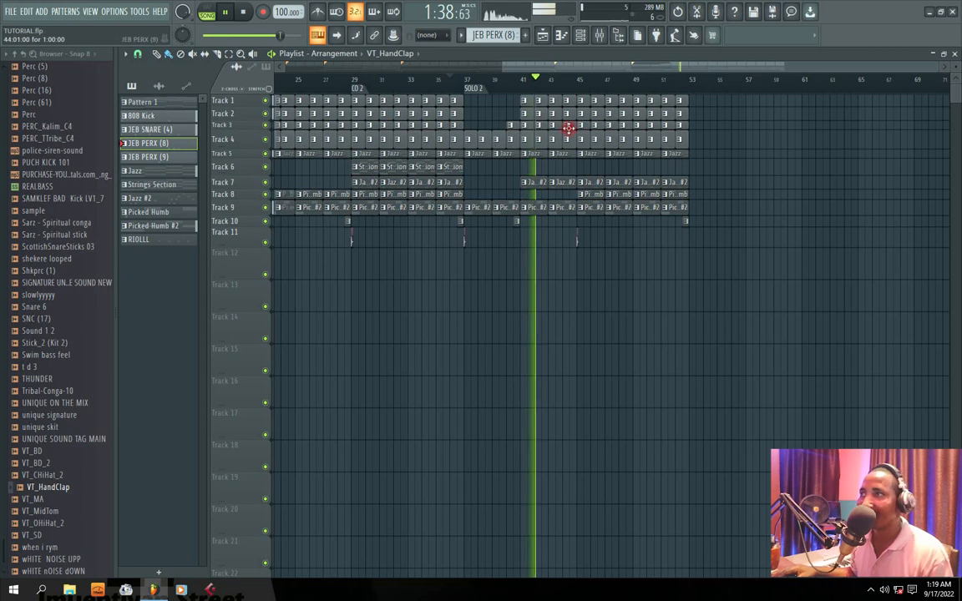
pyautogui.moveTo(538, 70); pyautogui.dragTo(563, 66)
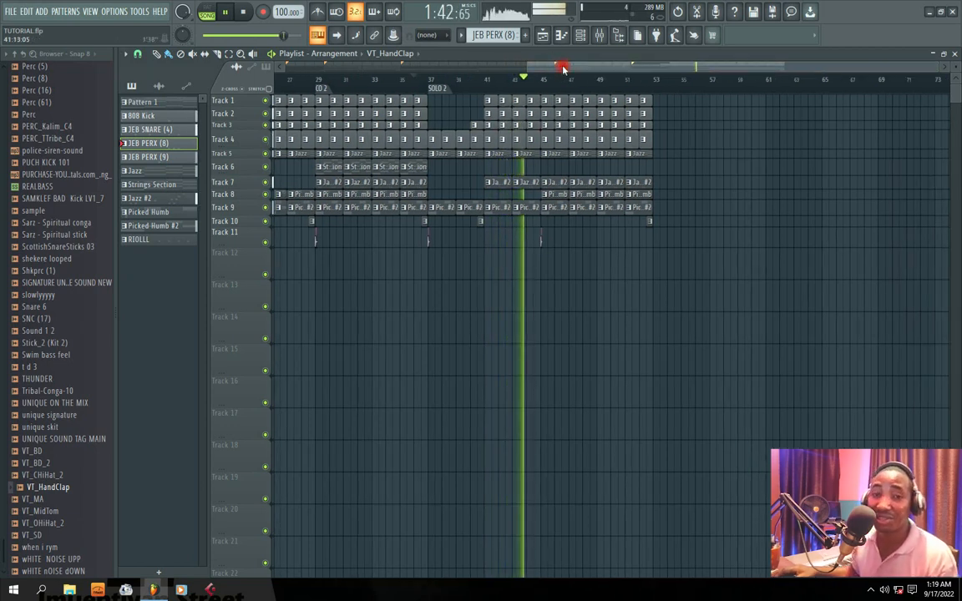
pyautogui.rightClick(481, 224)
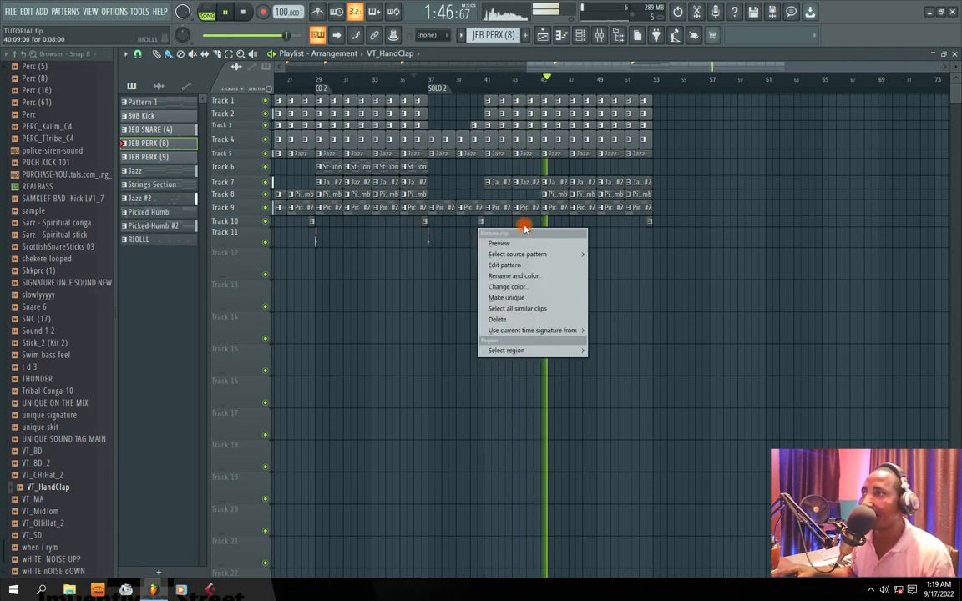
pyautogui.click(646, 242)
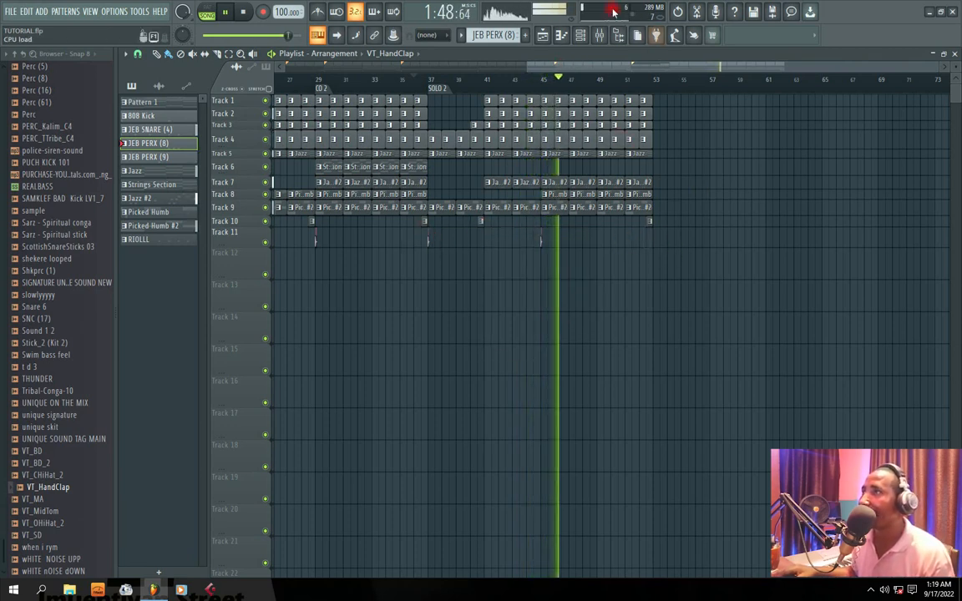
# Add Strings Section clips on track 6 at bars 49 and 51, and delete the Jazz #2 clips on track 7 in bars 49–52.
pyautogui.moveTo(579, 70); pyautogui.dragTo(588, 66)
pyautogui.scroll(2, 591, 69)
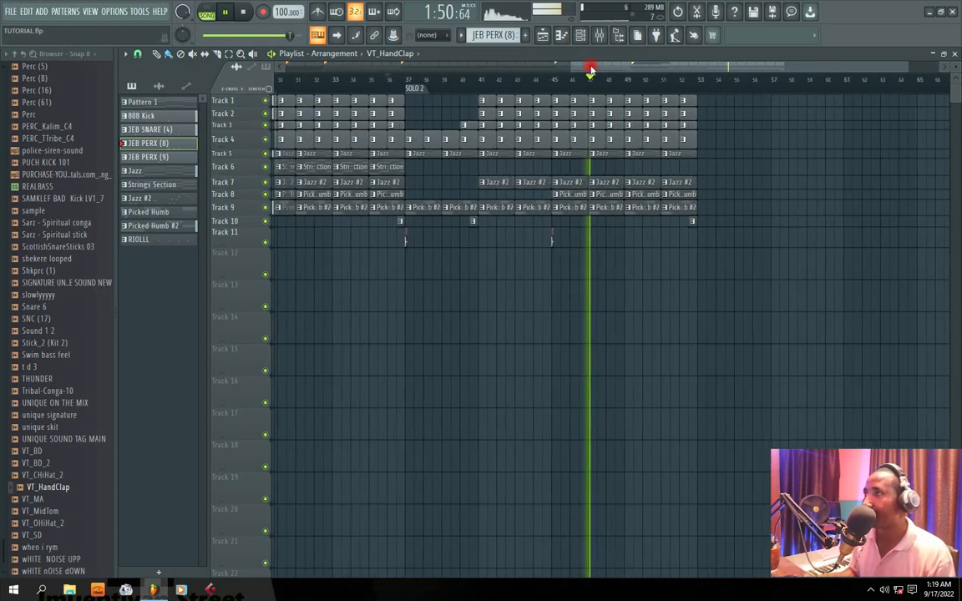
pyautogui.scroll(1, 591, 70)
pyautogui.scroll(-1, 591, 69)
pyautogui.scroll(-2, 591, 70)
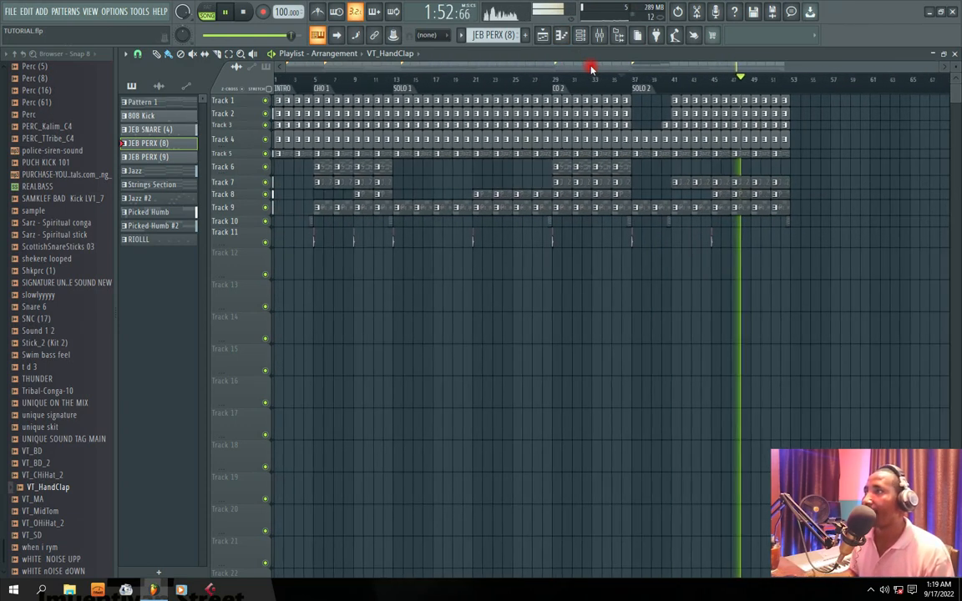
pyautogui.click(622, 170)
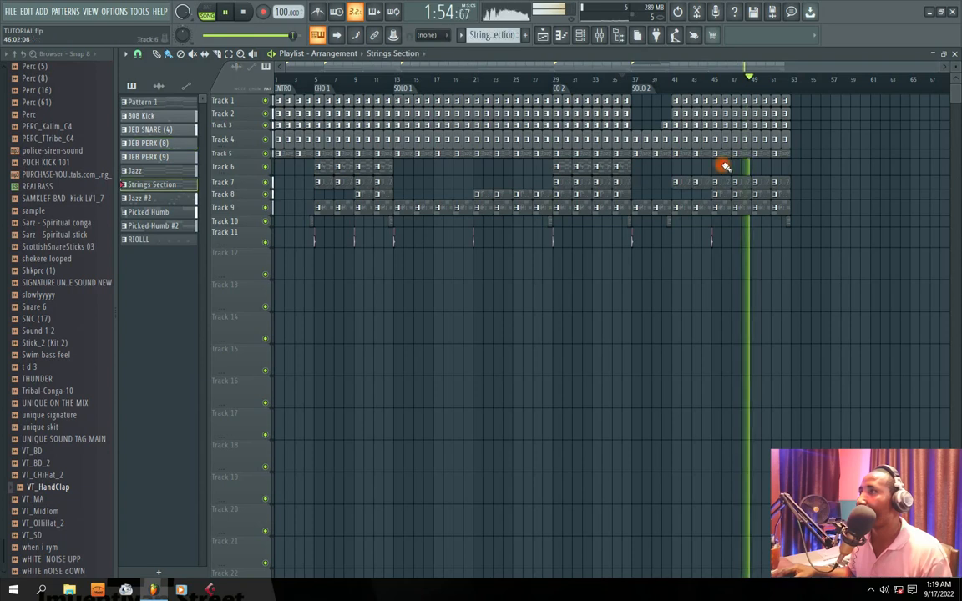
pyautogui.click(755, 166)
pyautogui.click(777, 169)
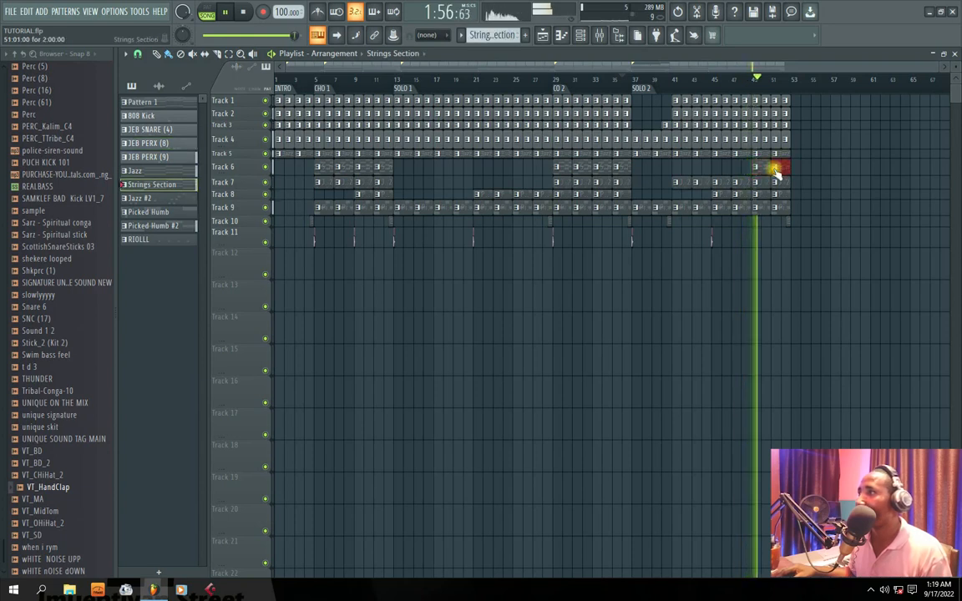
pyautogui.moveTo(714, 66)
pyautogui.mouseDown()
pyautogui.moveTo(735, 67)
pyautogui.moveTo(697, 64)
pyautogui.moveTo(711, 65)
pyautogui.mouseUp()
pyautogui.rightClick(758, 183)
pyautogui.rightClick(742, 183)
# Place a VT_HandClap clip on track 11 at bar 53 and stop playback.
pyautogui.click(635, 243)
pyautogui.click(718, 241)
pyautogui.moveTo(654, 68); pyautogui.dragTo(710, 65)
pyautogui.press('space')
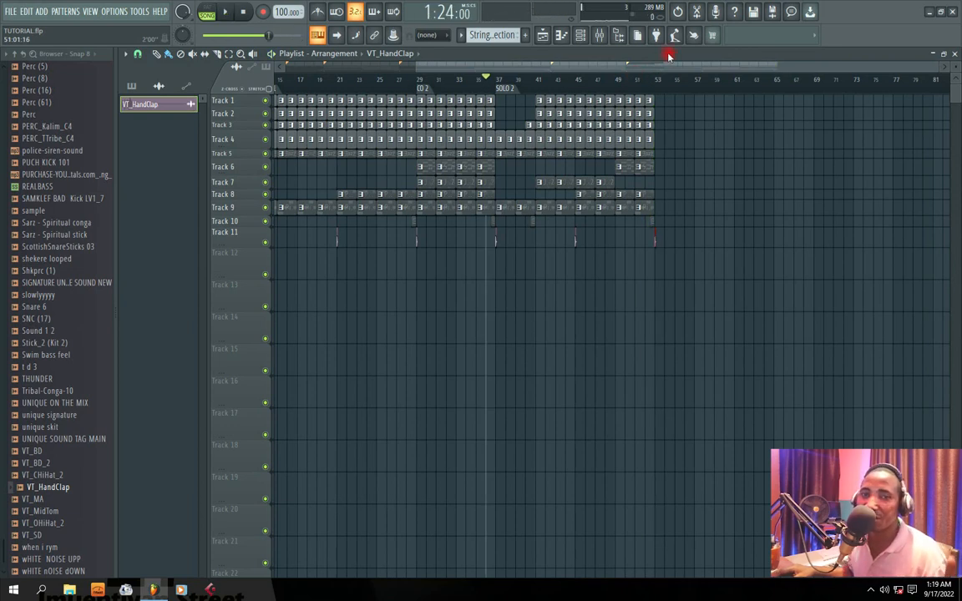
# Select the whole CO 2 section and place a copy of its clips starting at bar 53.
pyautogui.doubleClick(420, 92)
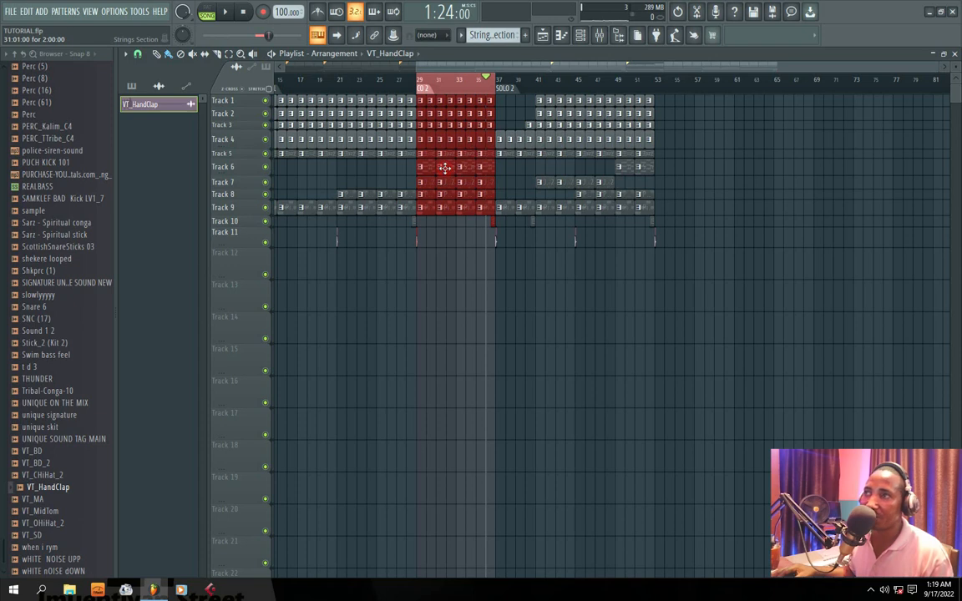
pyautogui.click(445, 167)
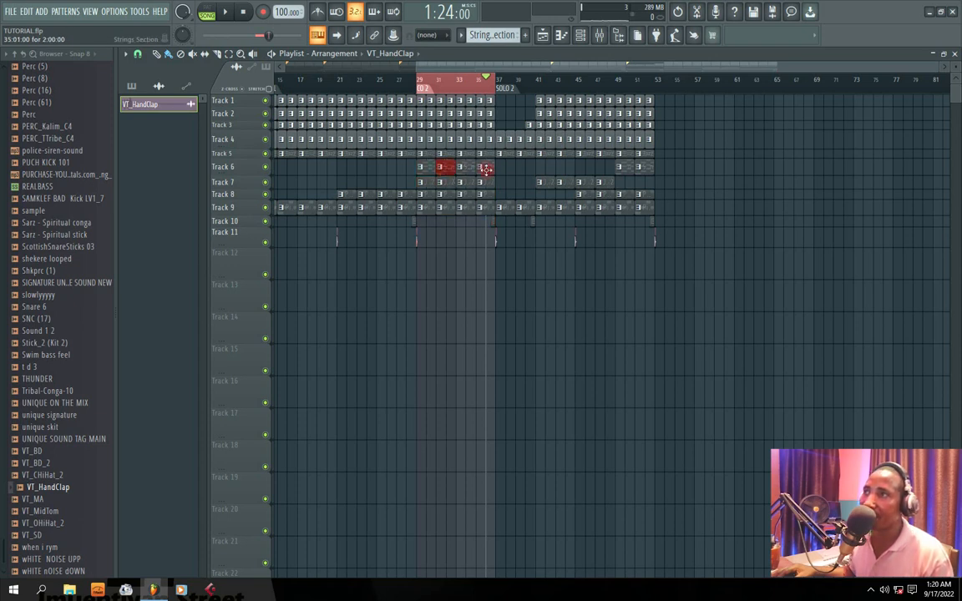
pyautogui.doubleClick(421, 86)
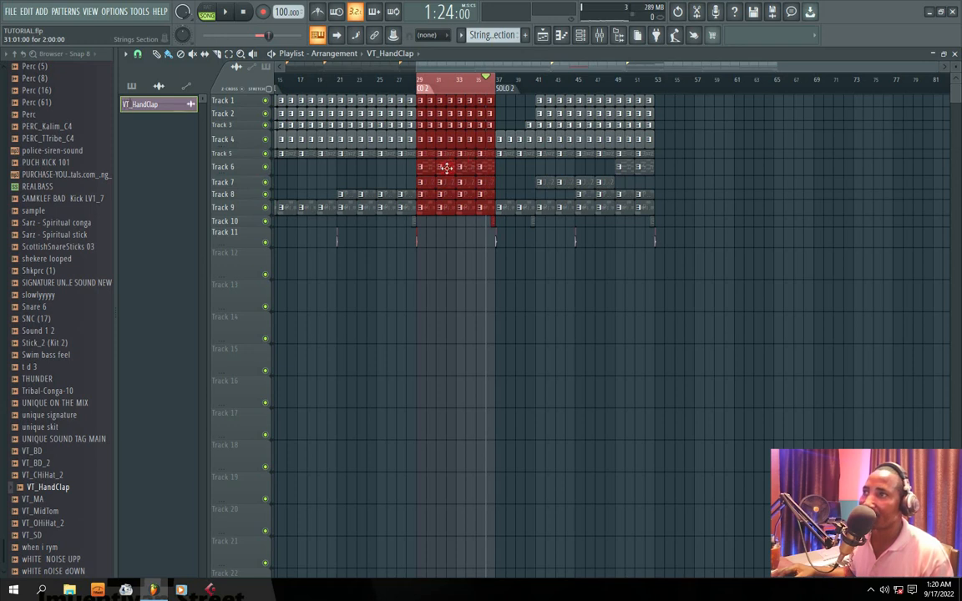
pyautogui.moveTo(446, 168); pyautogui.dragTo(685, 170)
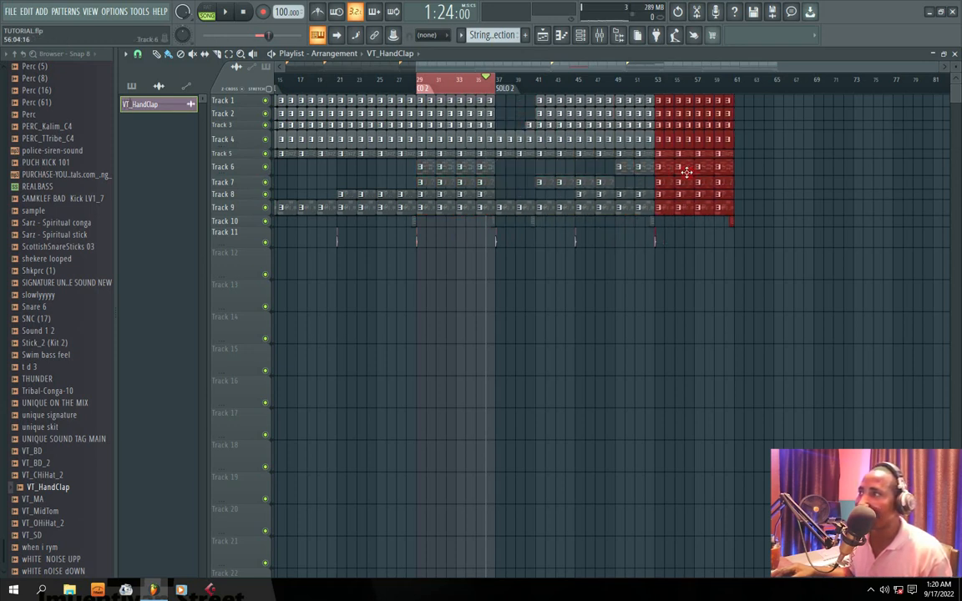
# Extend the last chorus by placing another copy of its clips at bar 61, including a hand clap there, and clear the selection.
pyautogui.click(665, 82)
pyautogui.moveTo(665, 82); pyautogui.dragTo(798, 244)
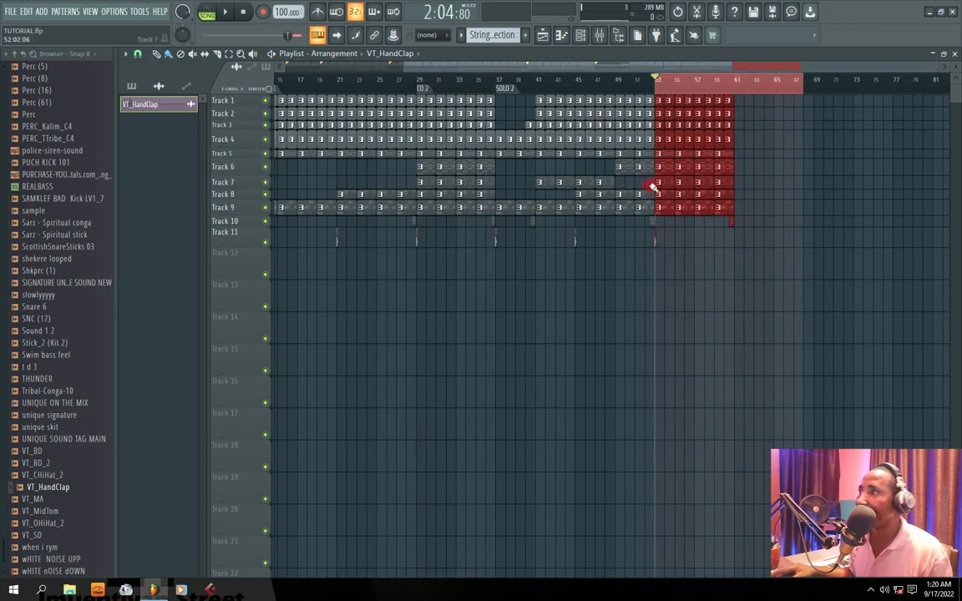
pyautogui.moveTo(668, 186)
pyautogui.mouseDown()
pyautogui.moveTo(764, 186)
pyautogui.moveTo(746, 187)
pyautogui.mouseUp()
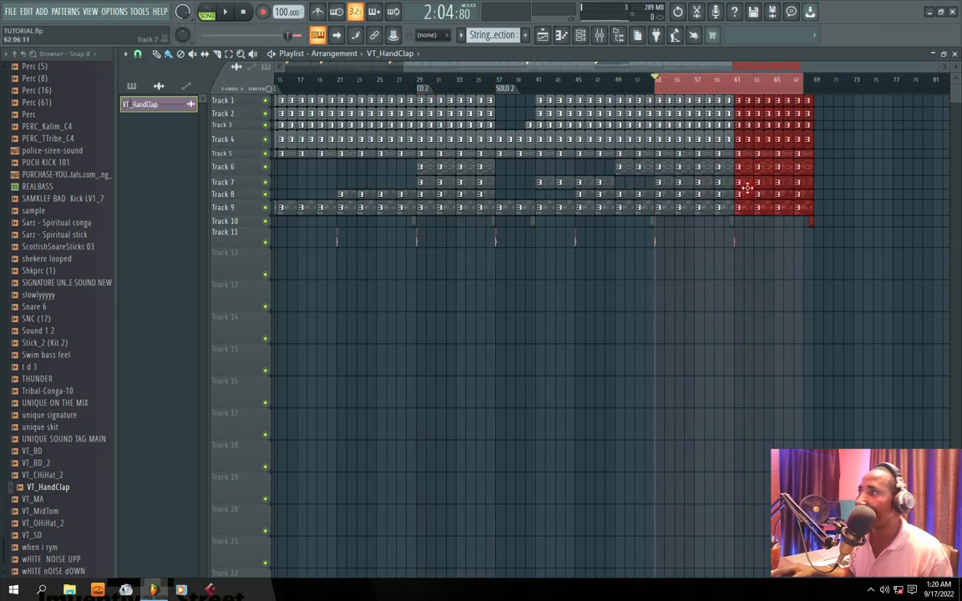
pyautogui.keyDown('ctrl'); pyautogui.click(732, 89); pyautogui.keyUp('ctrl')
# Add a section marker named "LAST CO" at bar 53.
pyautogui.rightClick(653, 92)
pyautogui.click(677, 99)
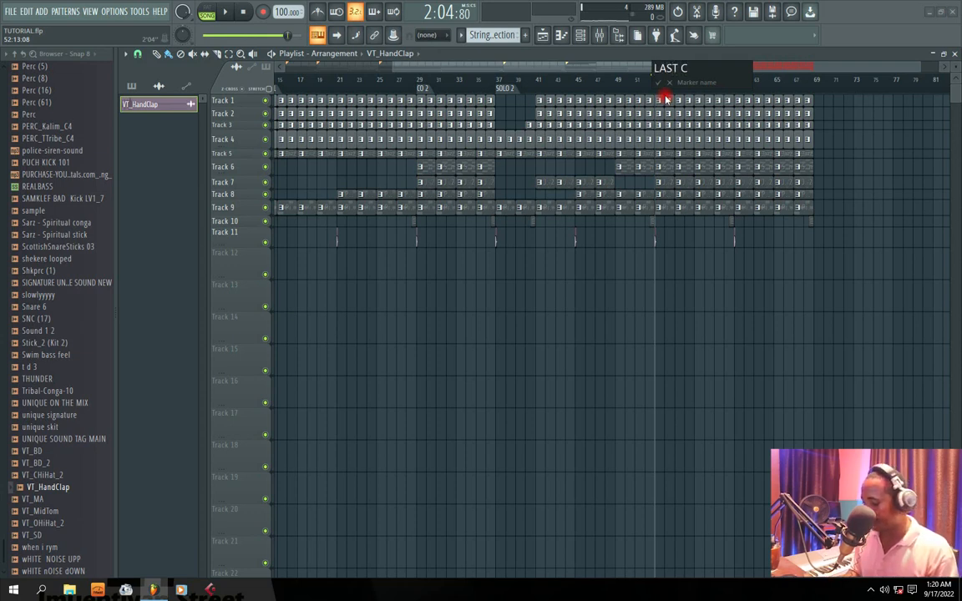
pyautogui.write('LAST CO')
pyautogui.press('Return')
# Play the arrangement from bar 36 through the SOLO 2 and LAST CO sections to review it, and stop playback.
pyautogui.press('space')
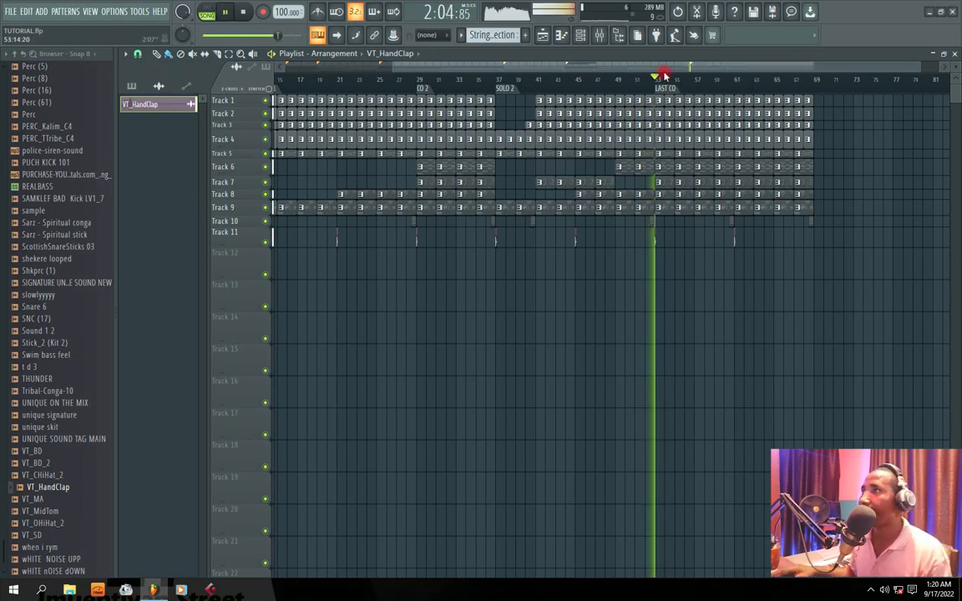
pyautogui.click(489, 79)
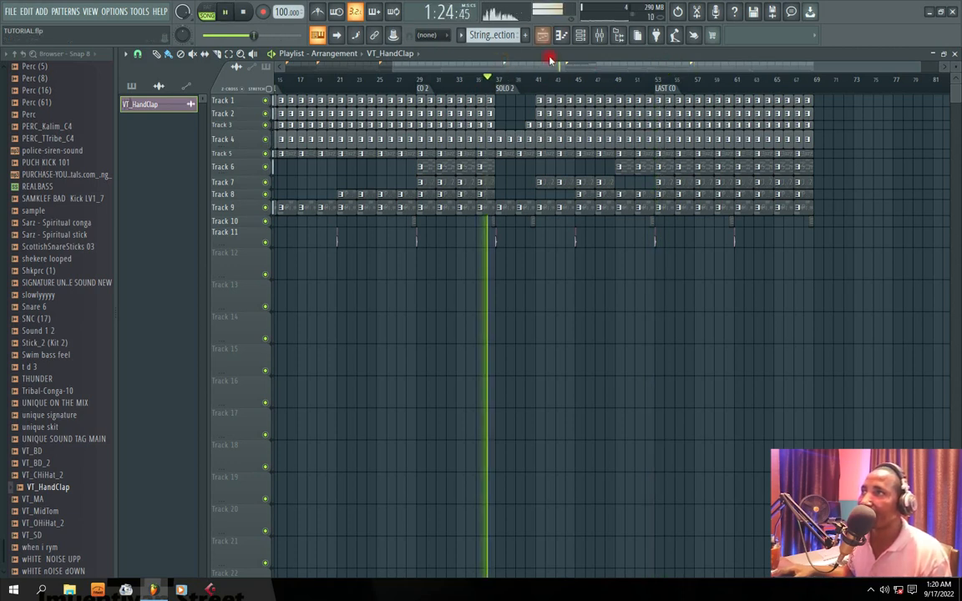
pyautogui.press('space')
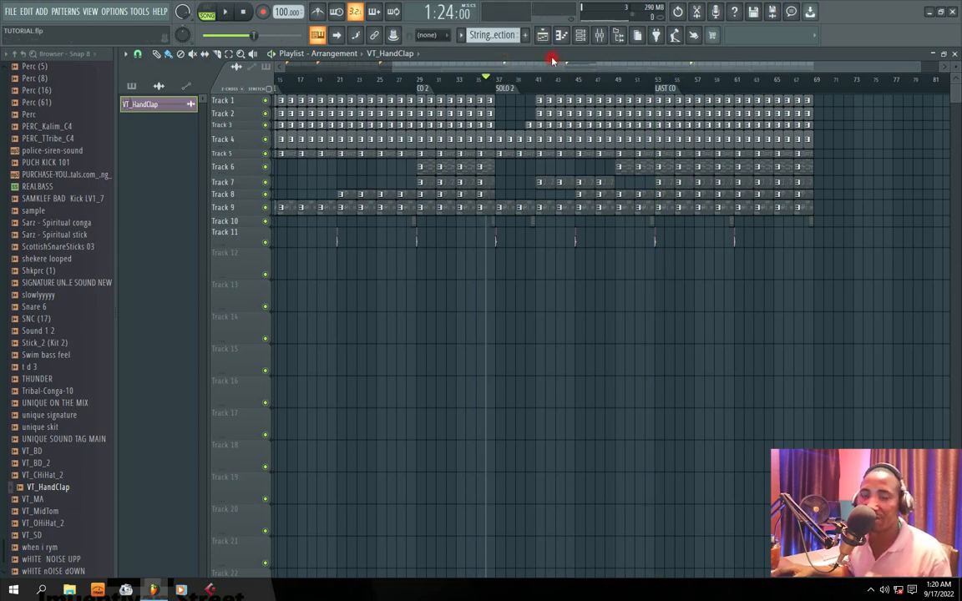
pyautogui.press('space')
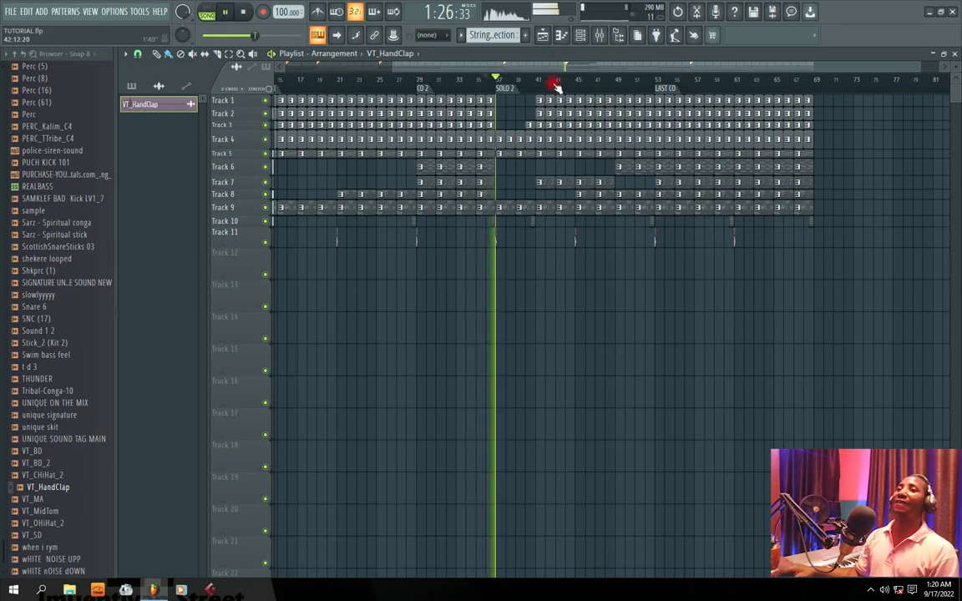
pyautogui.moveTo(592, 66); pyautogui.dragTo(643, 65)
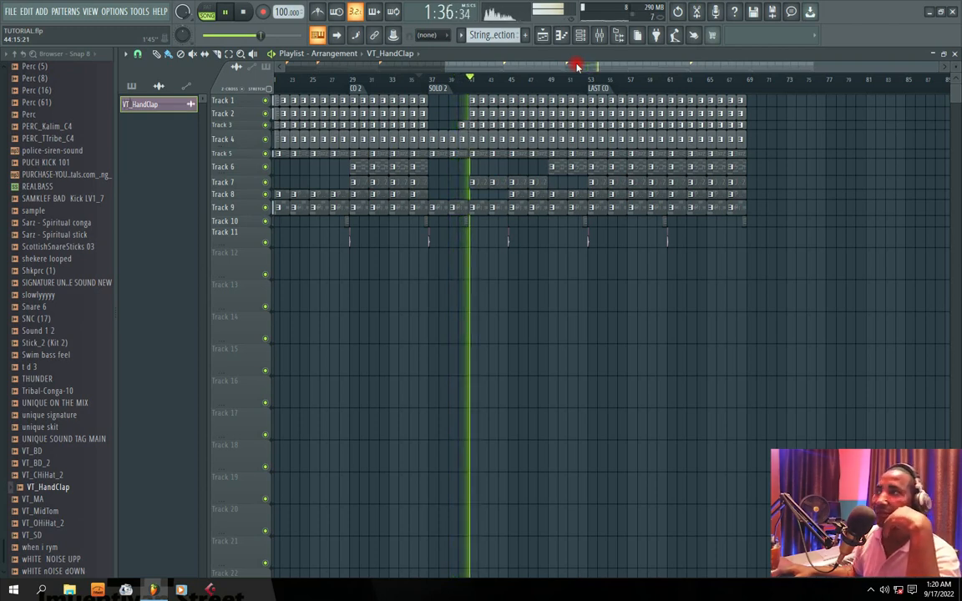
pyautogui.moveTo(562, 67); pyautogui.dragTo(583, 68)
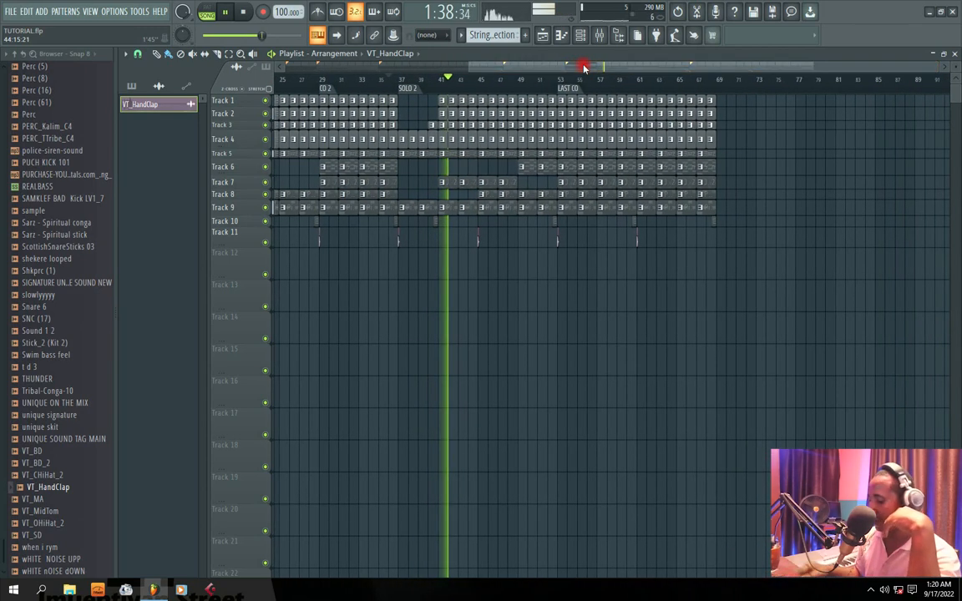
pyautogui.scroll(-2, 583, 69)
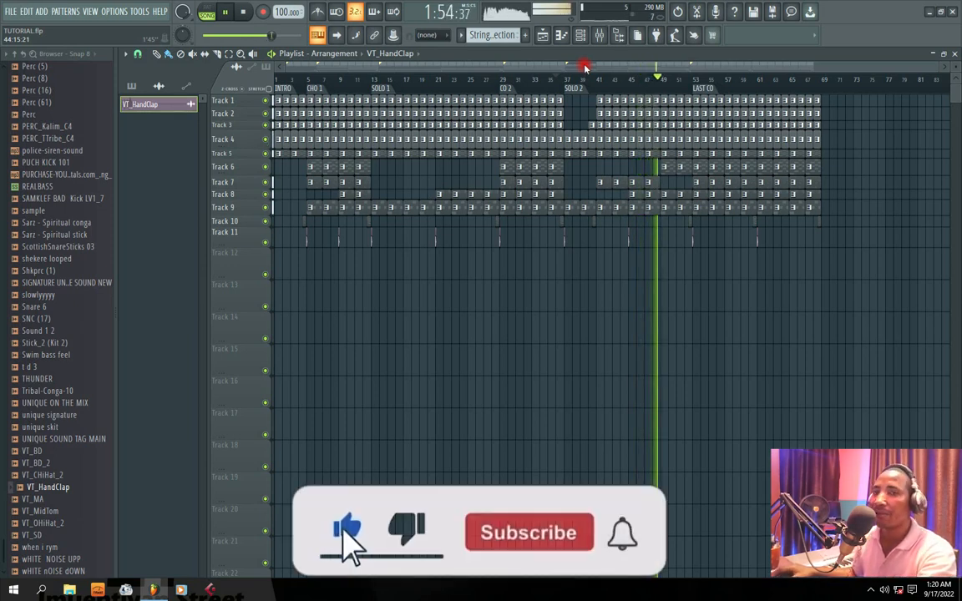
pyautogui.moveTo(466, 67); pyautogui.dragTo(619, 63)
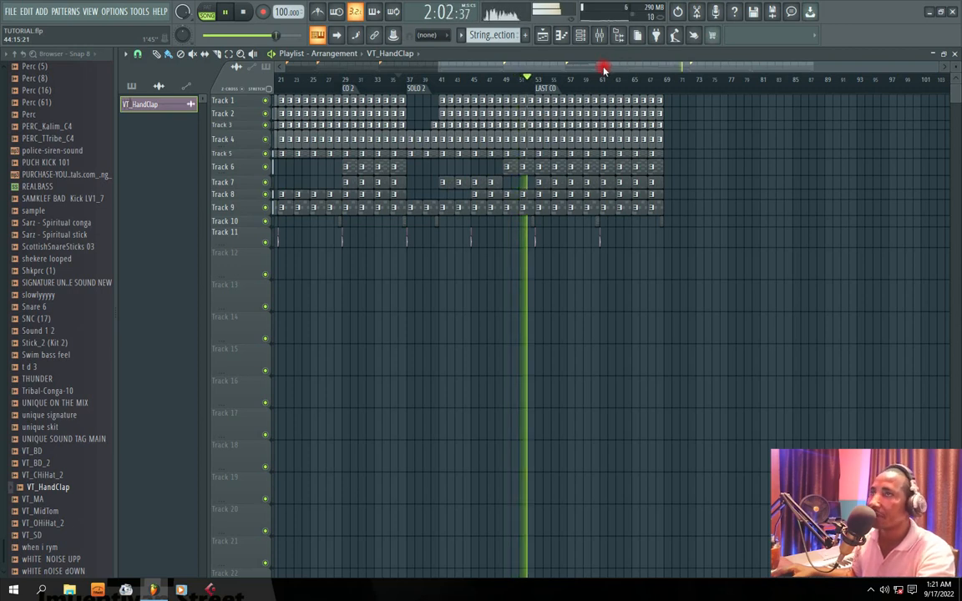
pyautogui.moveTo(576, 66); pyautogui.dragTo(597, 60)
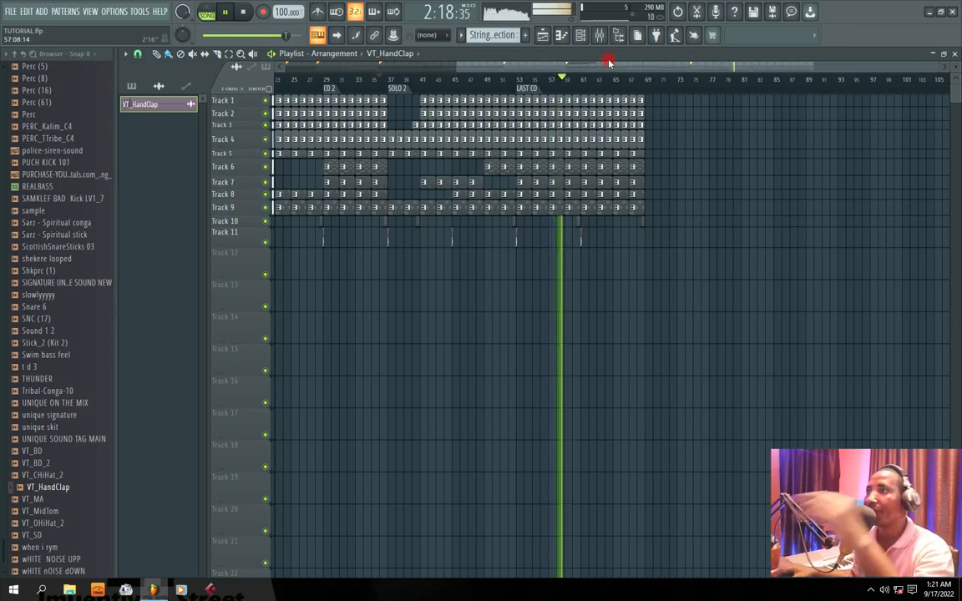
pyautogui.press('space')
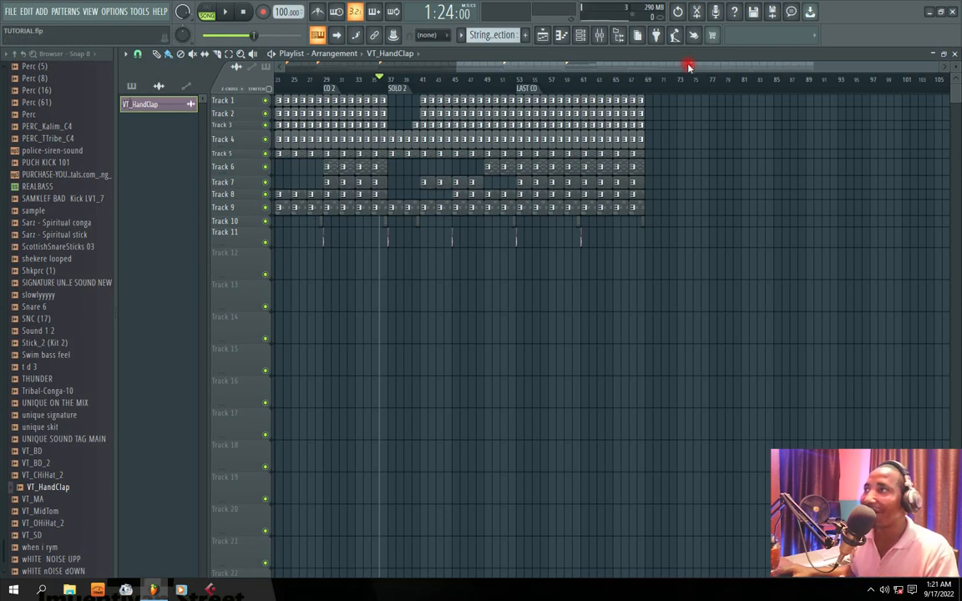
# Review the song structure by moving the playhead to CHO 1, SOLO 1, CO 2, LAST CO and back to SOLO 1.
pyautogui.moveTo(685, 65); pyautogui.dragTo(350, 76)
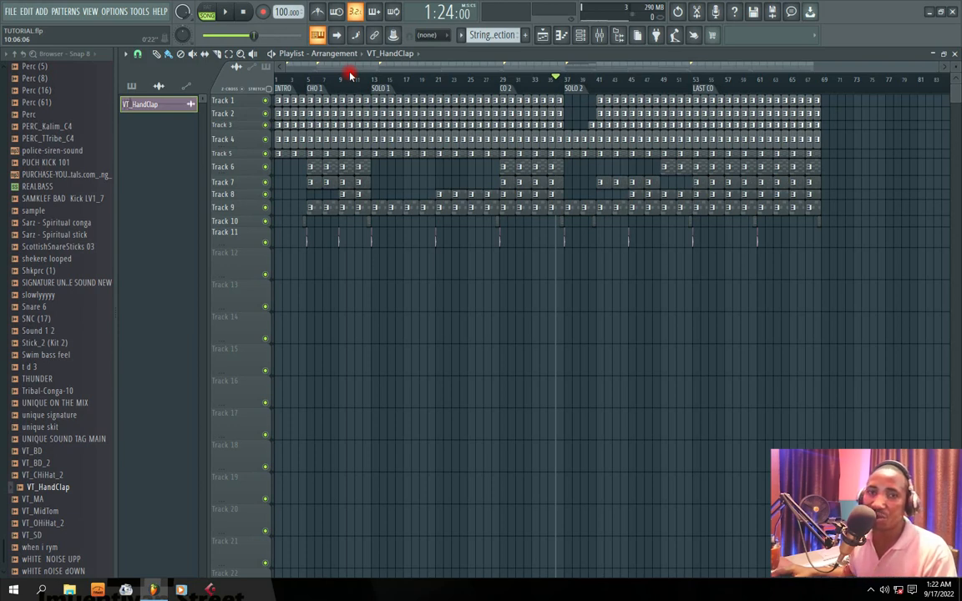
pyautogui.click(307, 81)
pyautogui.click(385, 89)
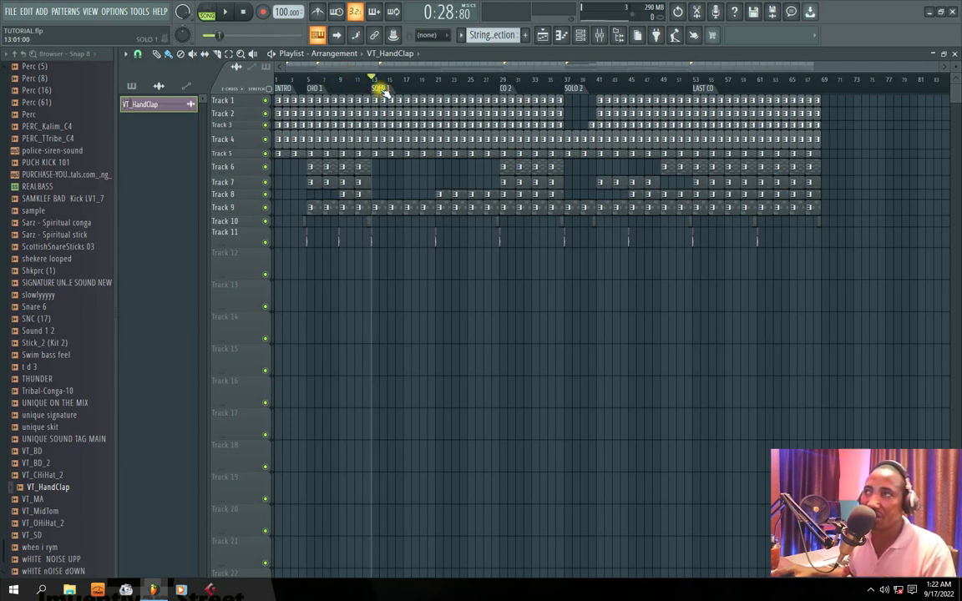
pyautogui.click(504, 89)
pyautogui.click(706, 89)
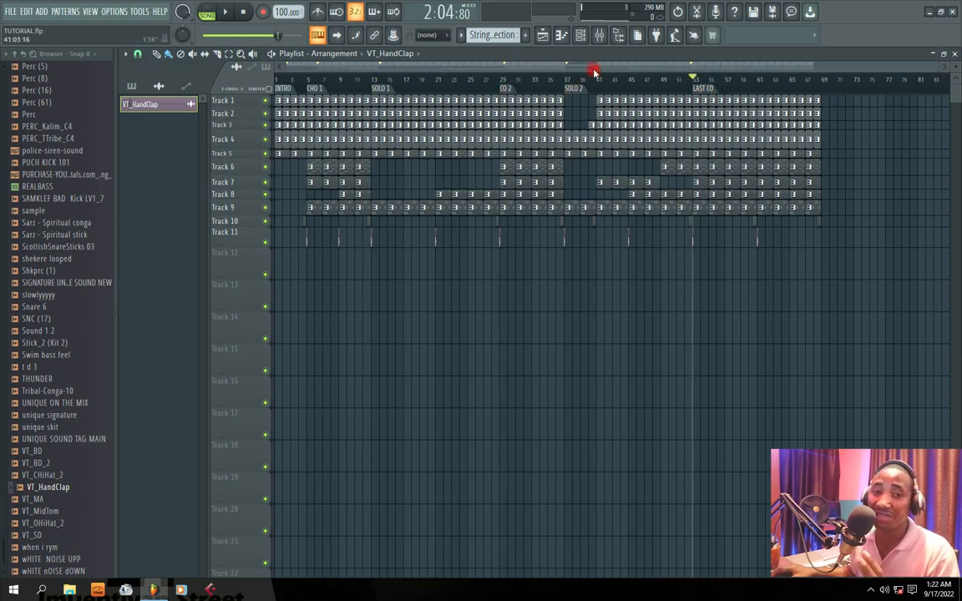
pyautogui.click(376, 87)
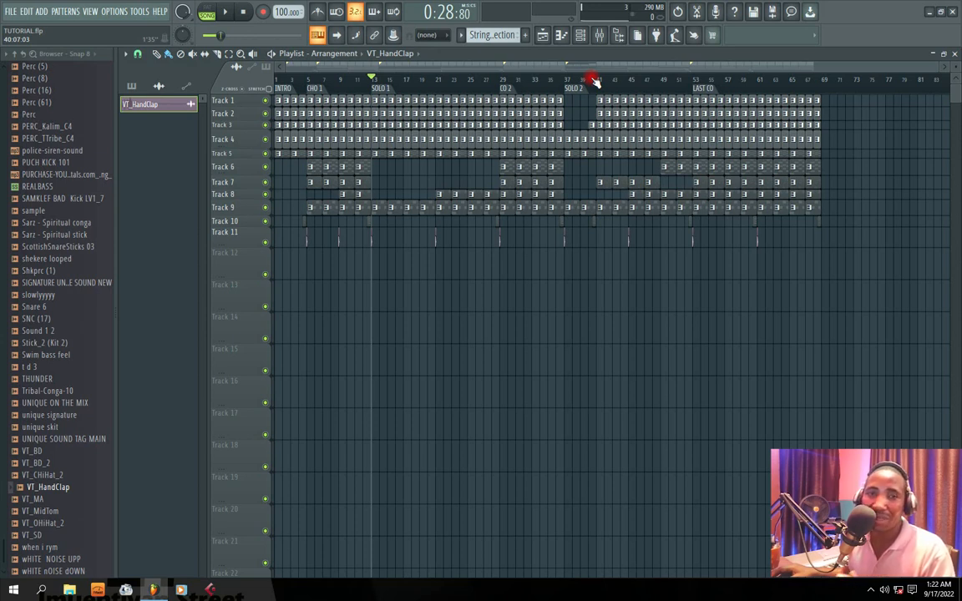
# Play the end of the last chorus from bar 65.
pyautogui.moveTo(493, 70); pyautogui.dragTo(711, 67)
pyautogui.click(564, 83)
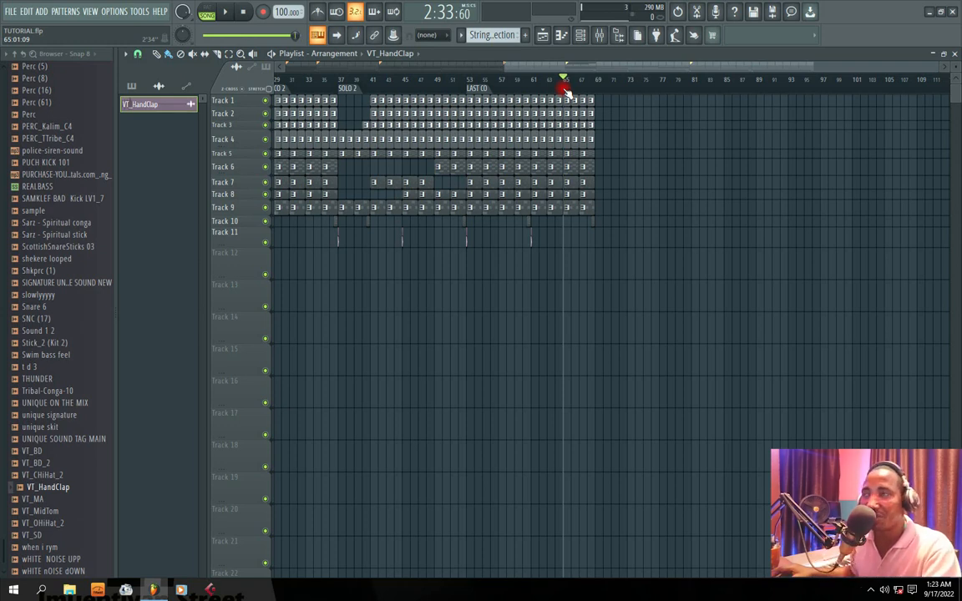
pyautogui.press('space')
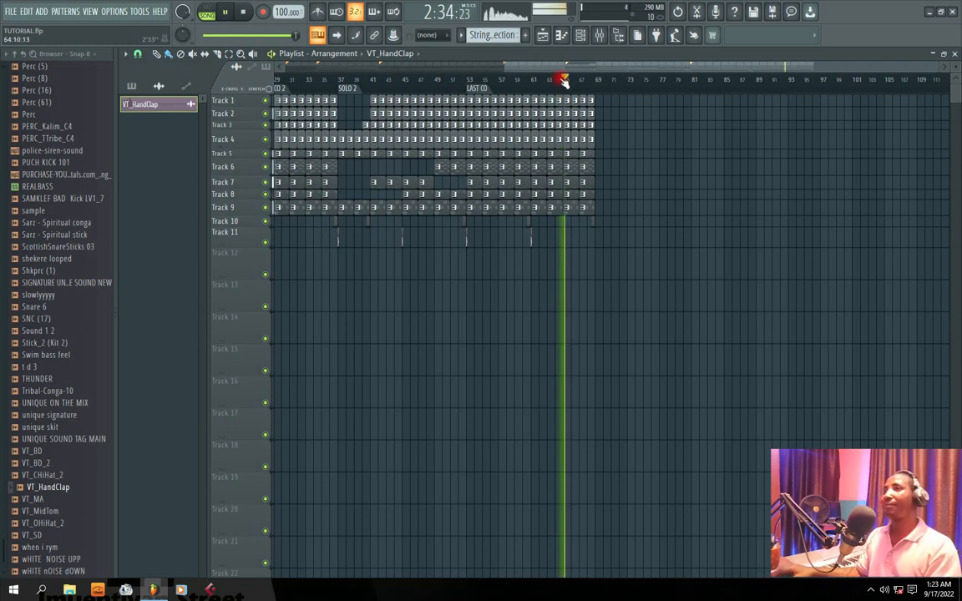
pyautogui.moveTo(568, 65); pyautogui.dragTo(432, 67)
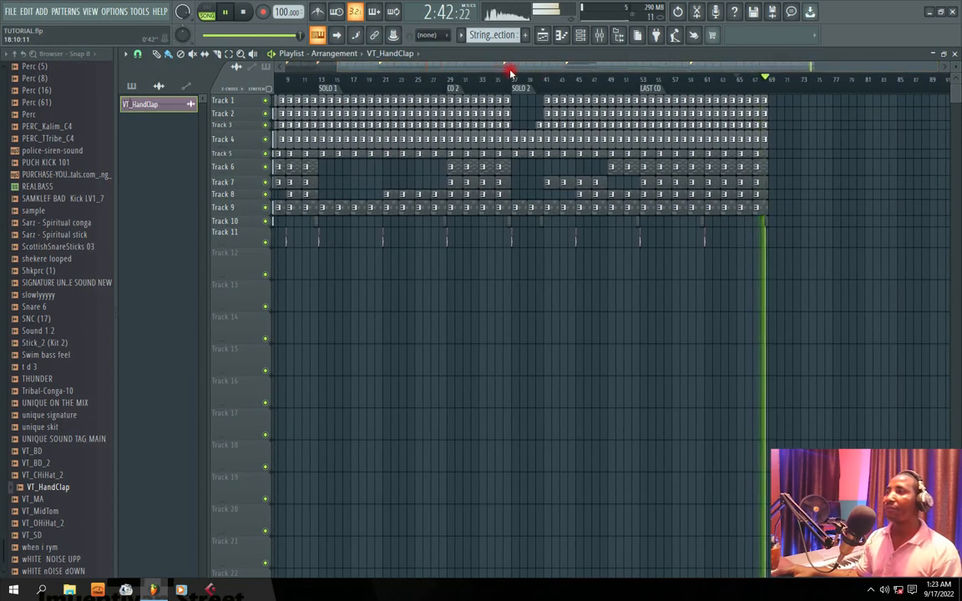